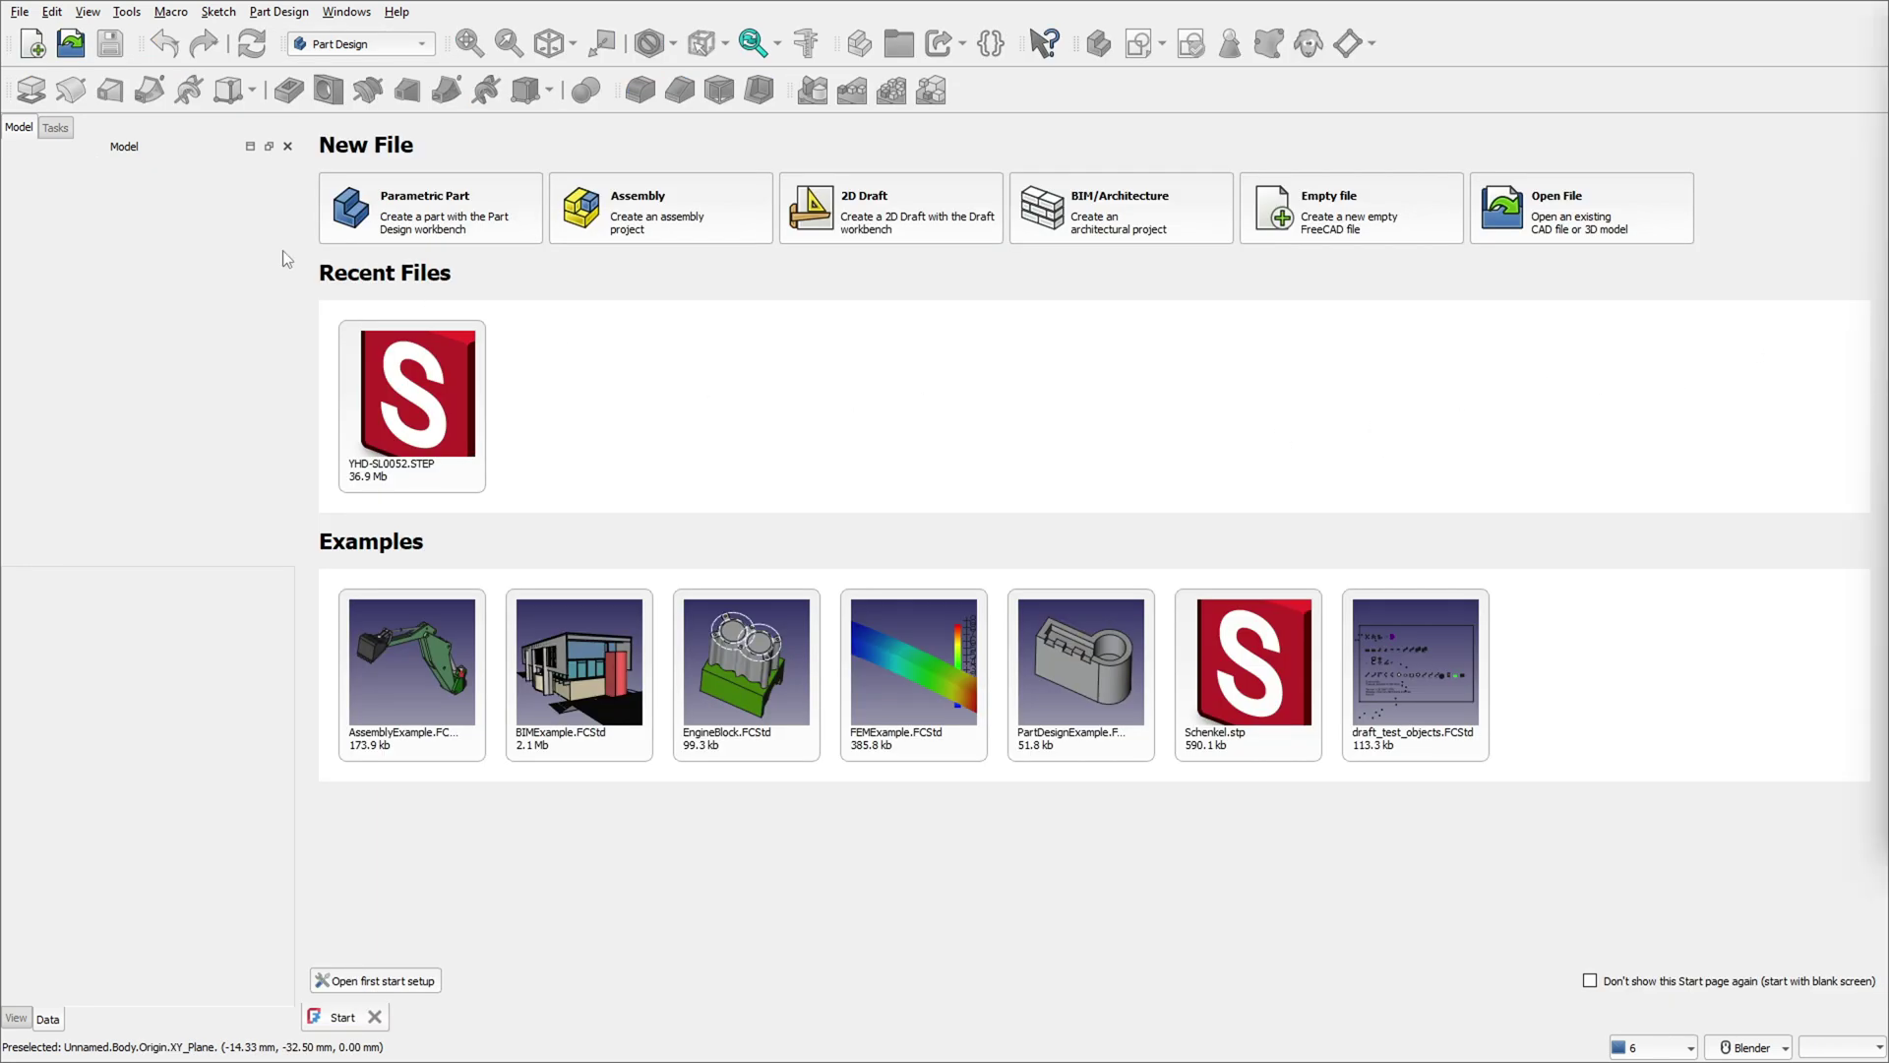
Create a new Parametric Part document with an empty Body from the Start page.
click(428, 229)
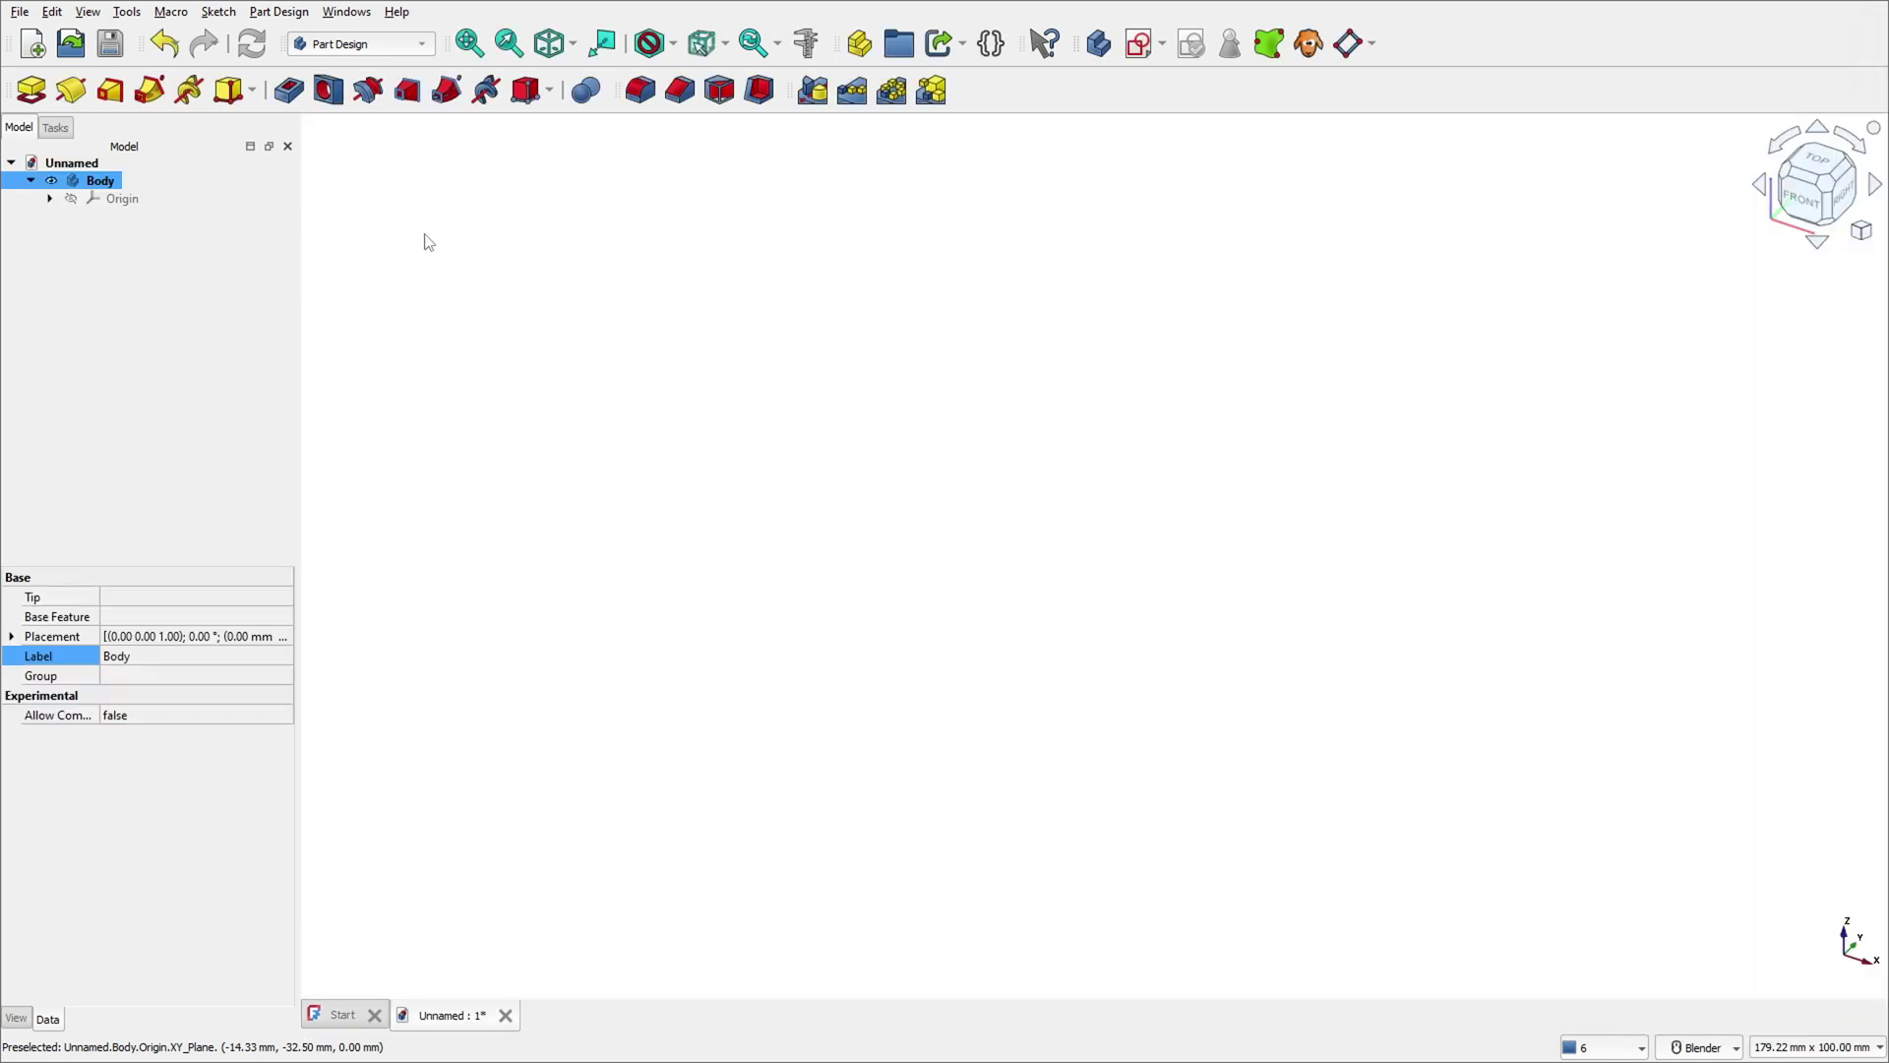
click(52, 14)
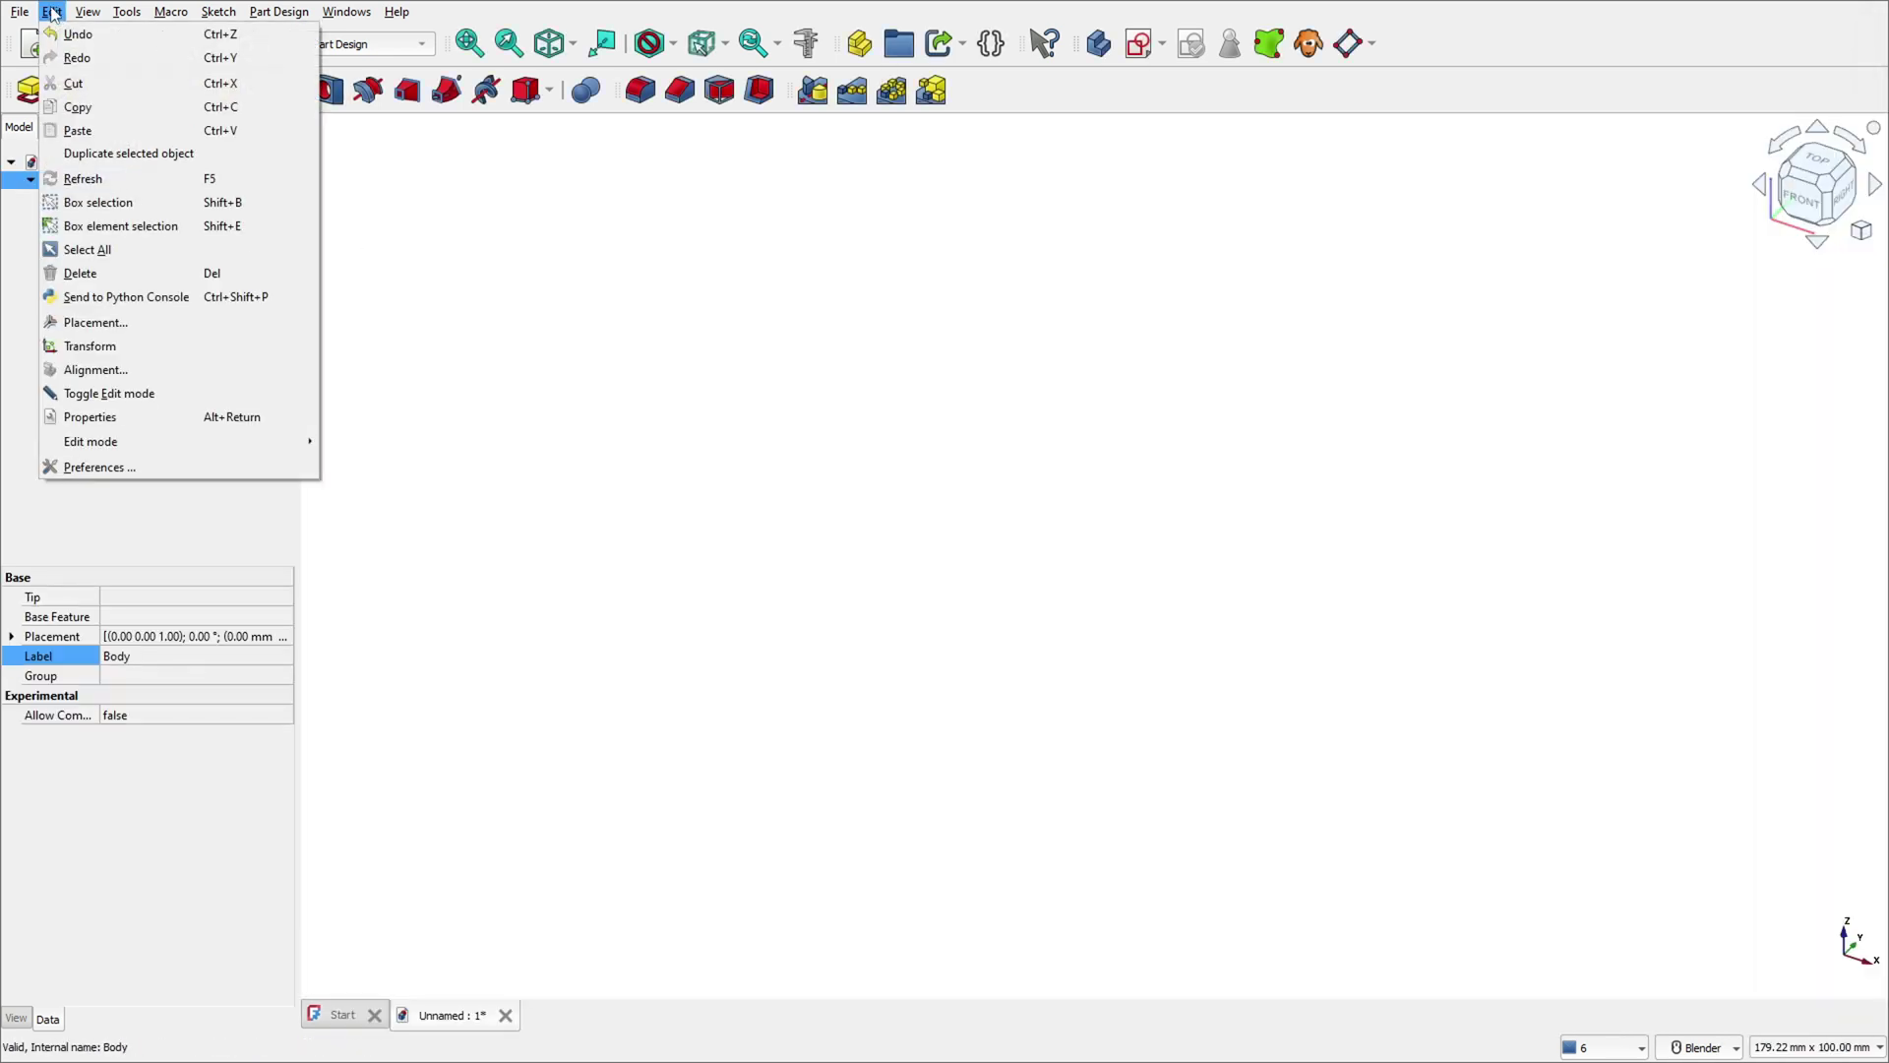
click(114, 465)
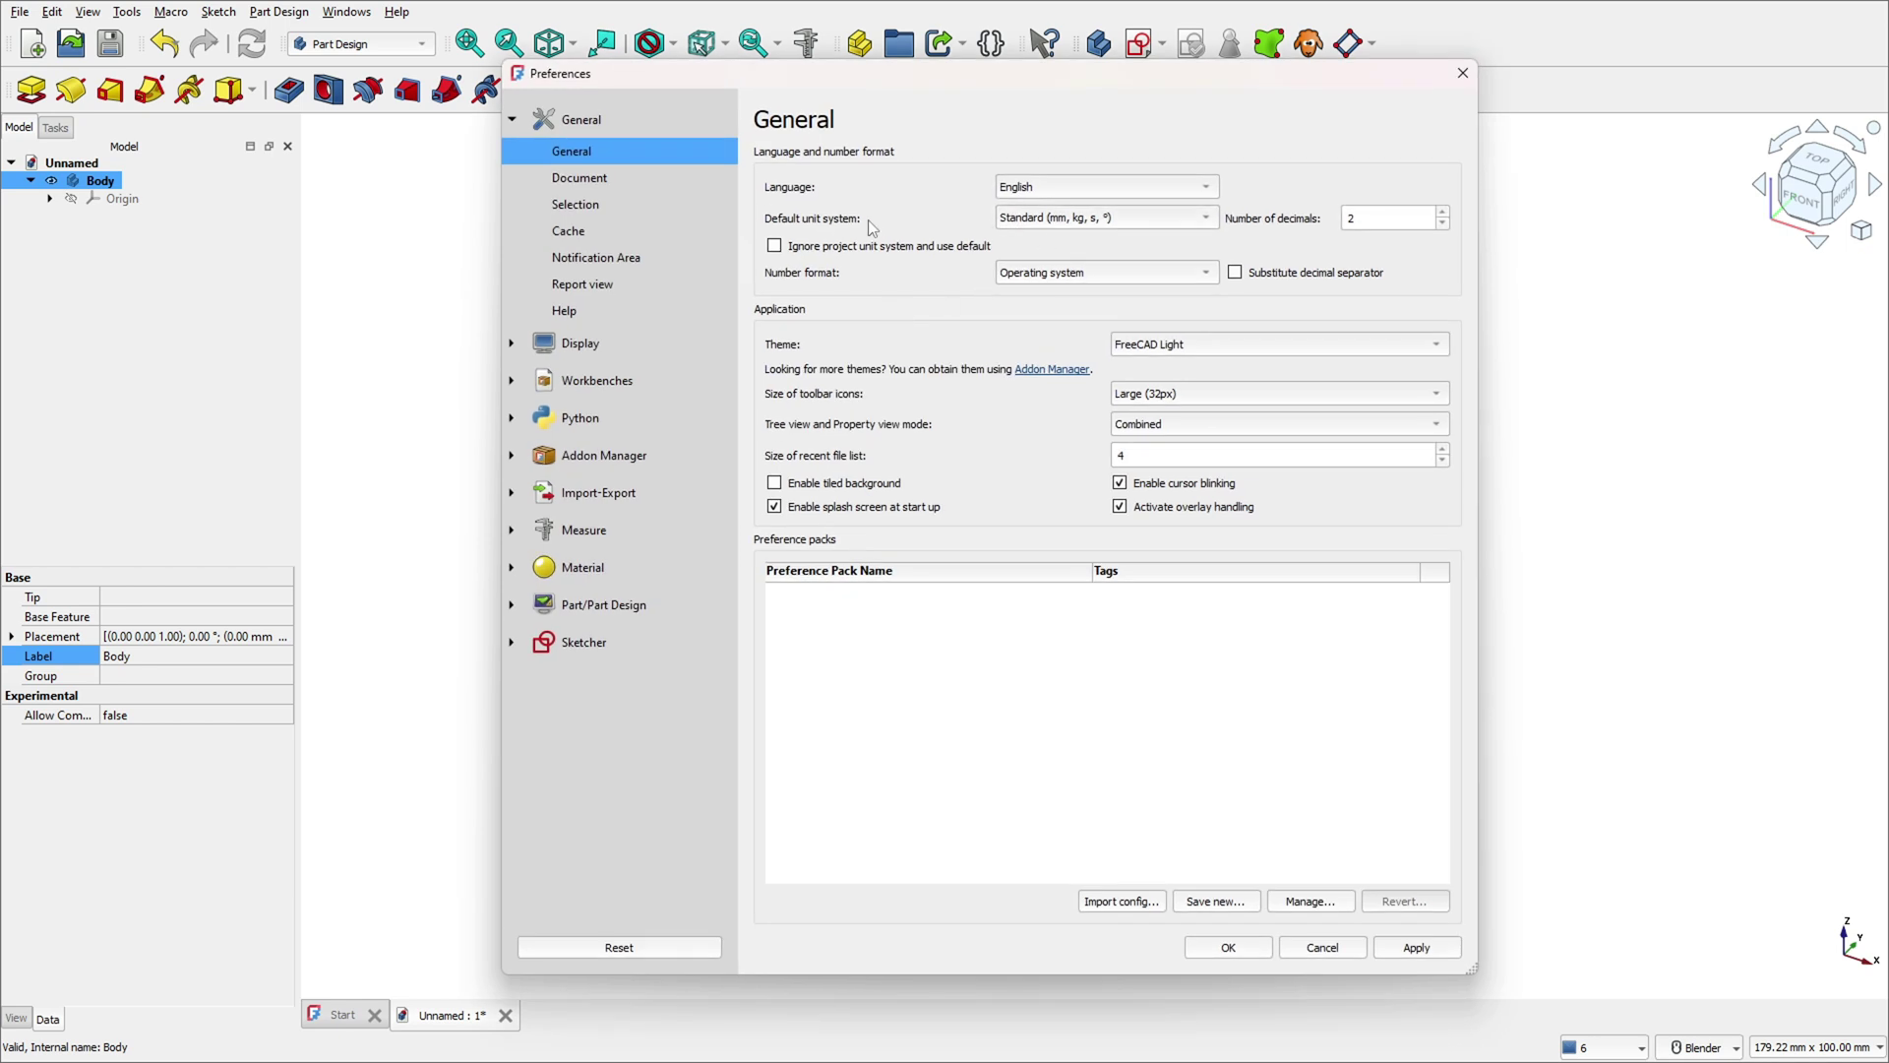
click(1031, 220)
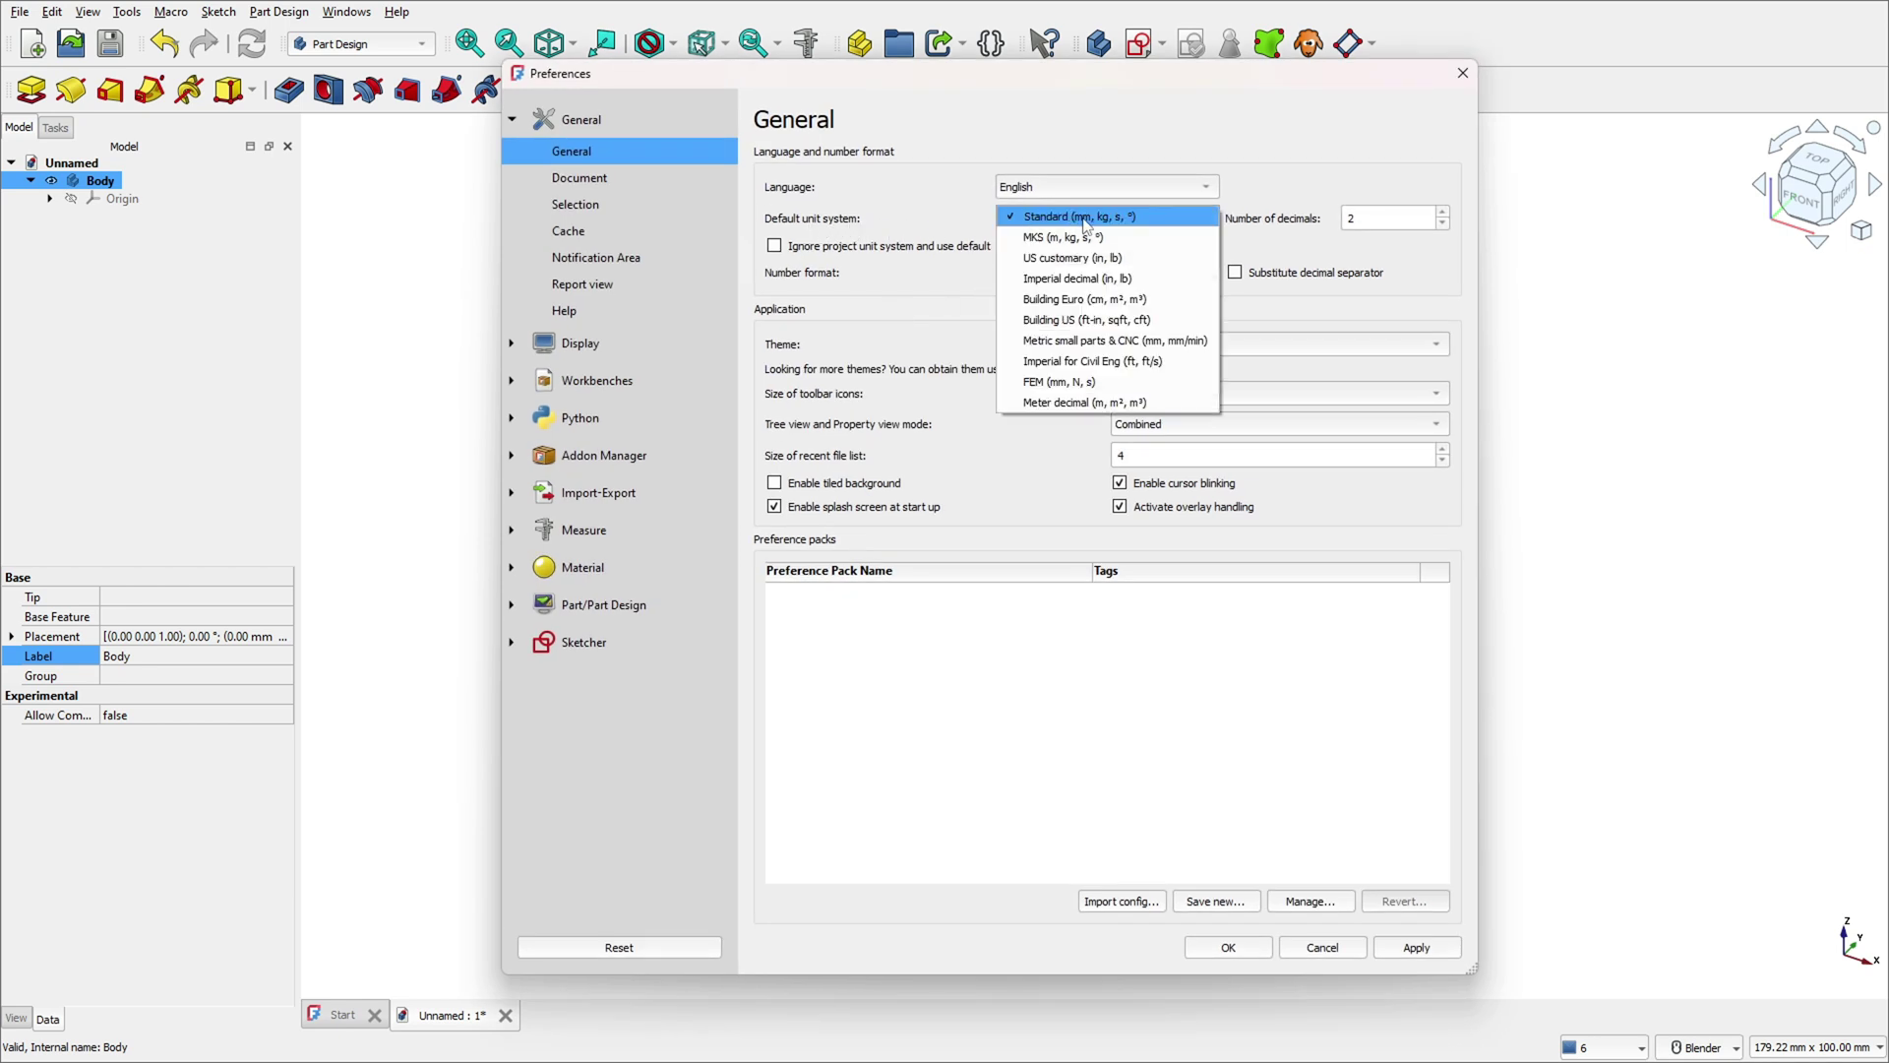
click(1064, 218)
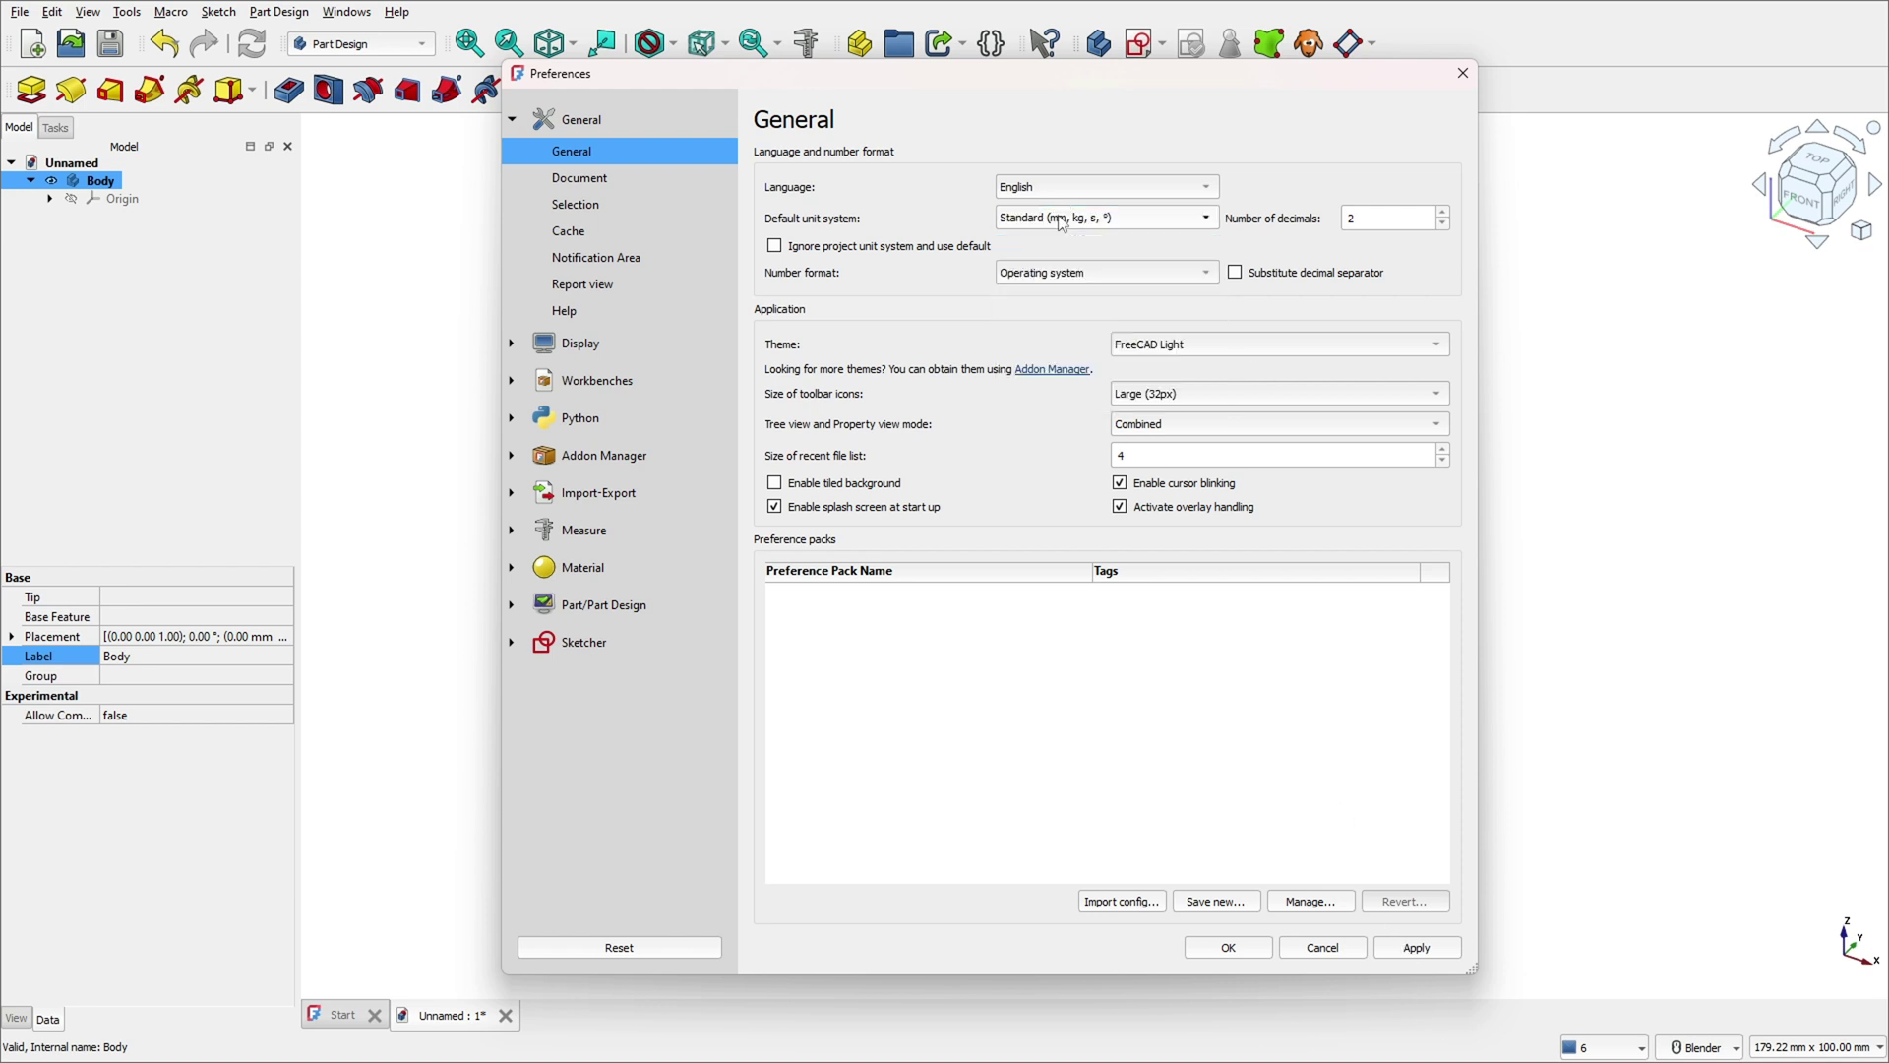
click(1226, 951)
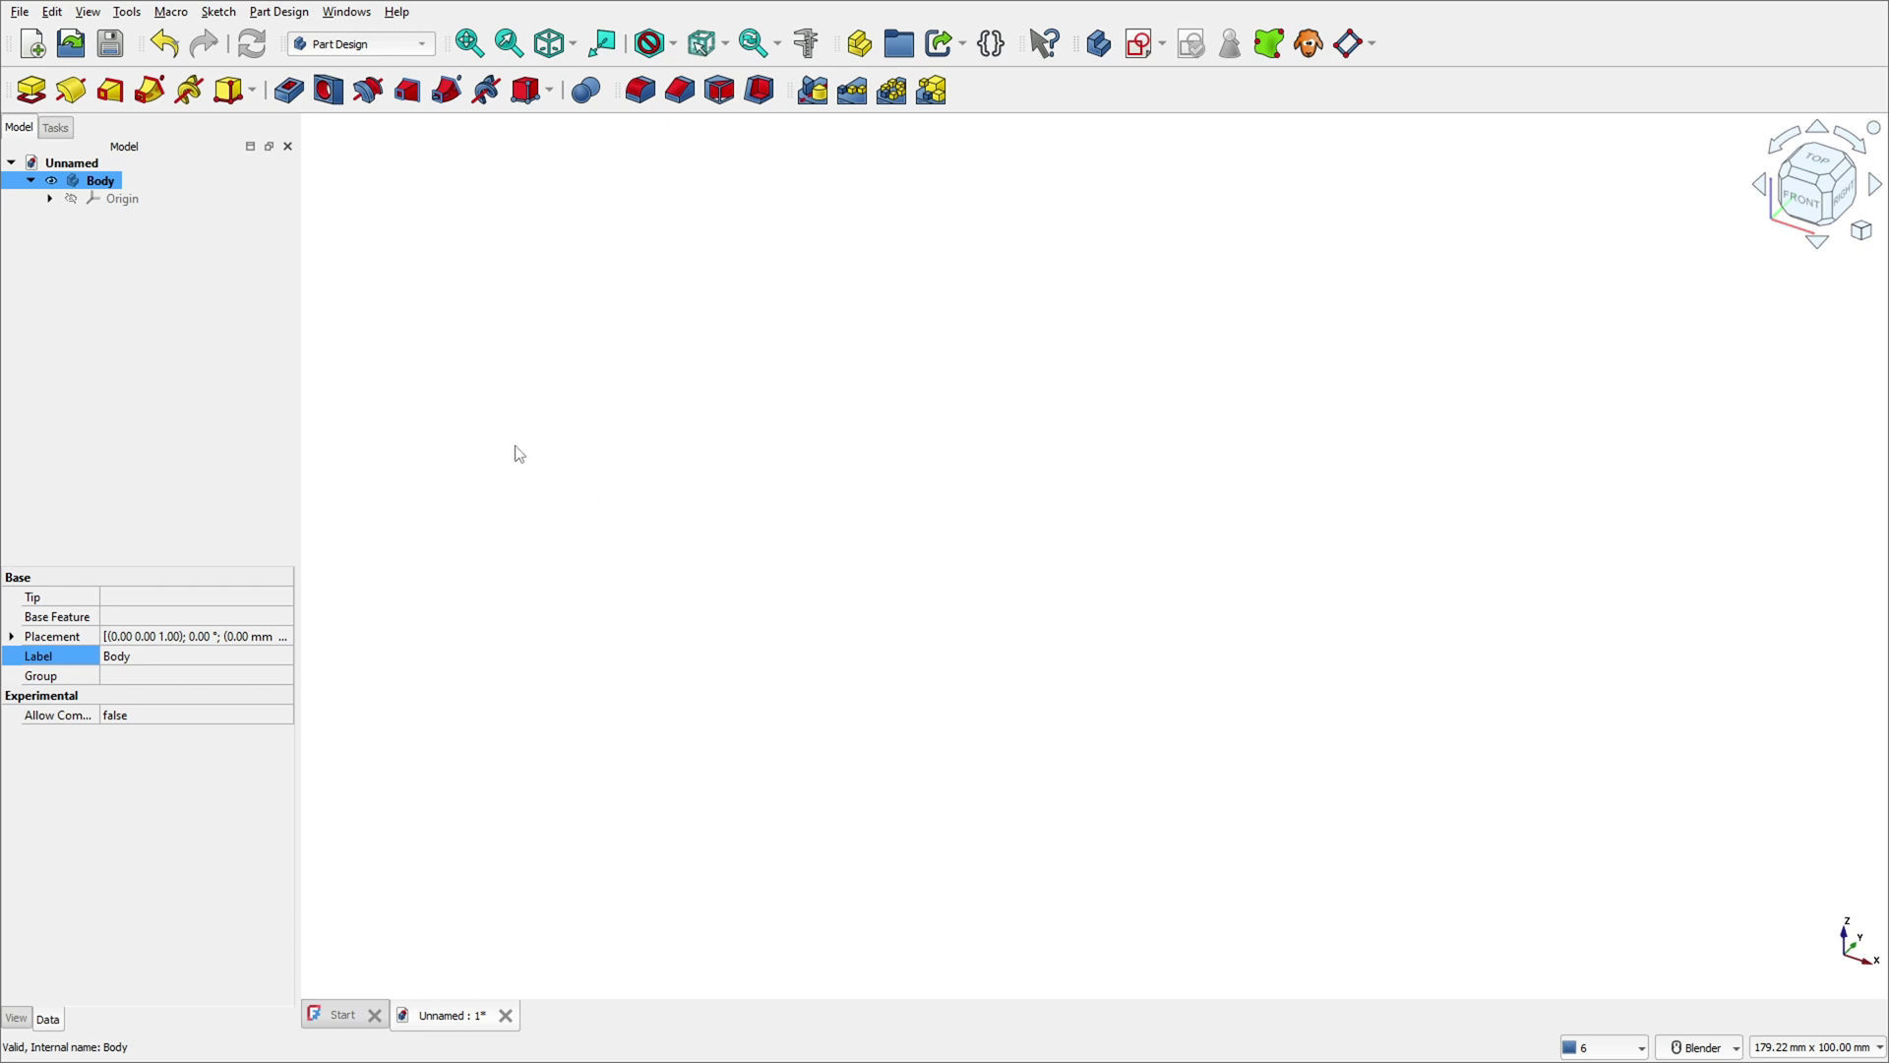
Start a new sketch in the body on the XY plane.
click(1161, 52)
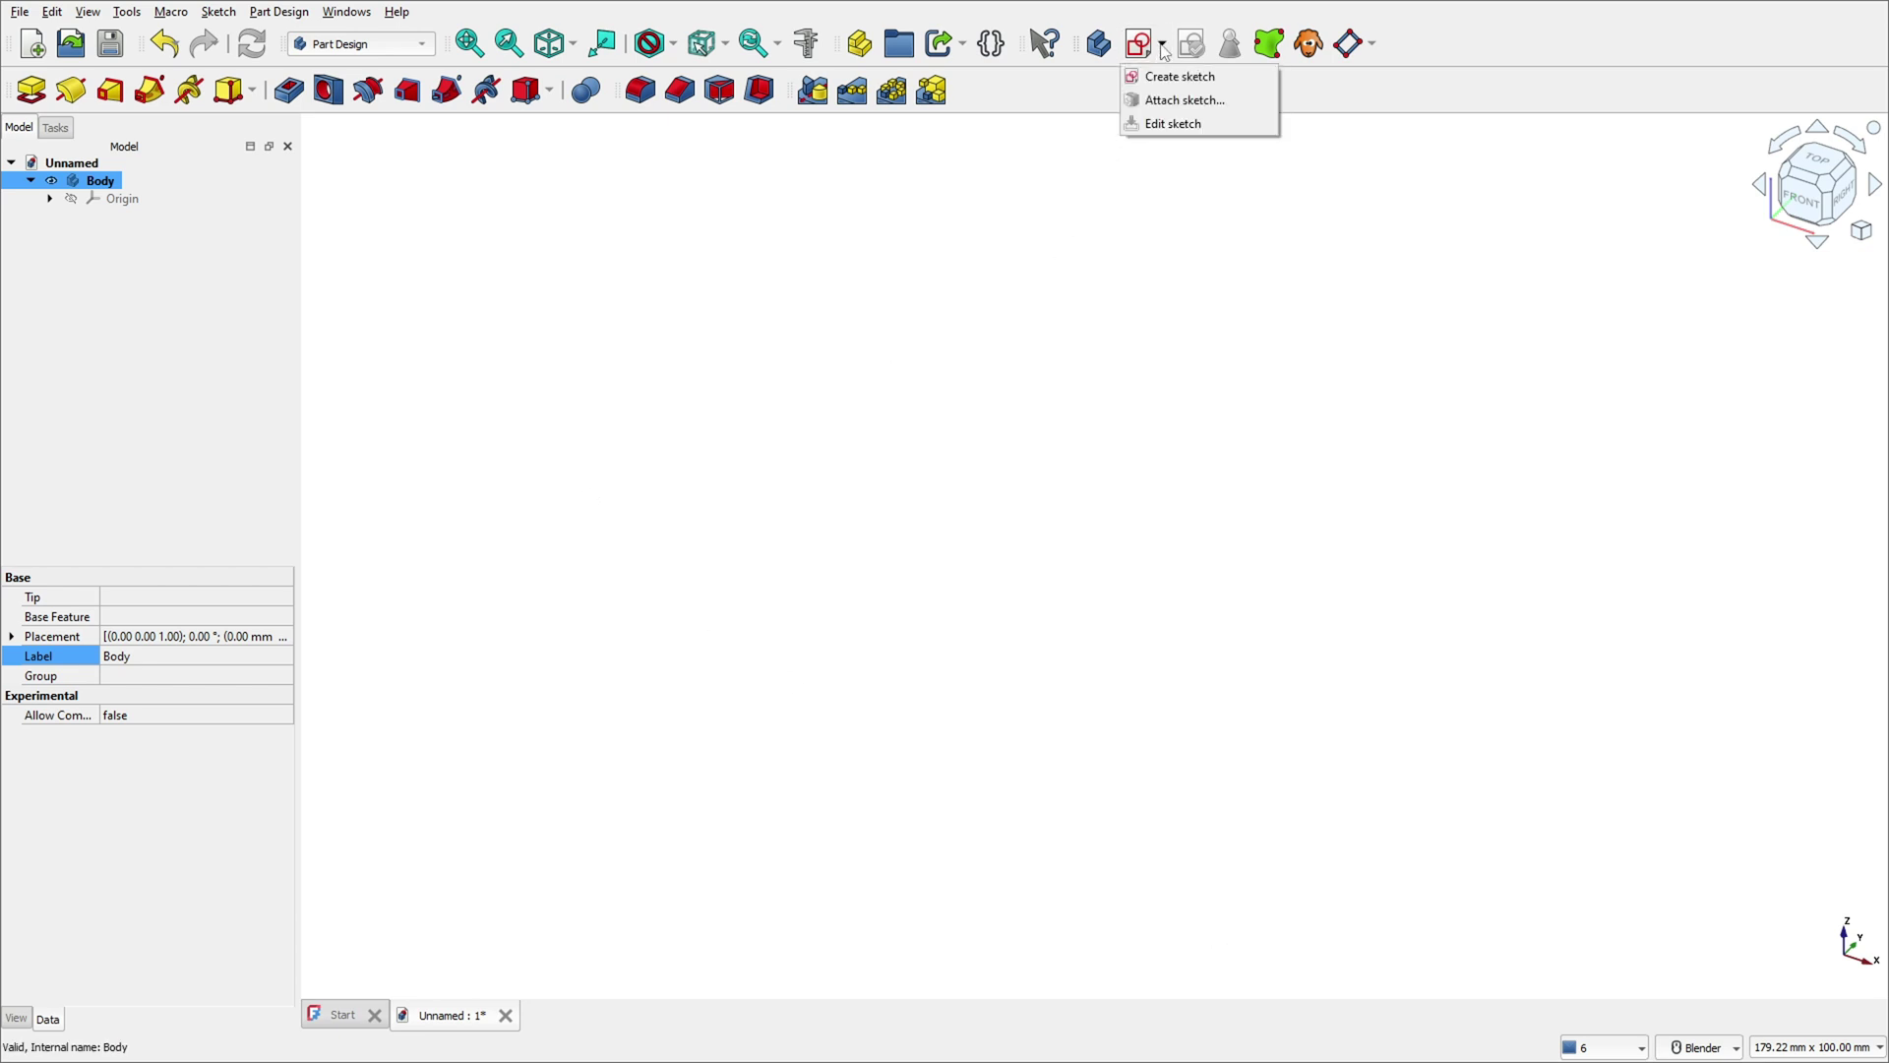
click(1166, 79)
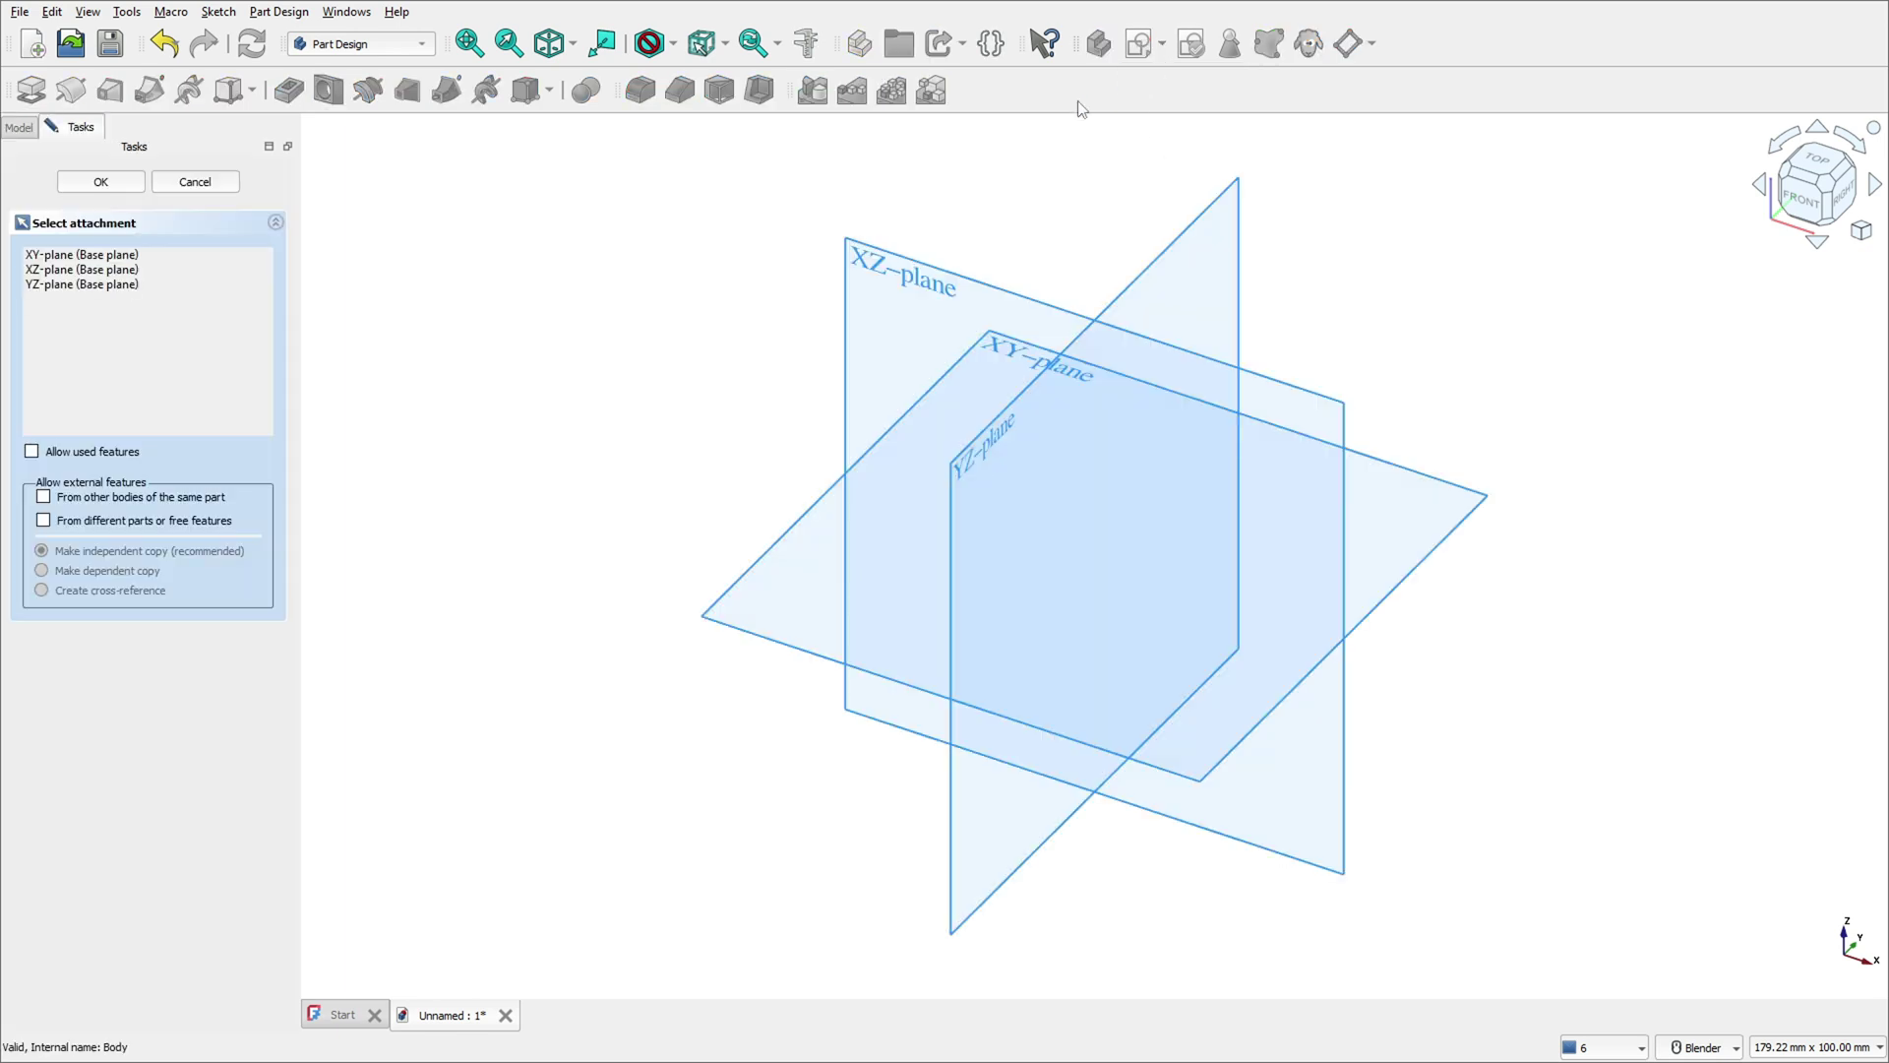
click(729, 600)
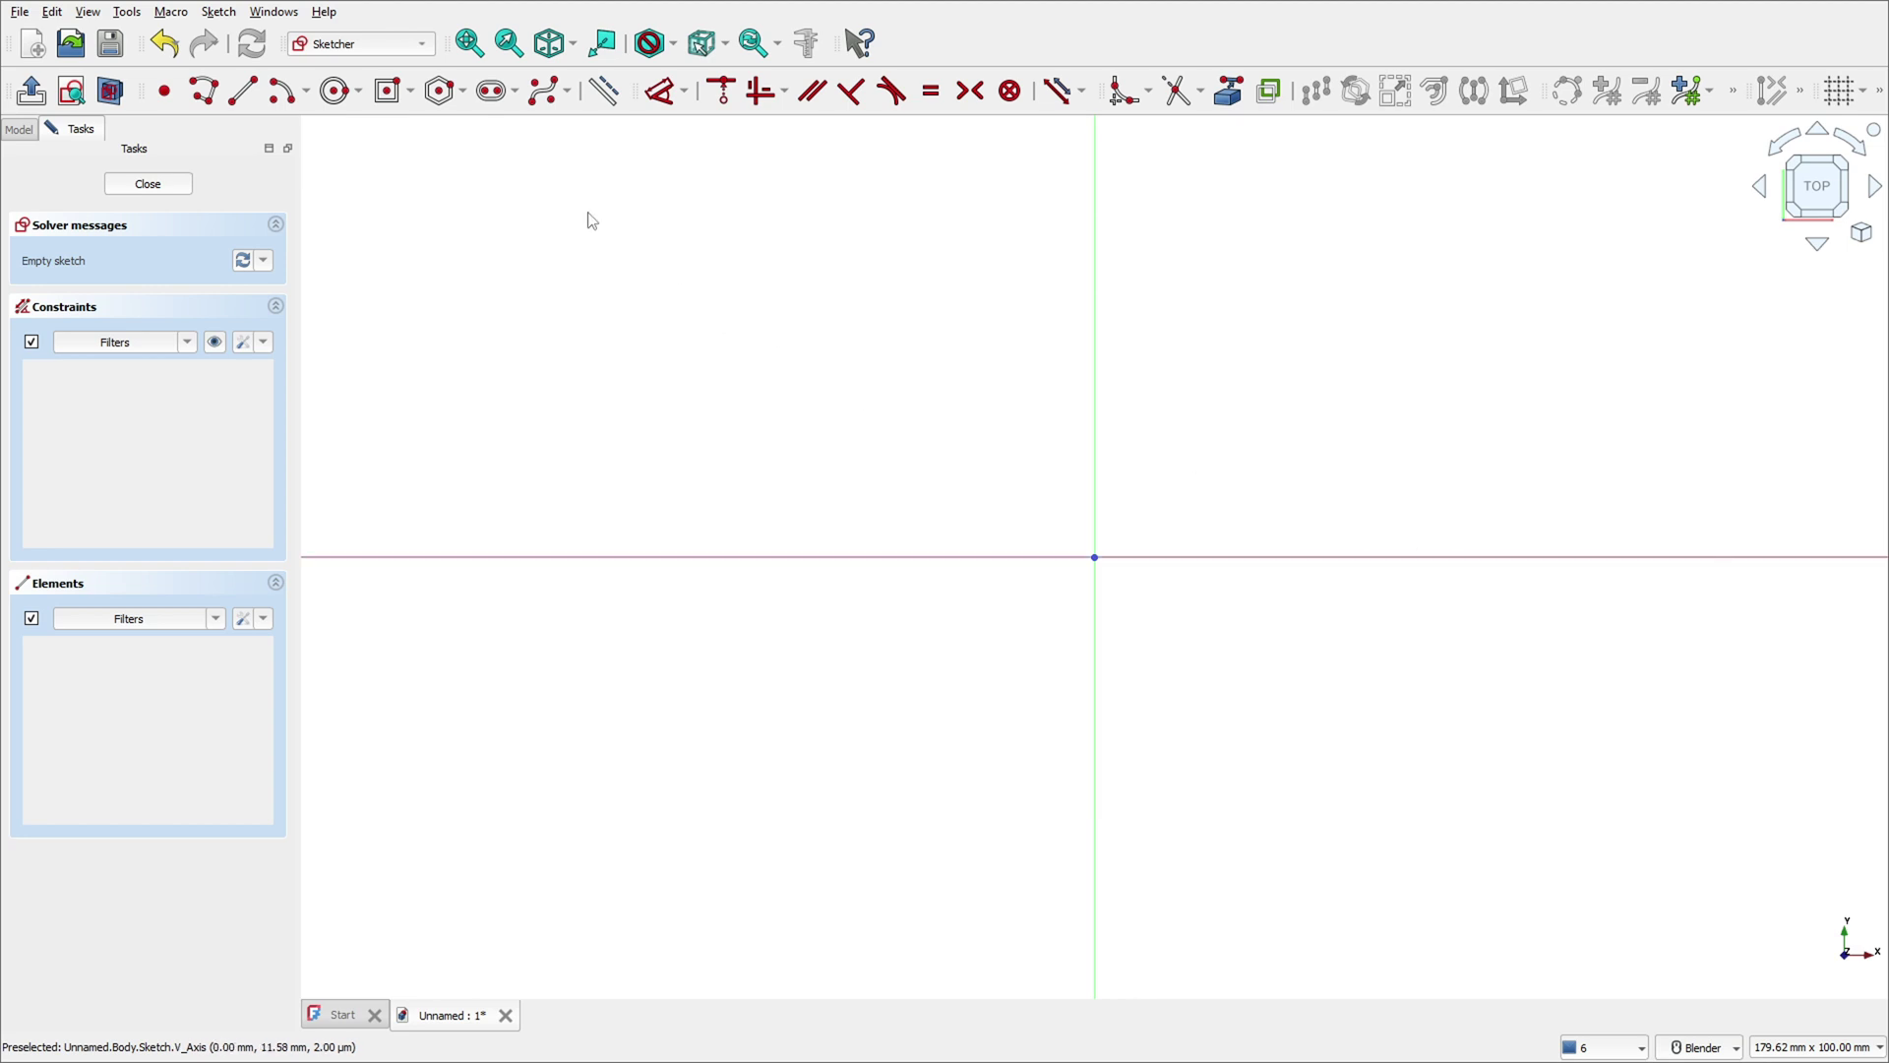
Draw a centred rectangle at the origin, 31.8 mm wide and 15.8 mm tall, then close the sketch.
click(410, 92)
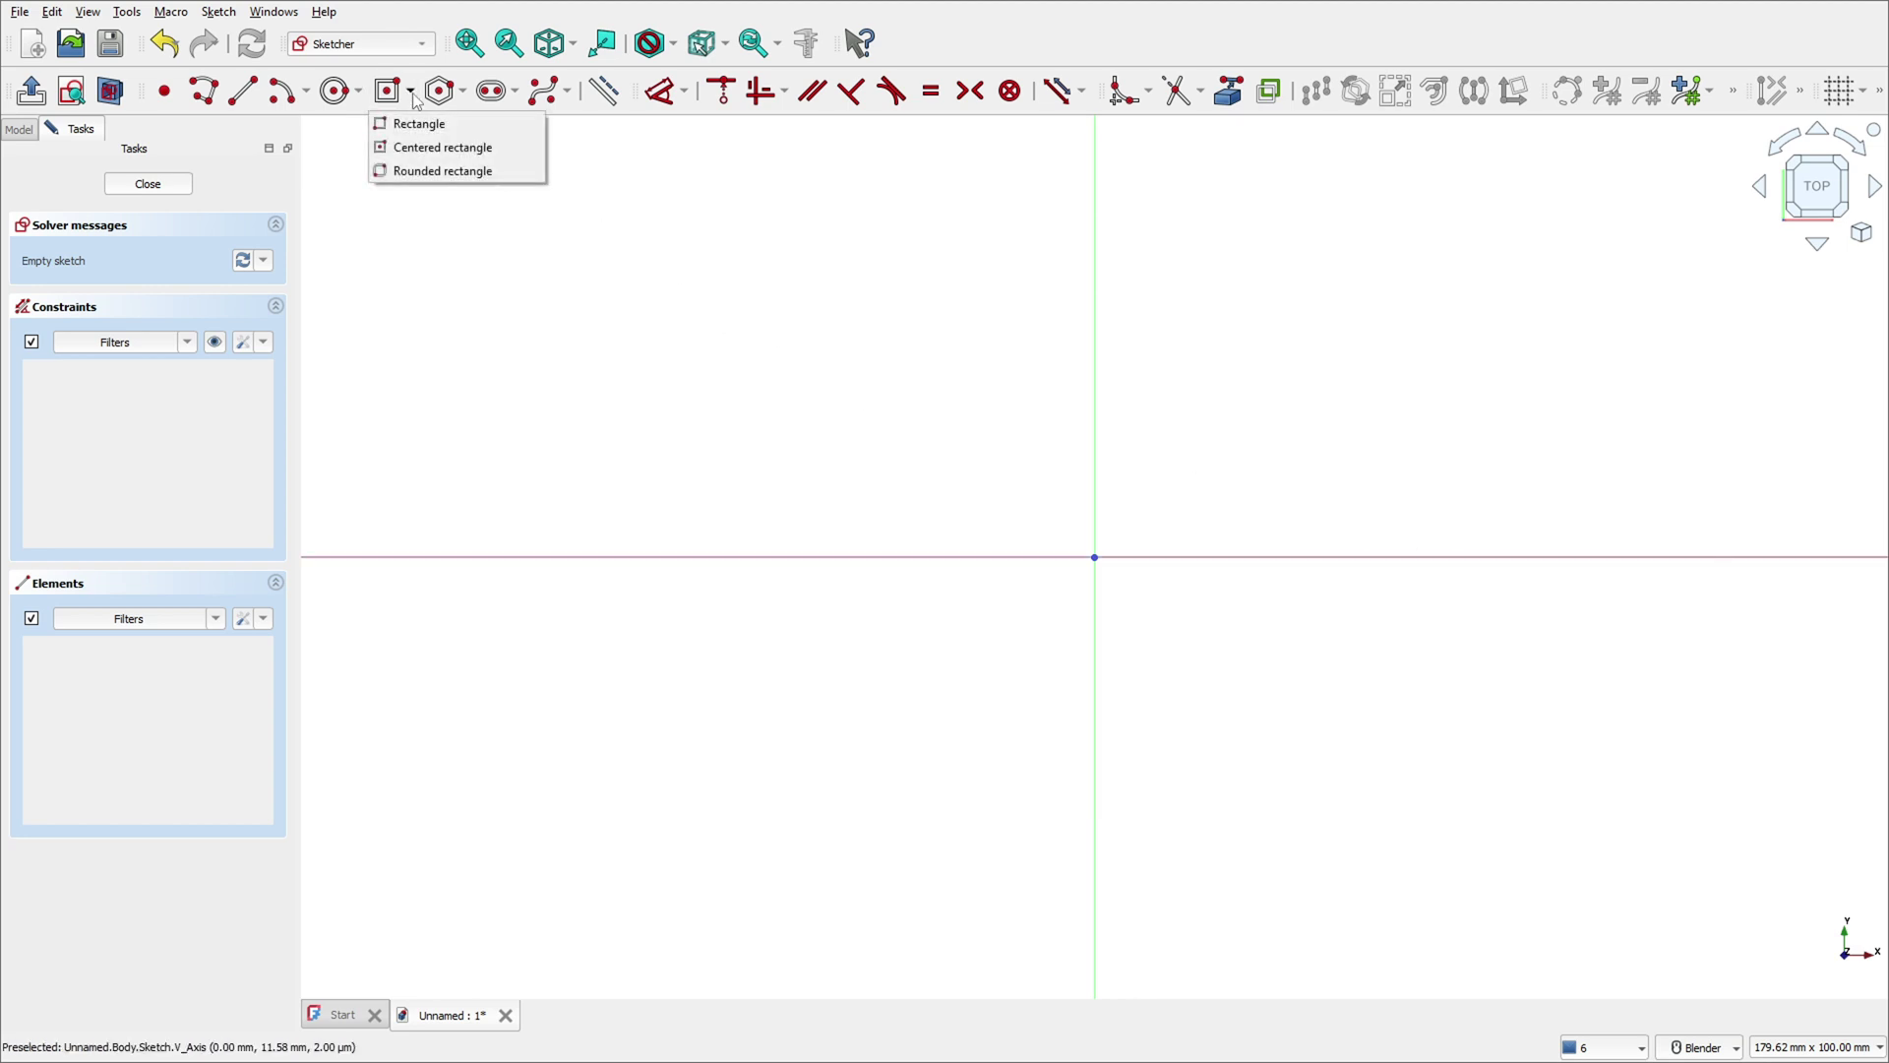
click(429, 149)
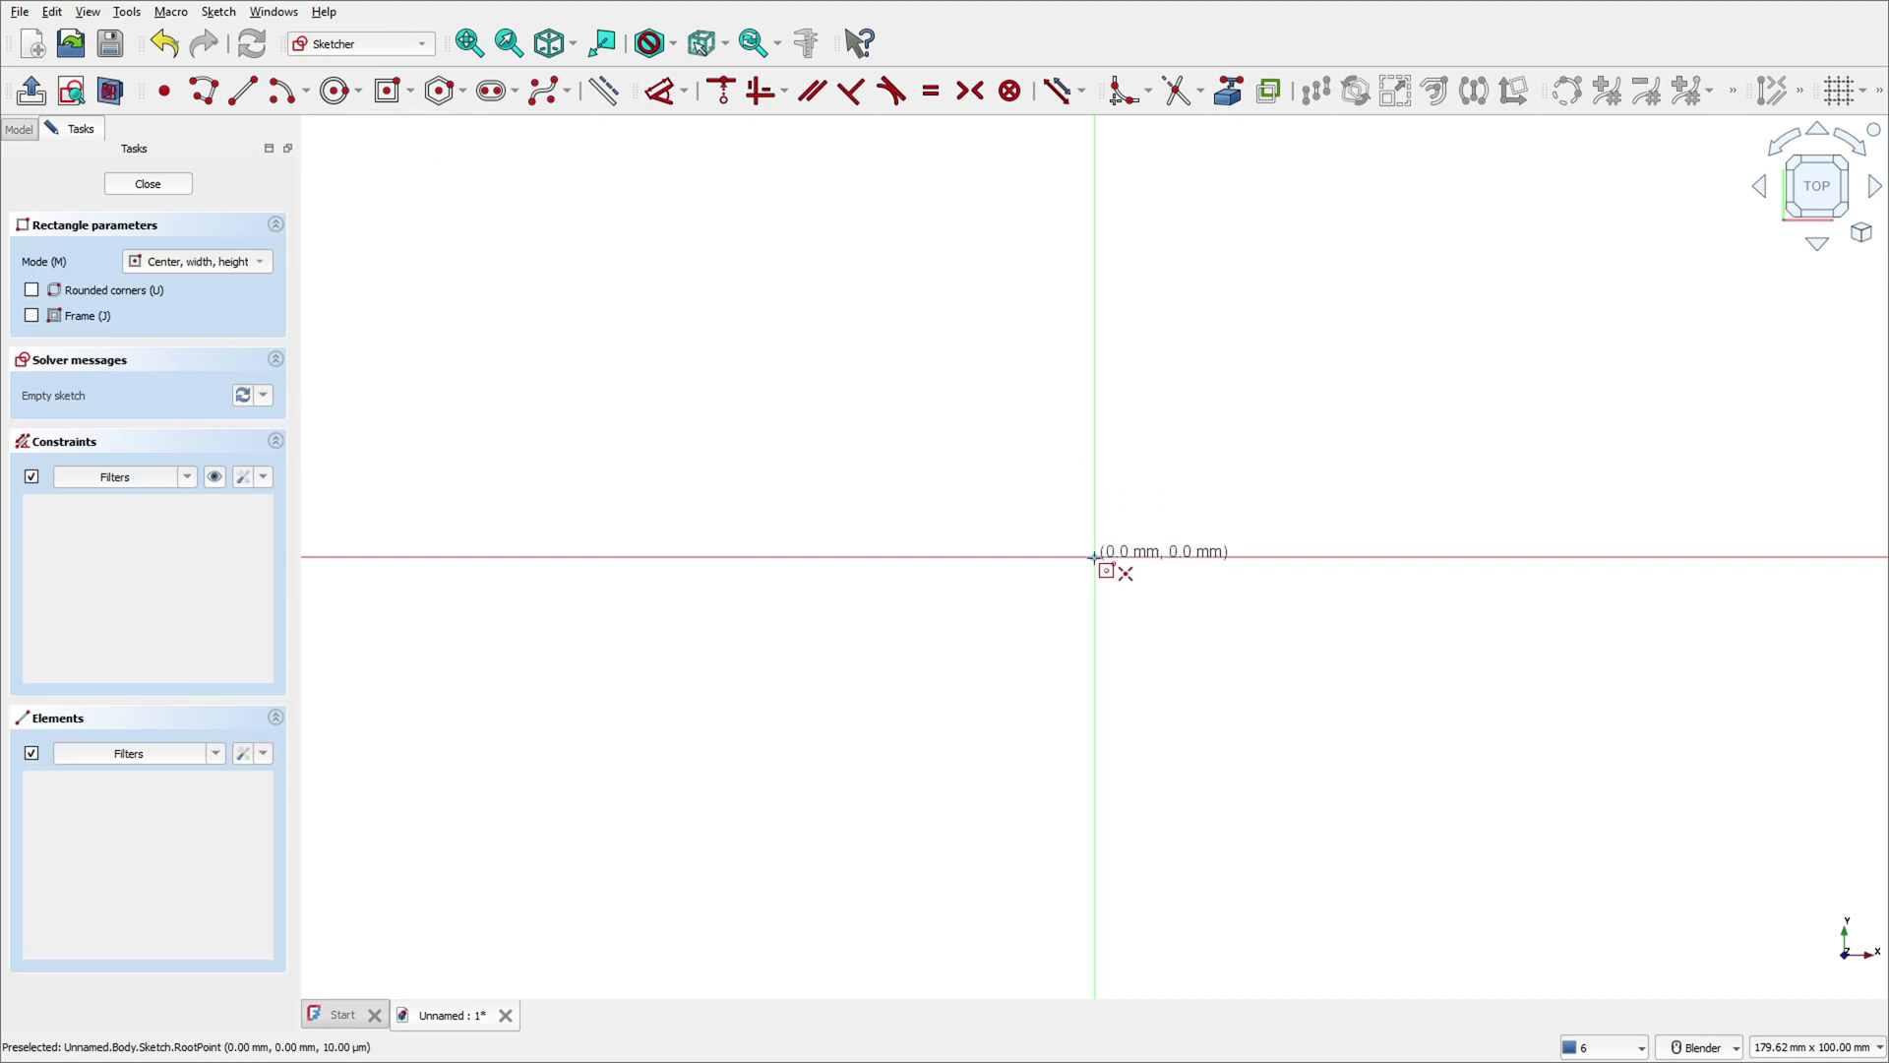
click(1095, 557)
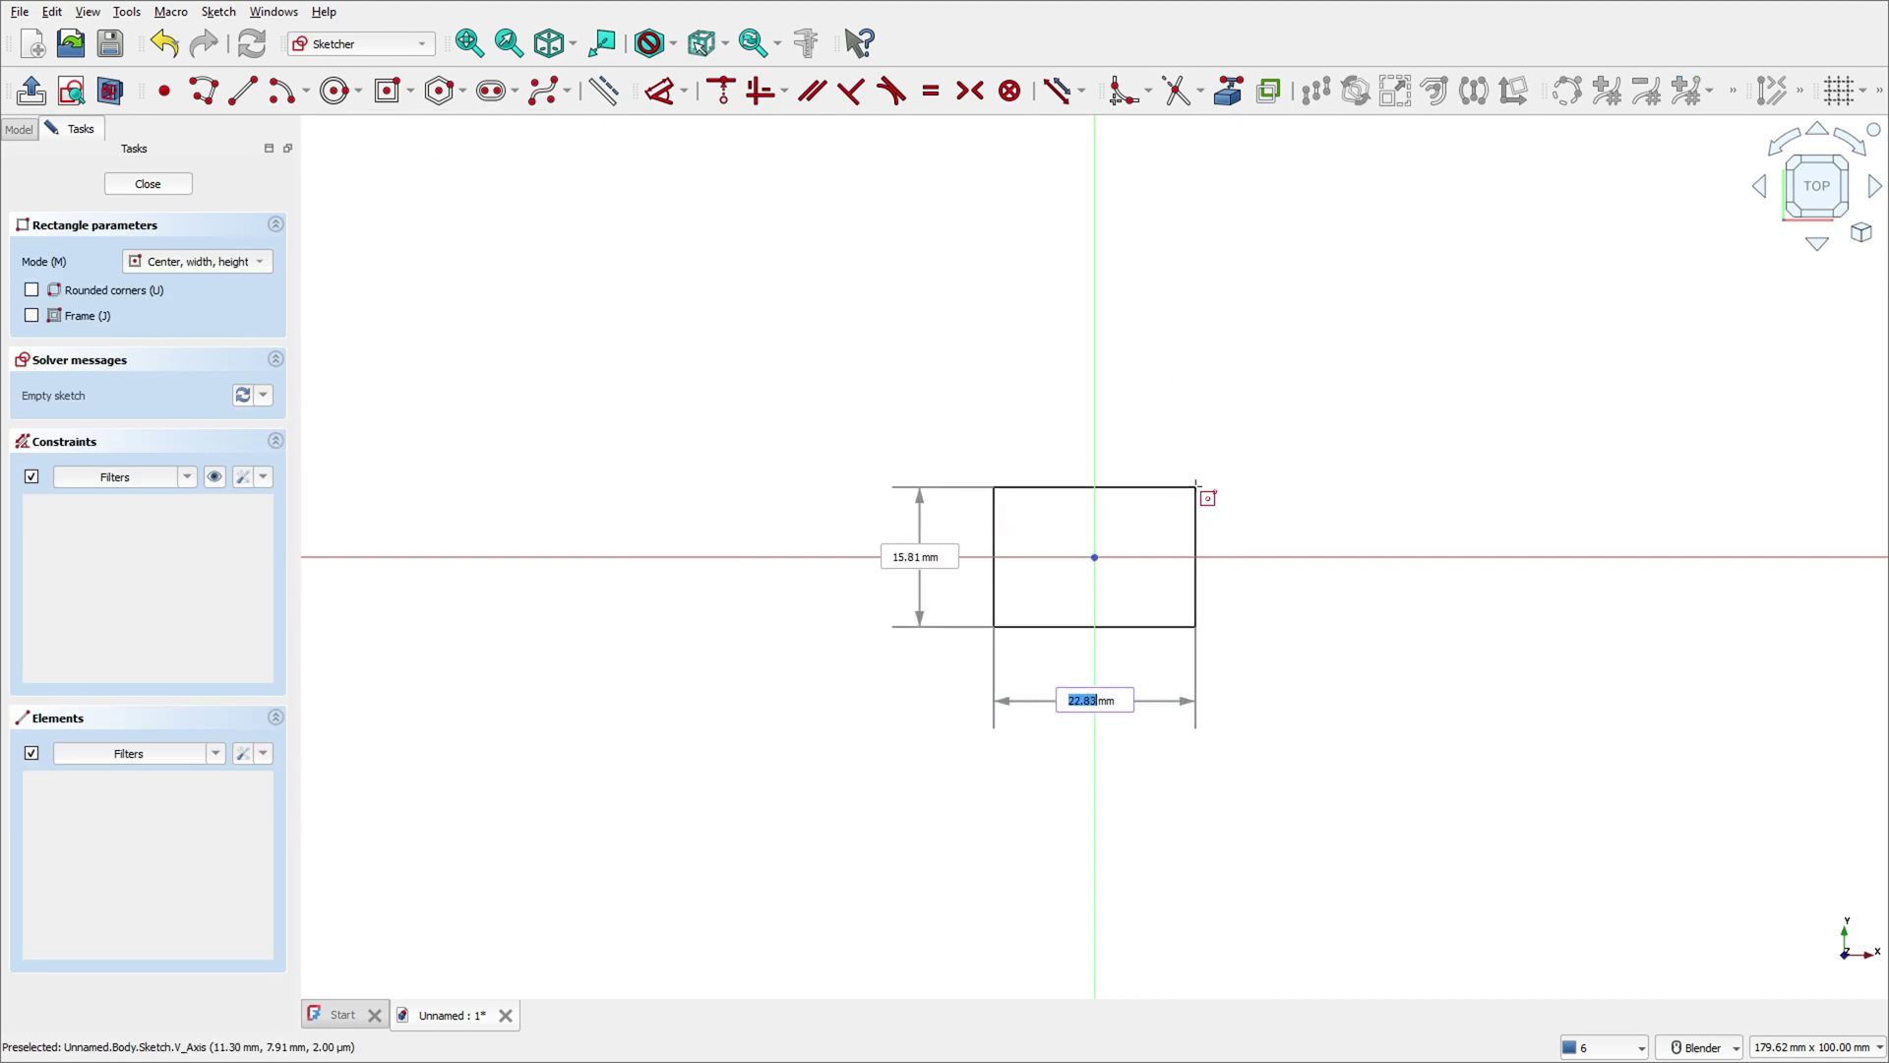
text(31)
key(Tab)
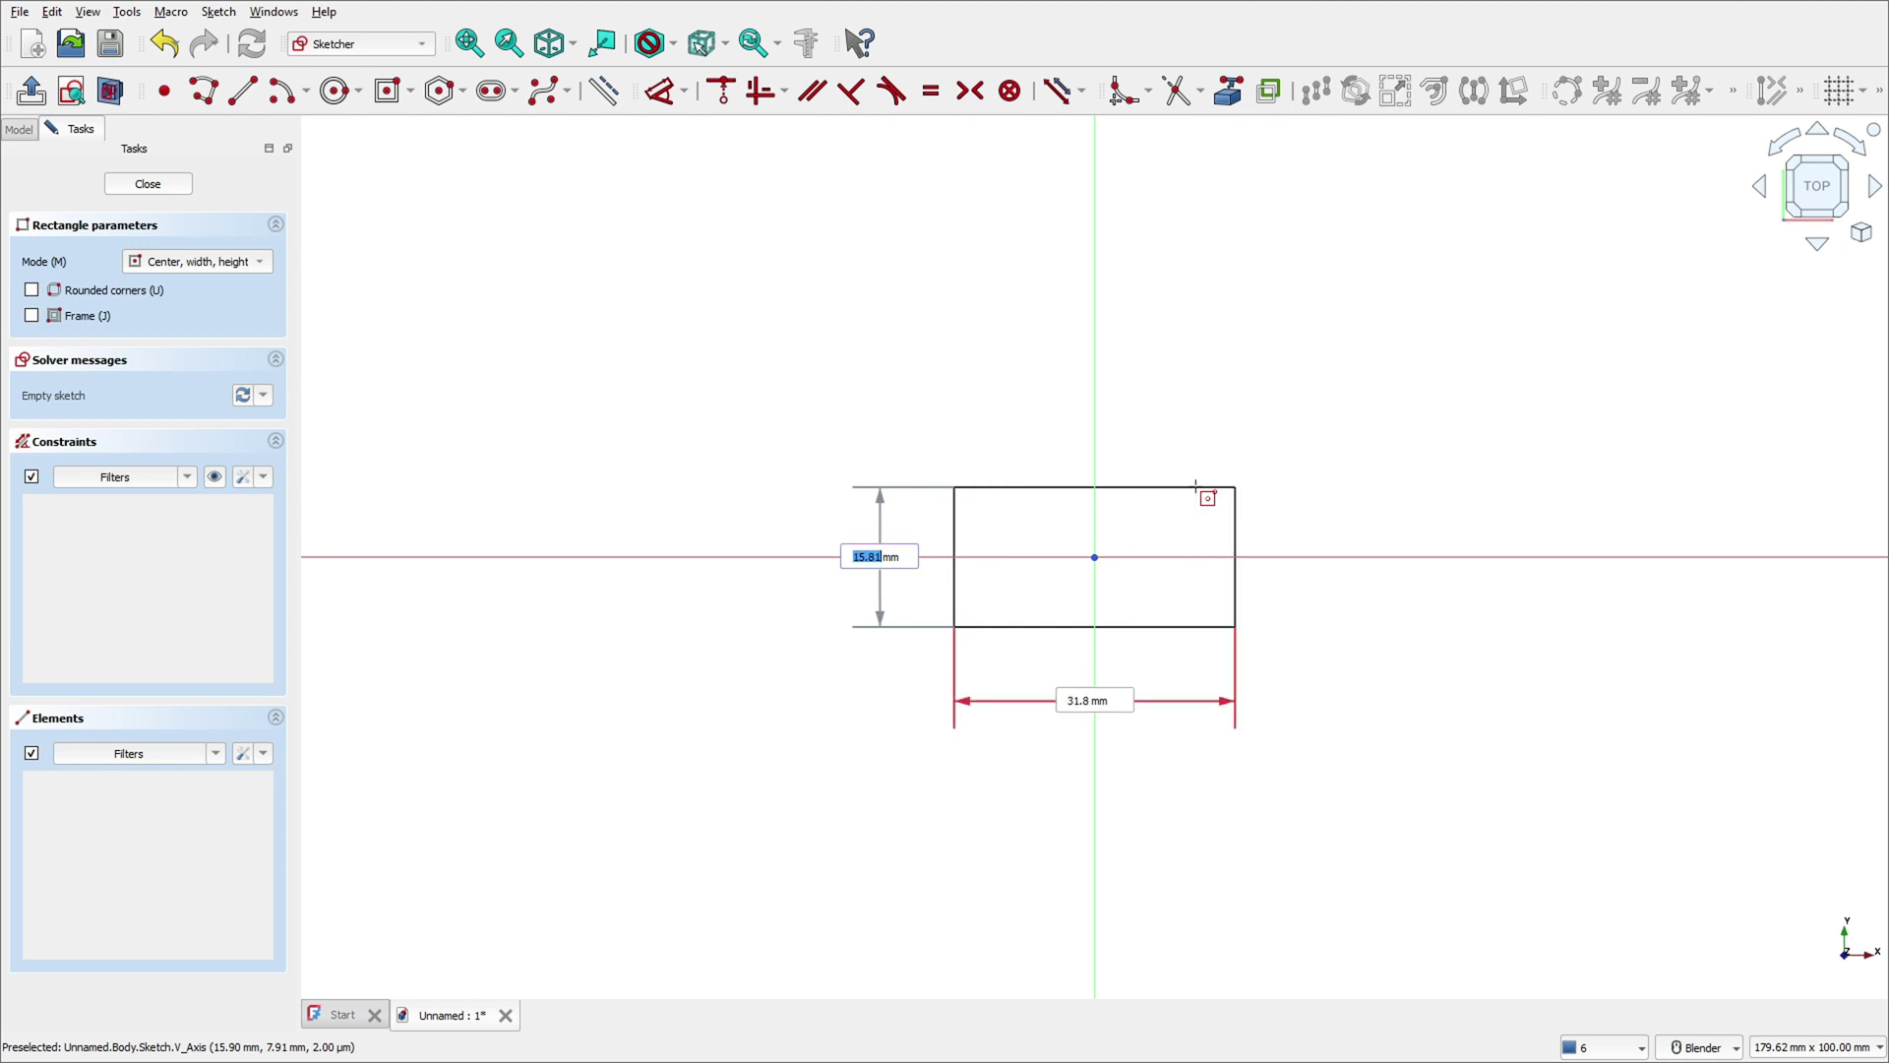
text(15.8)
key(Return)
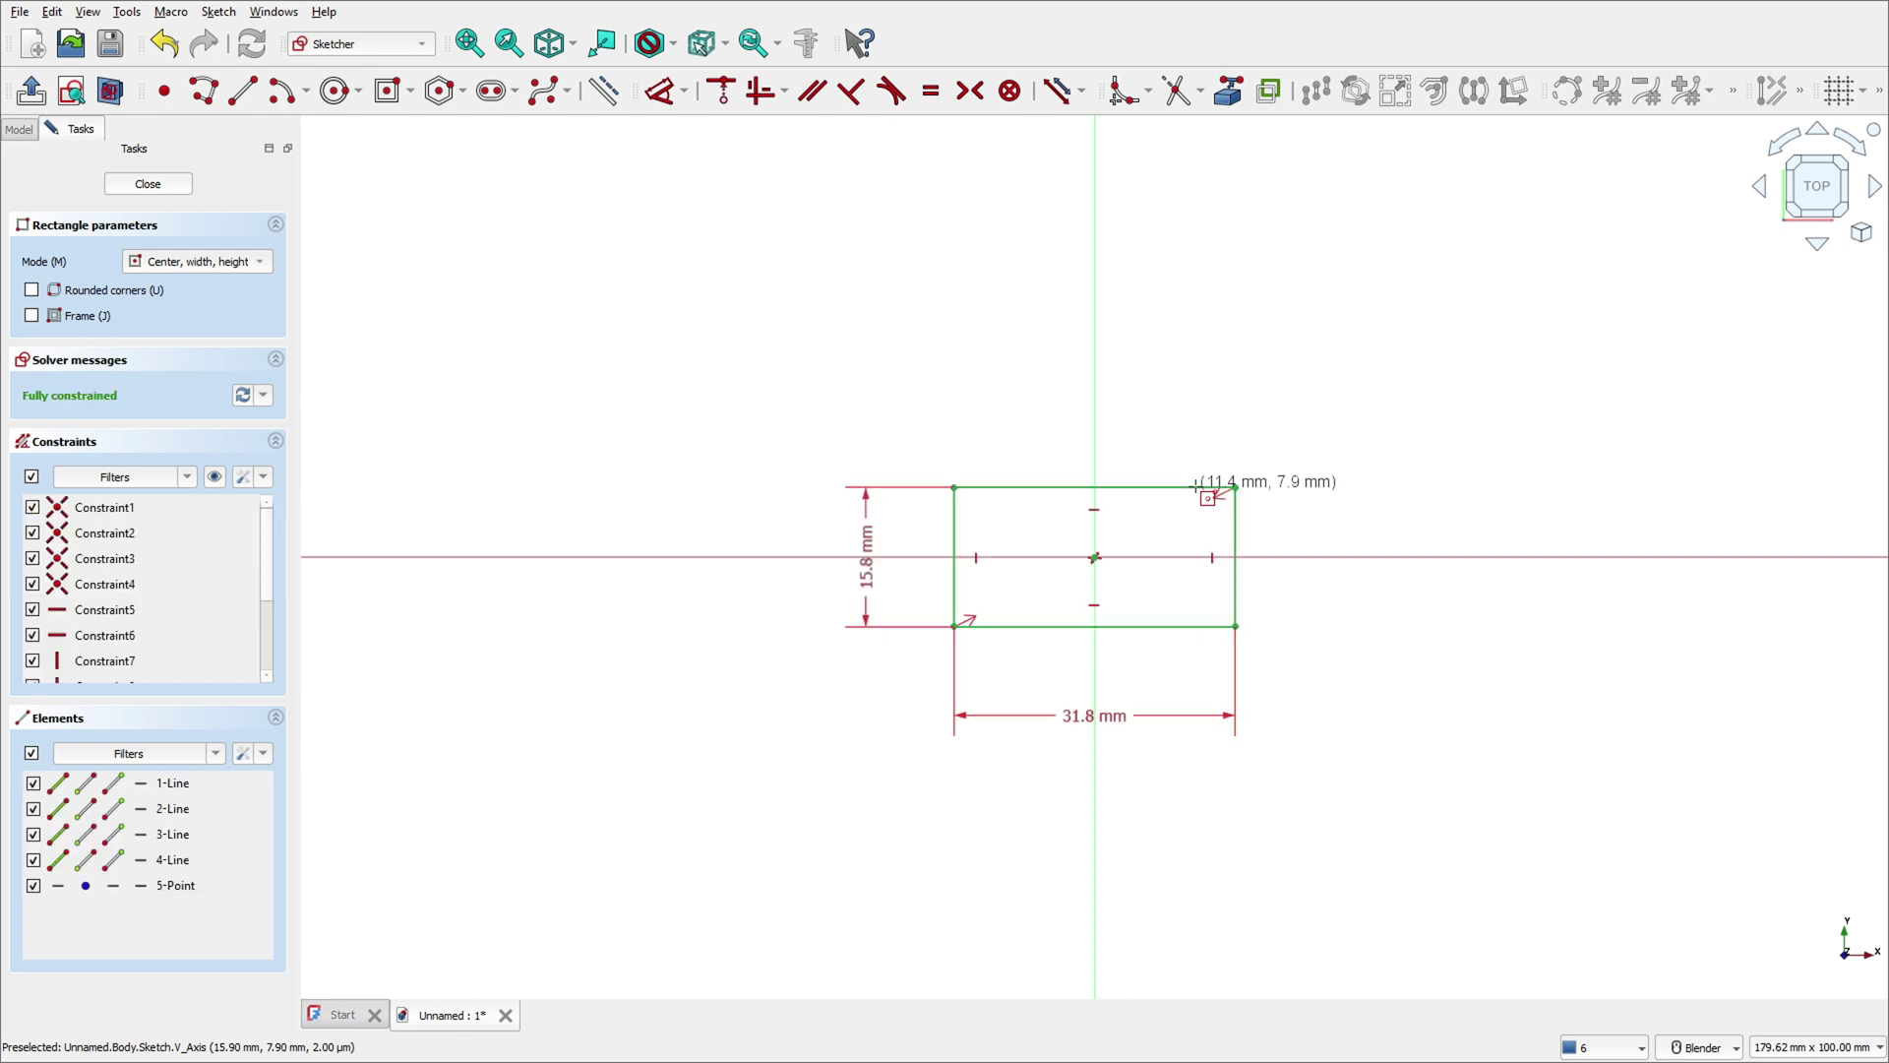
scroll(1191, 563, up, 1)
scroll(1191, 562, up, 1)
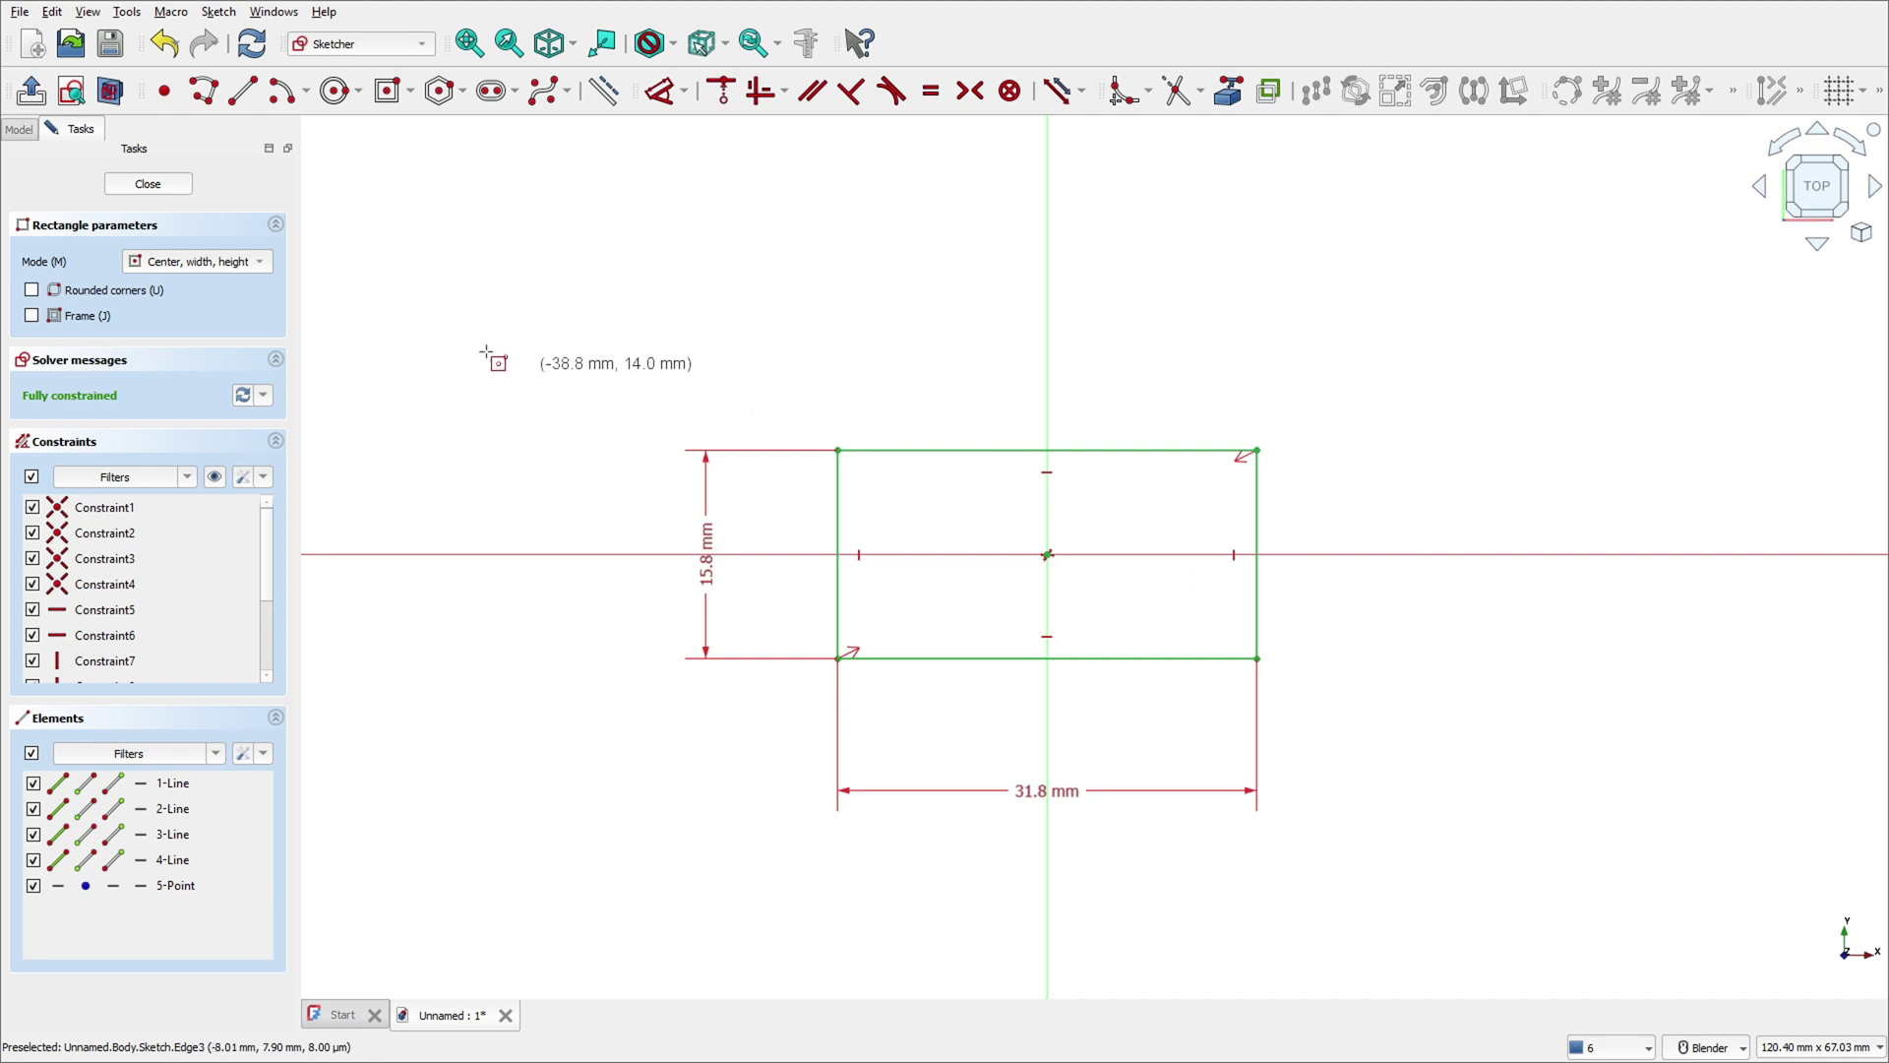
click(30, 92)
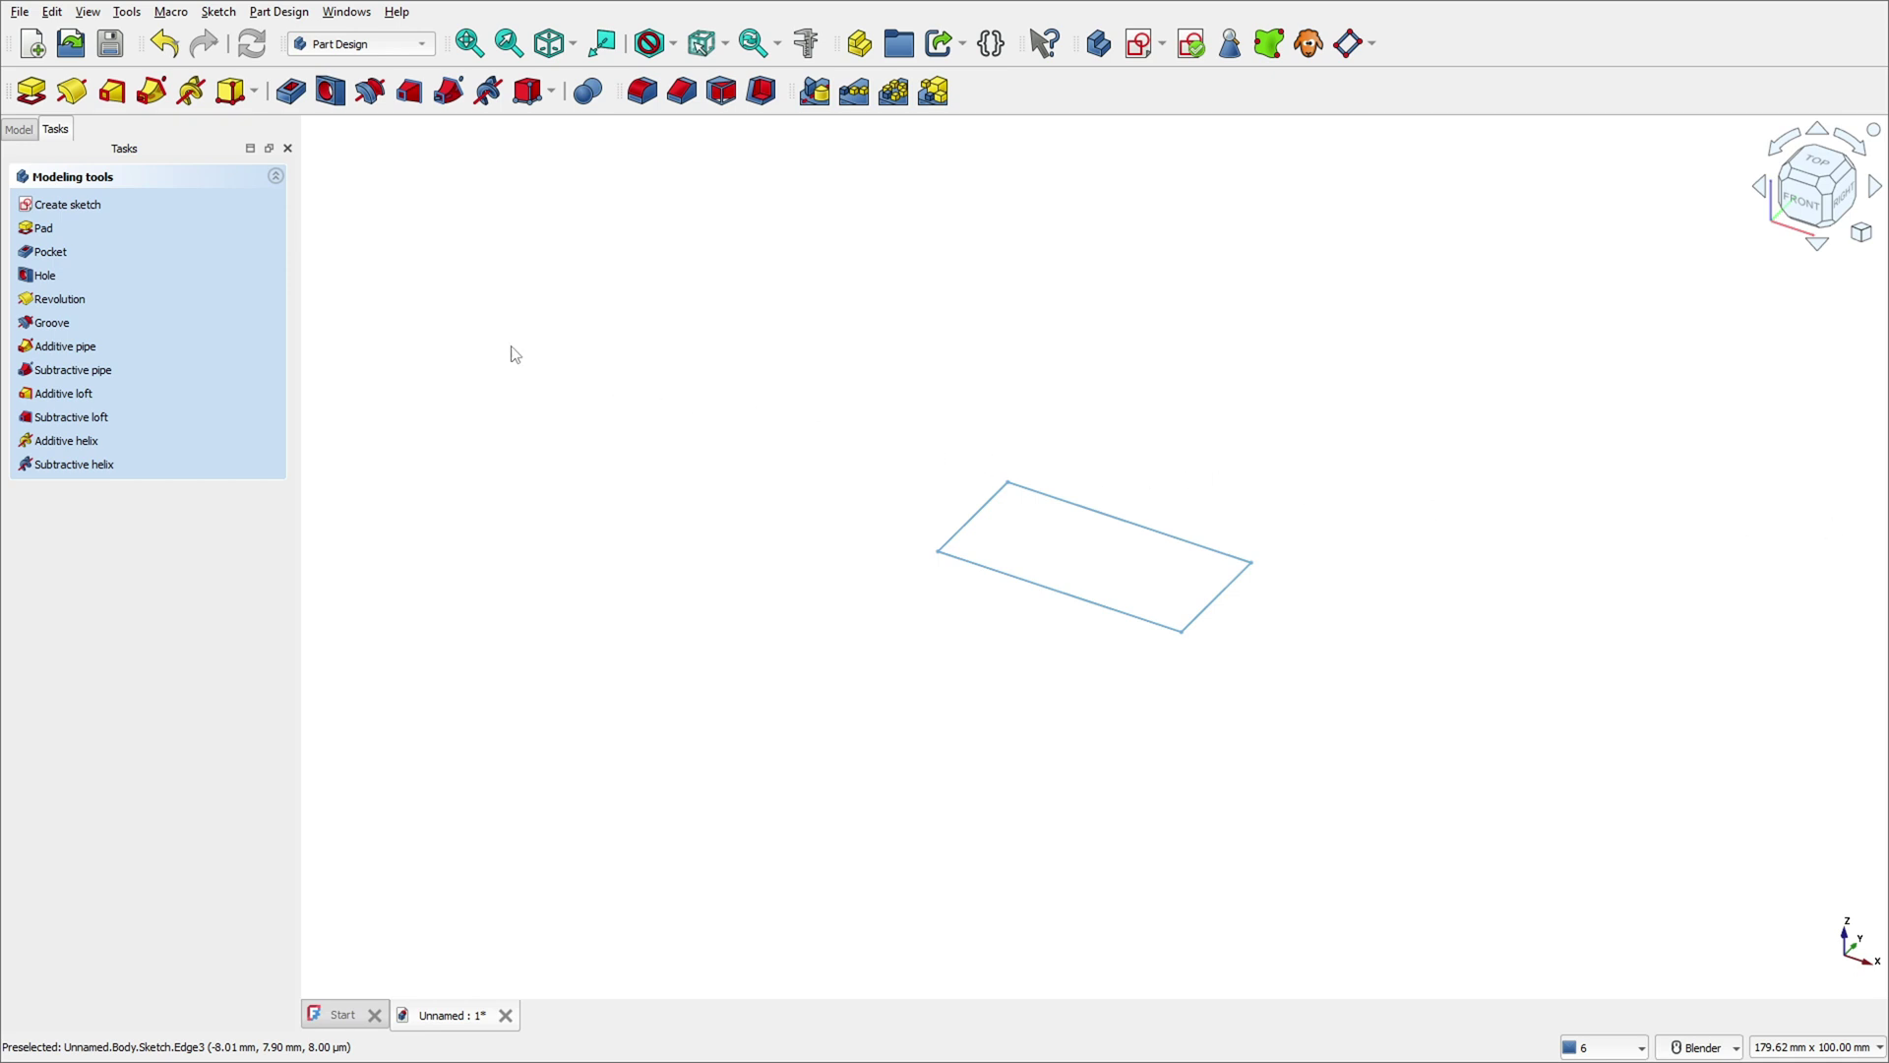
Pad the rectangle sketch into a solid block 9.6 mm tall.
click(32, 98)
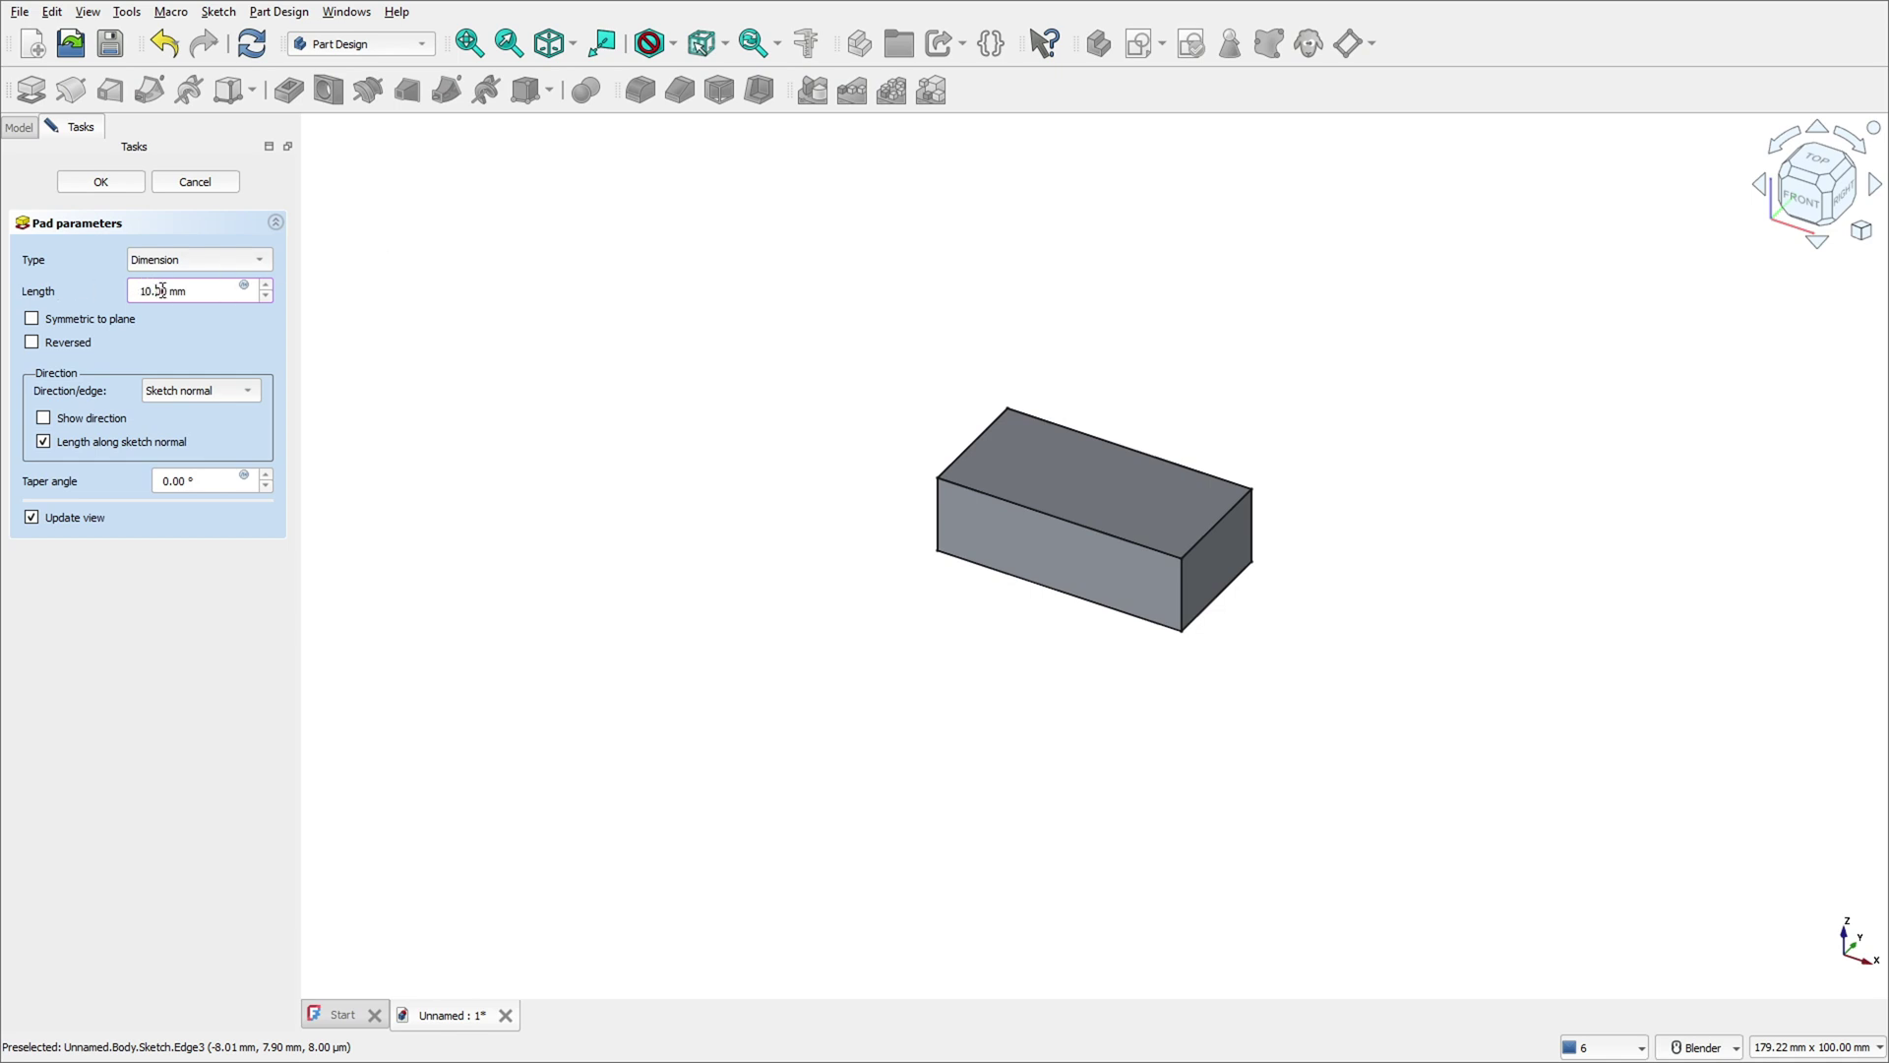
drag(139, 291, 162, 290)
text(9.6)
click(120, 187)
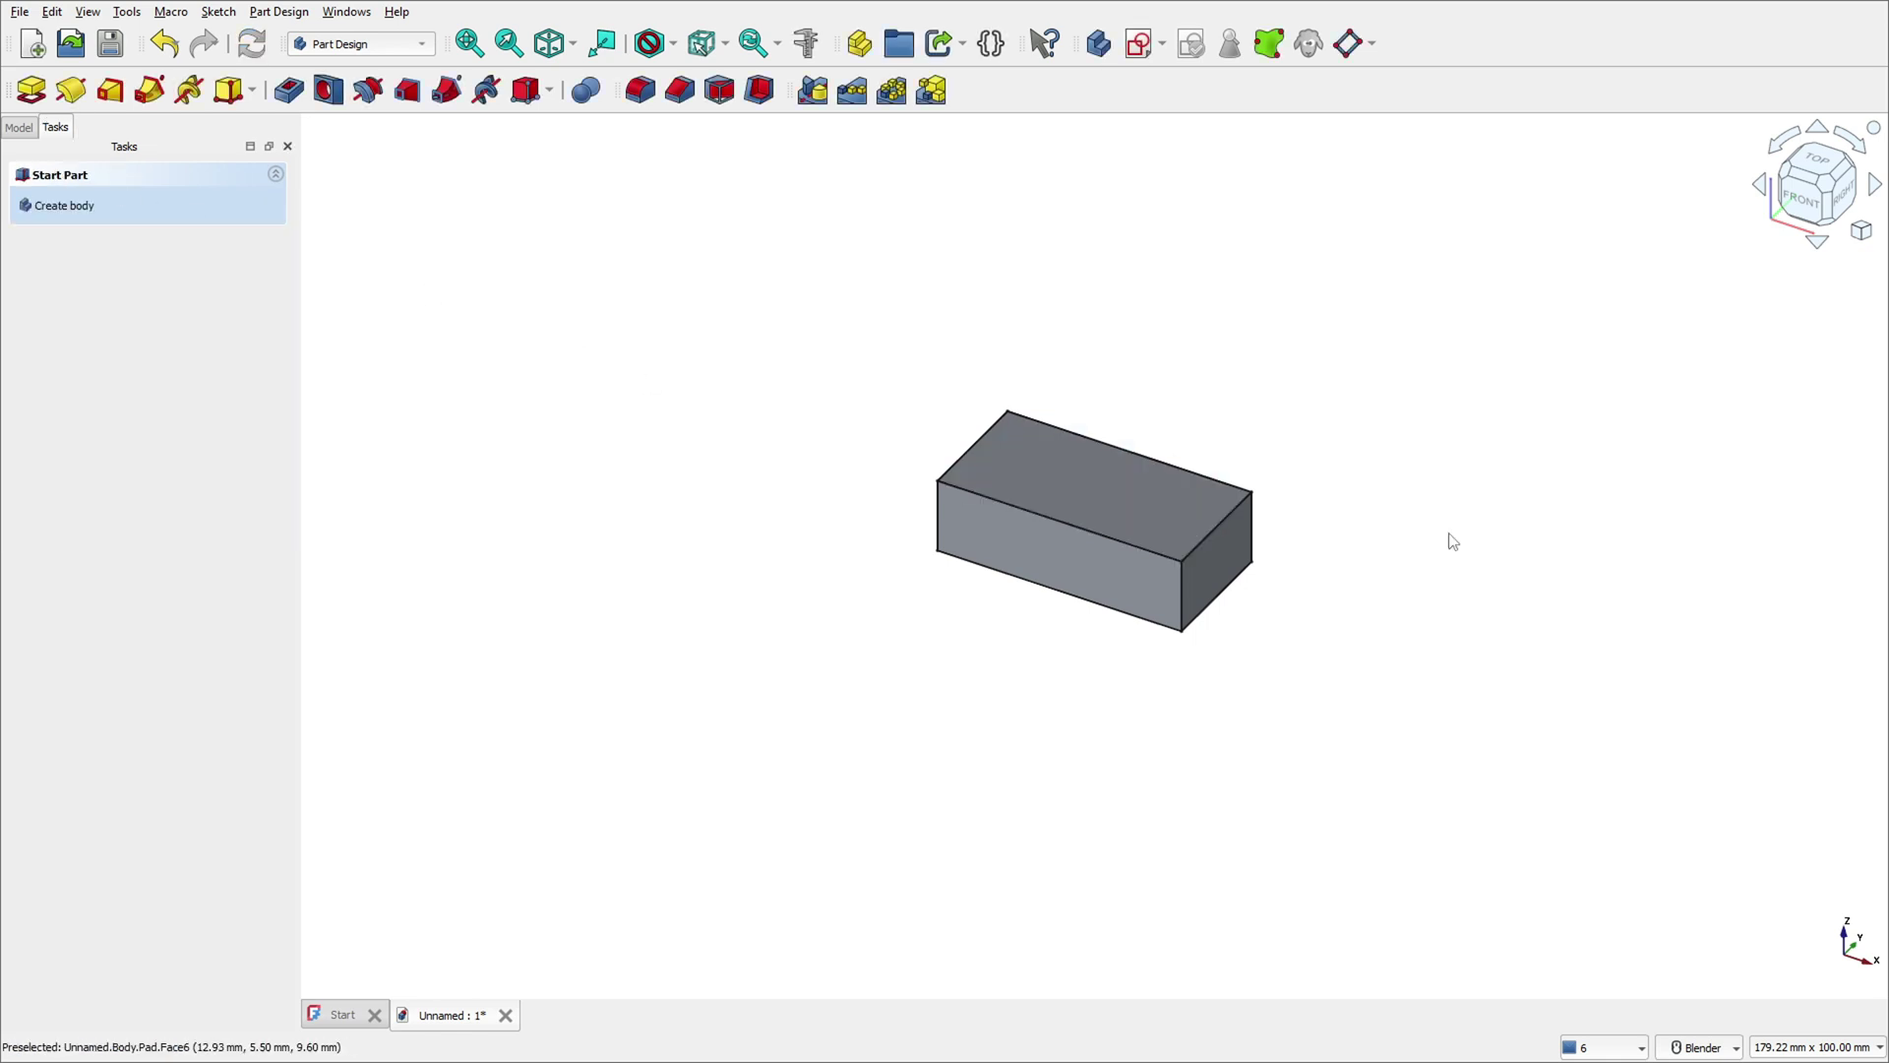
Recentre the view and start a new sketch on the block's top face.
scroll(1253, 535, down, 1)
scroll(1202, 540, up, 2)
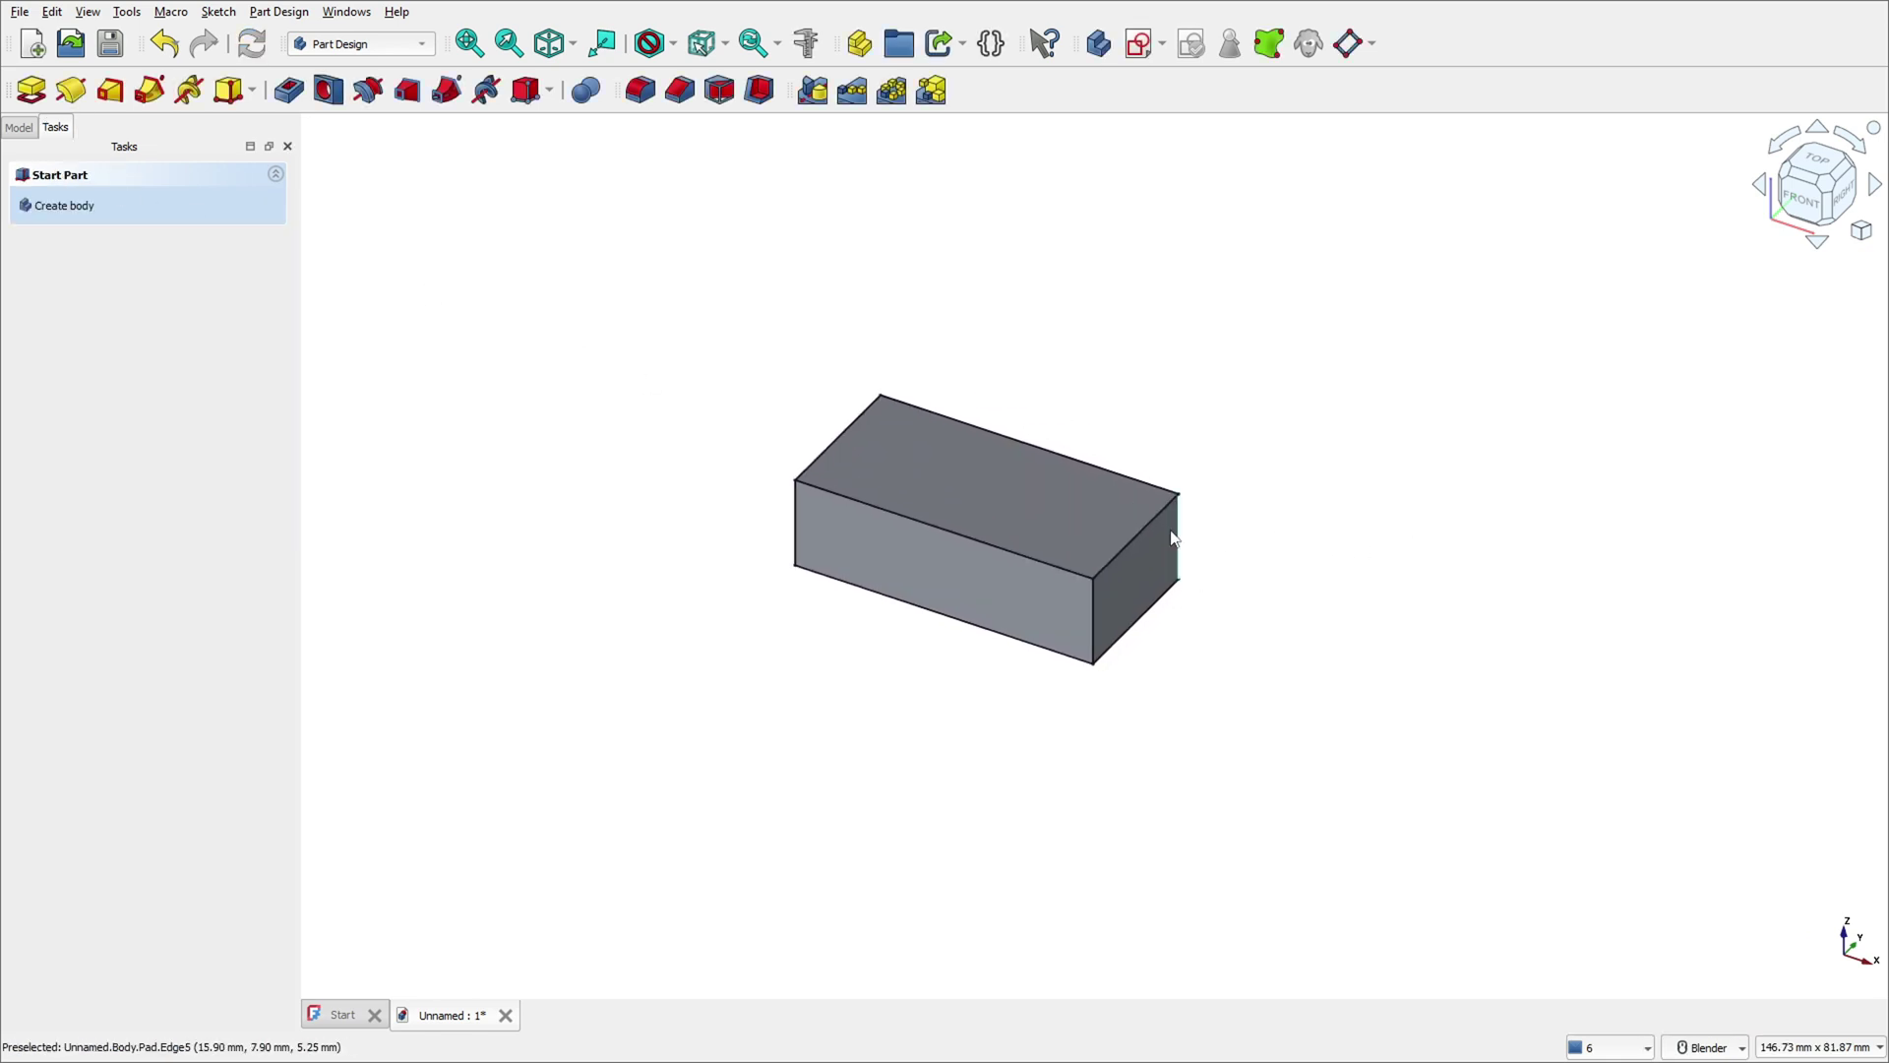
scroll(1149, 523, up, 3)
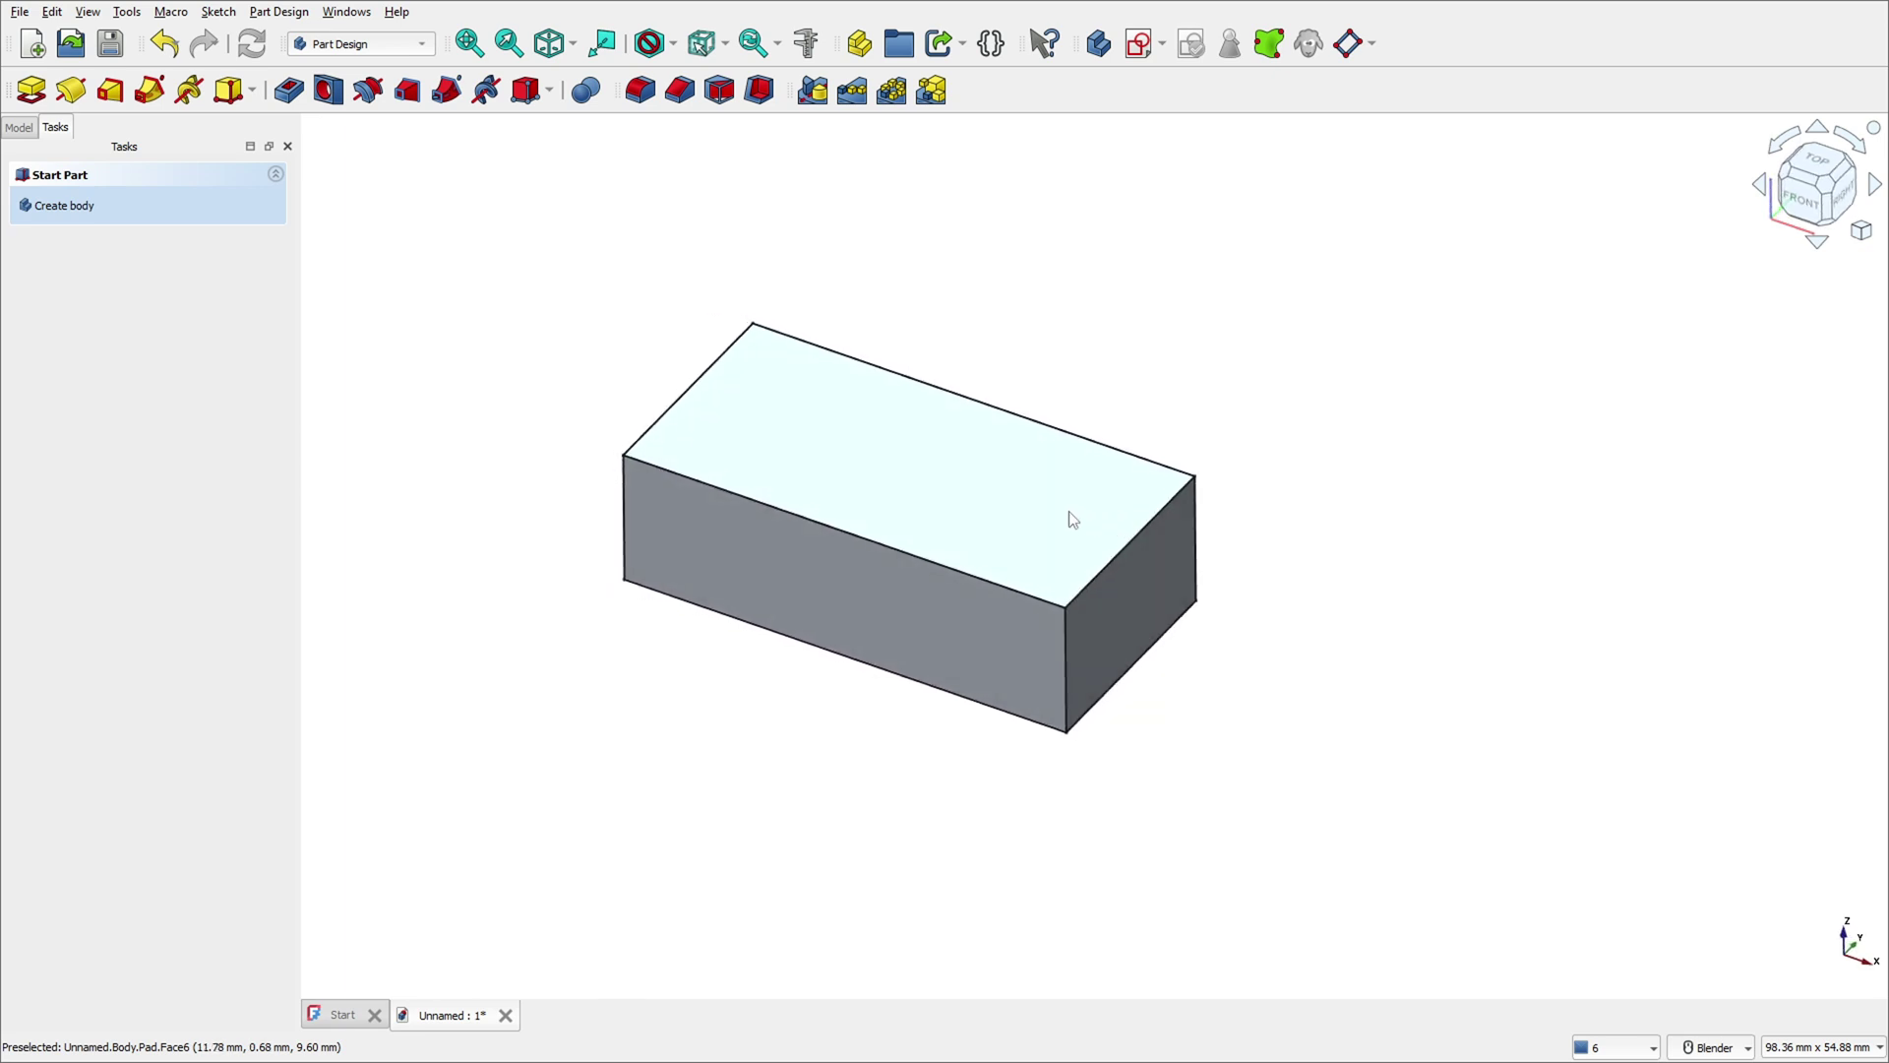
shift+middle_drag(1067, 517, 1244, 592)
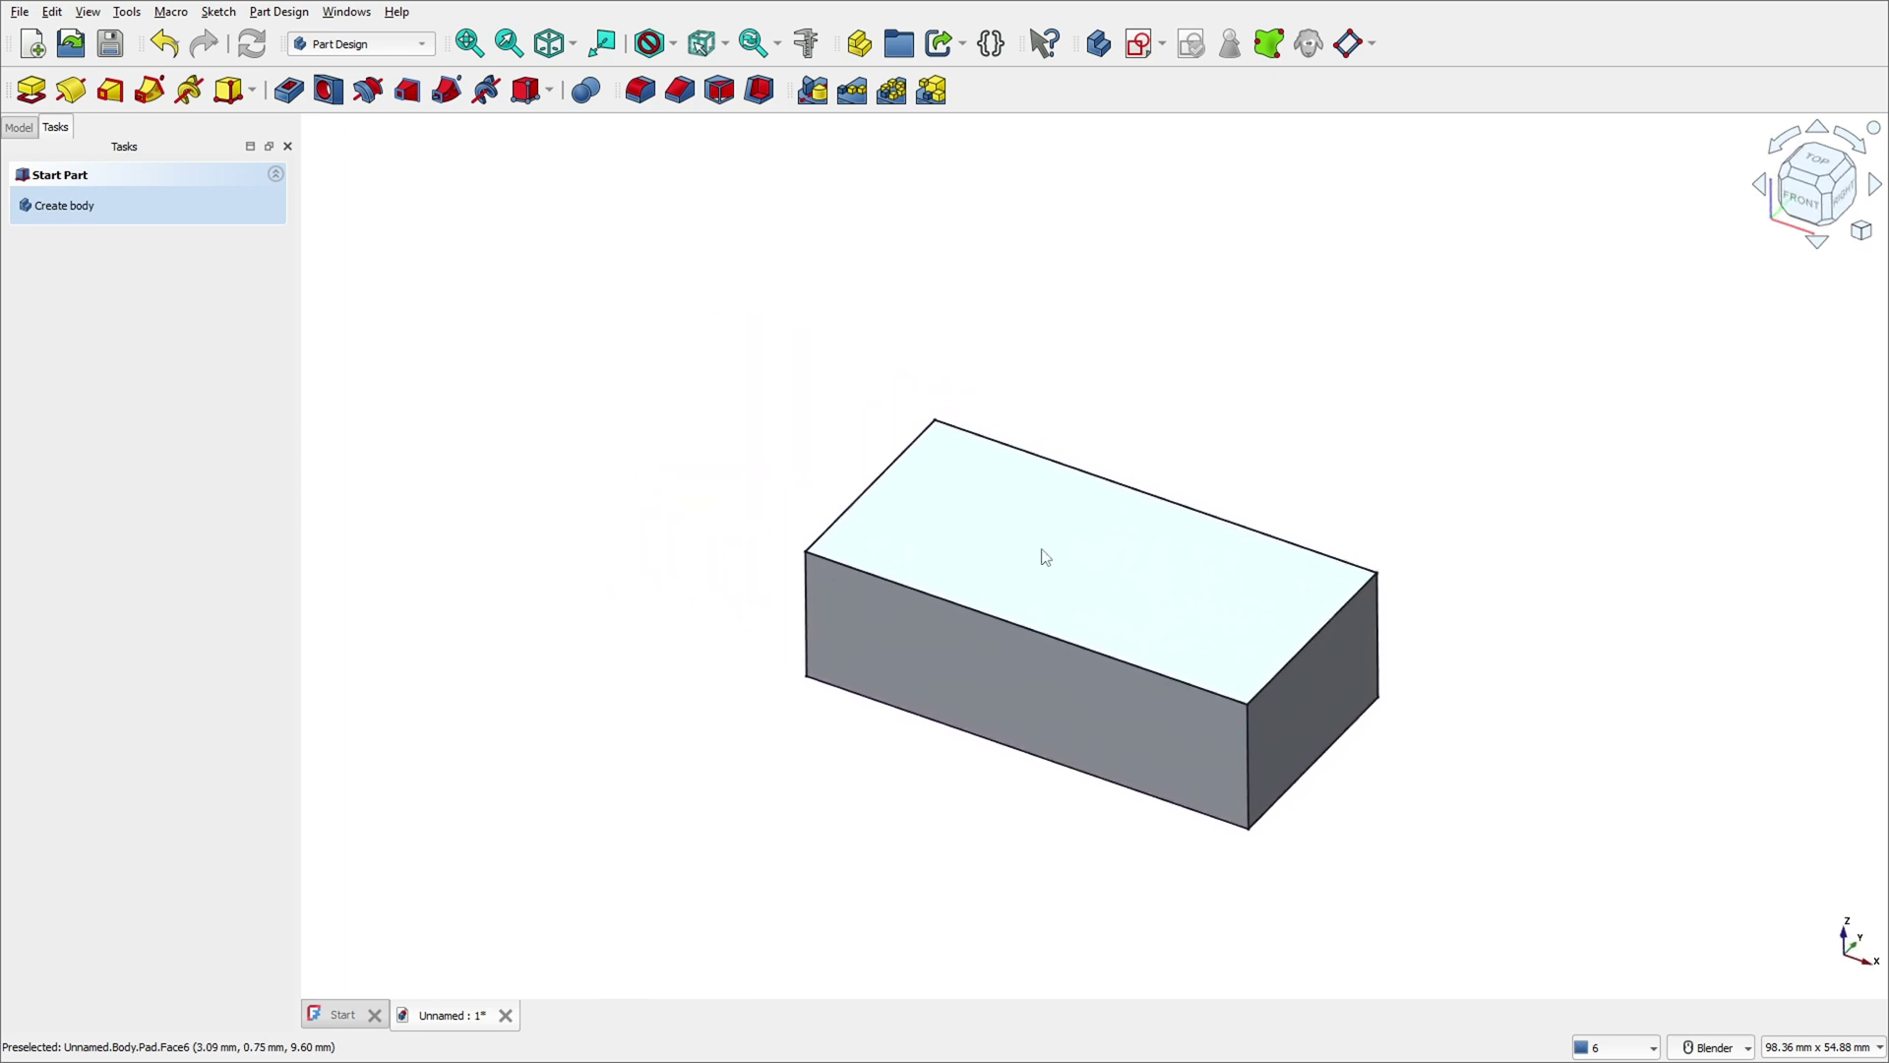
click(964, 532)
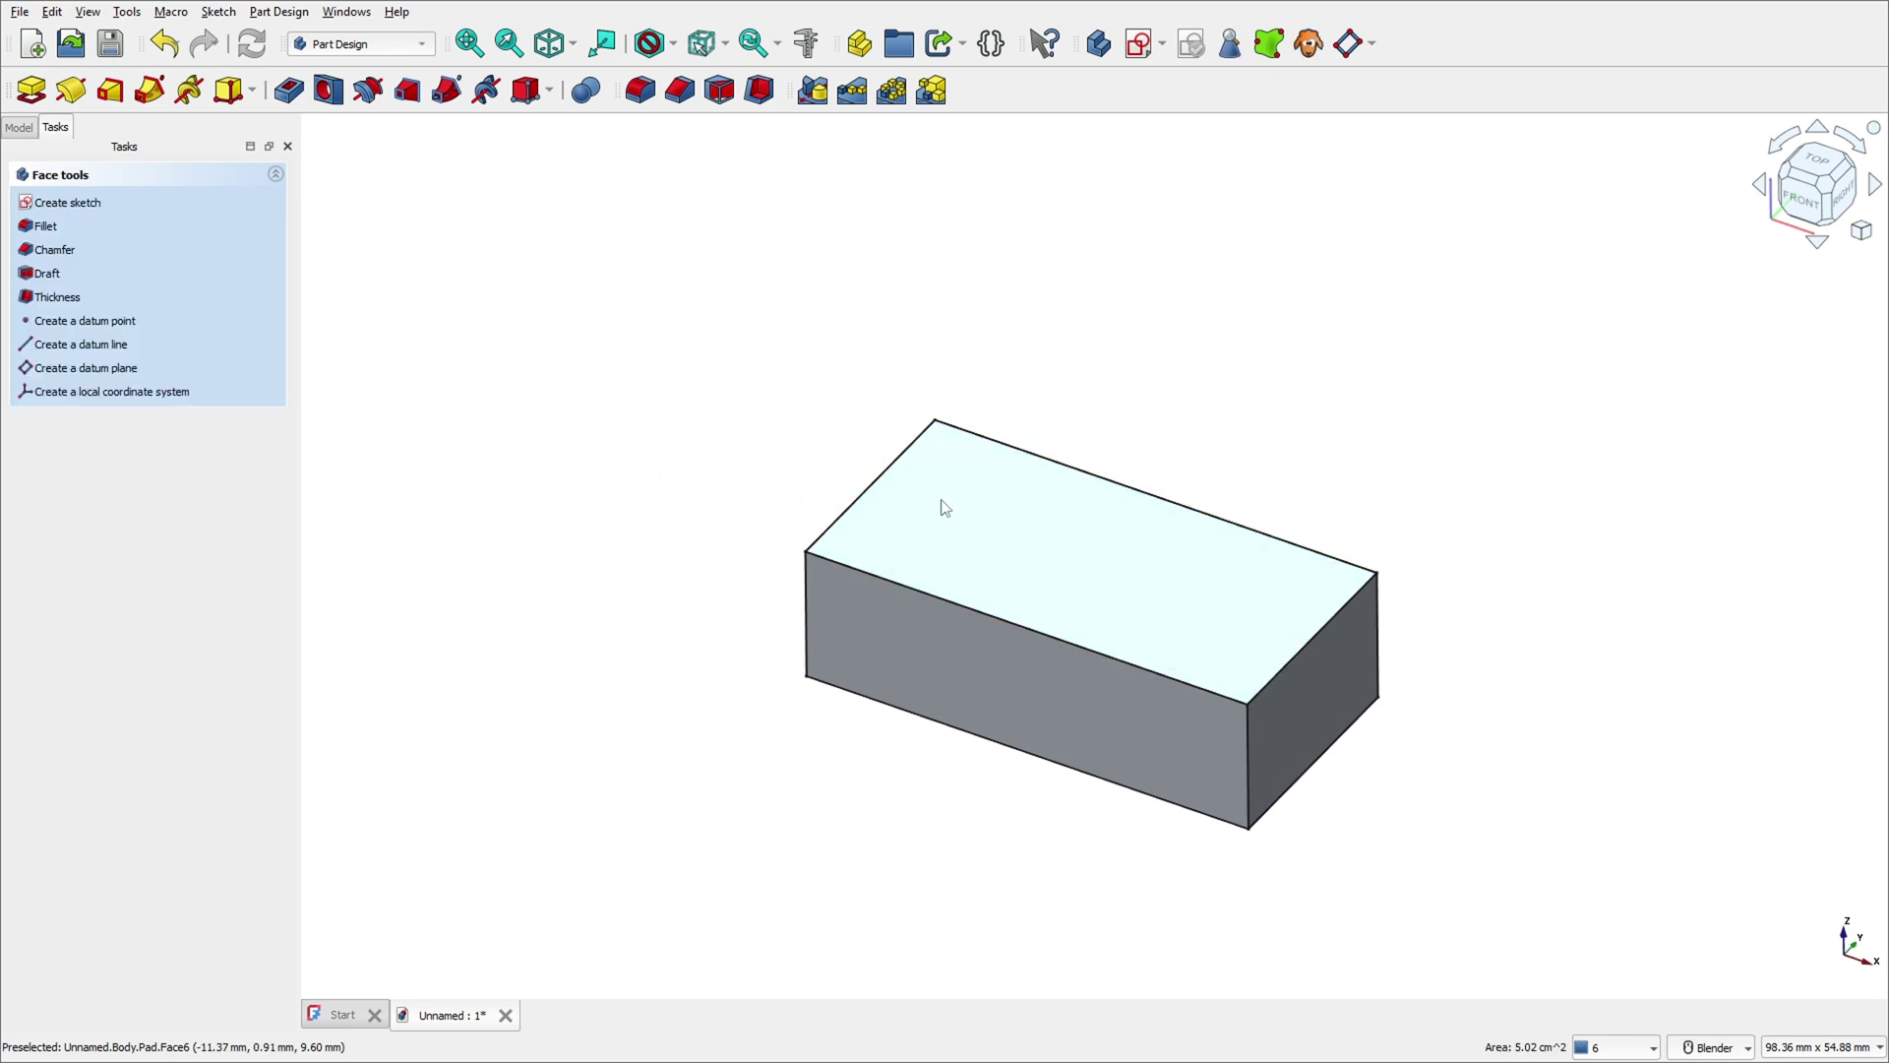
click(1142, 45)
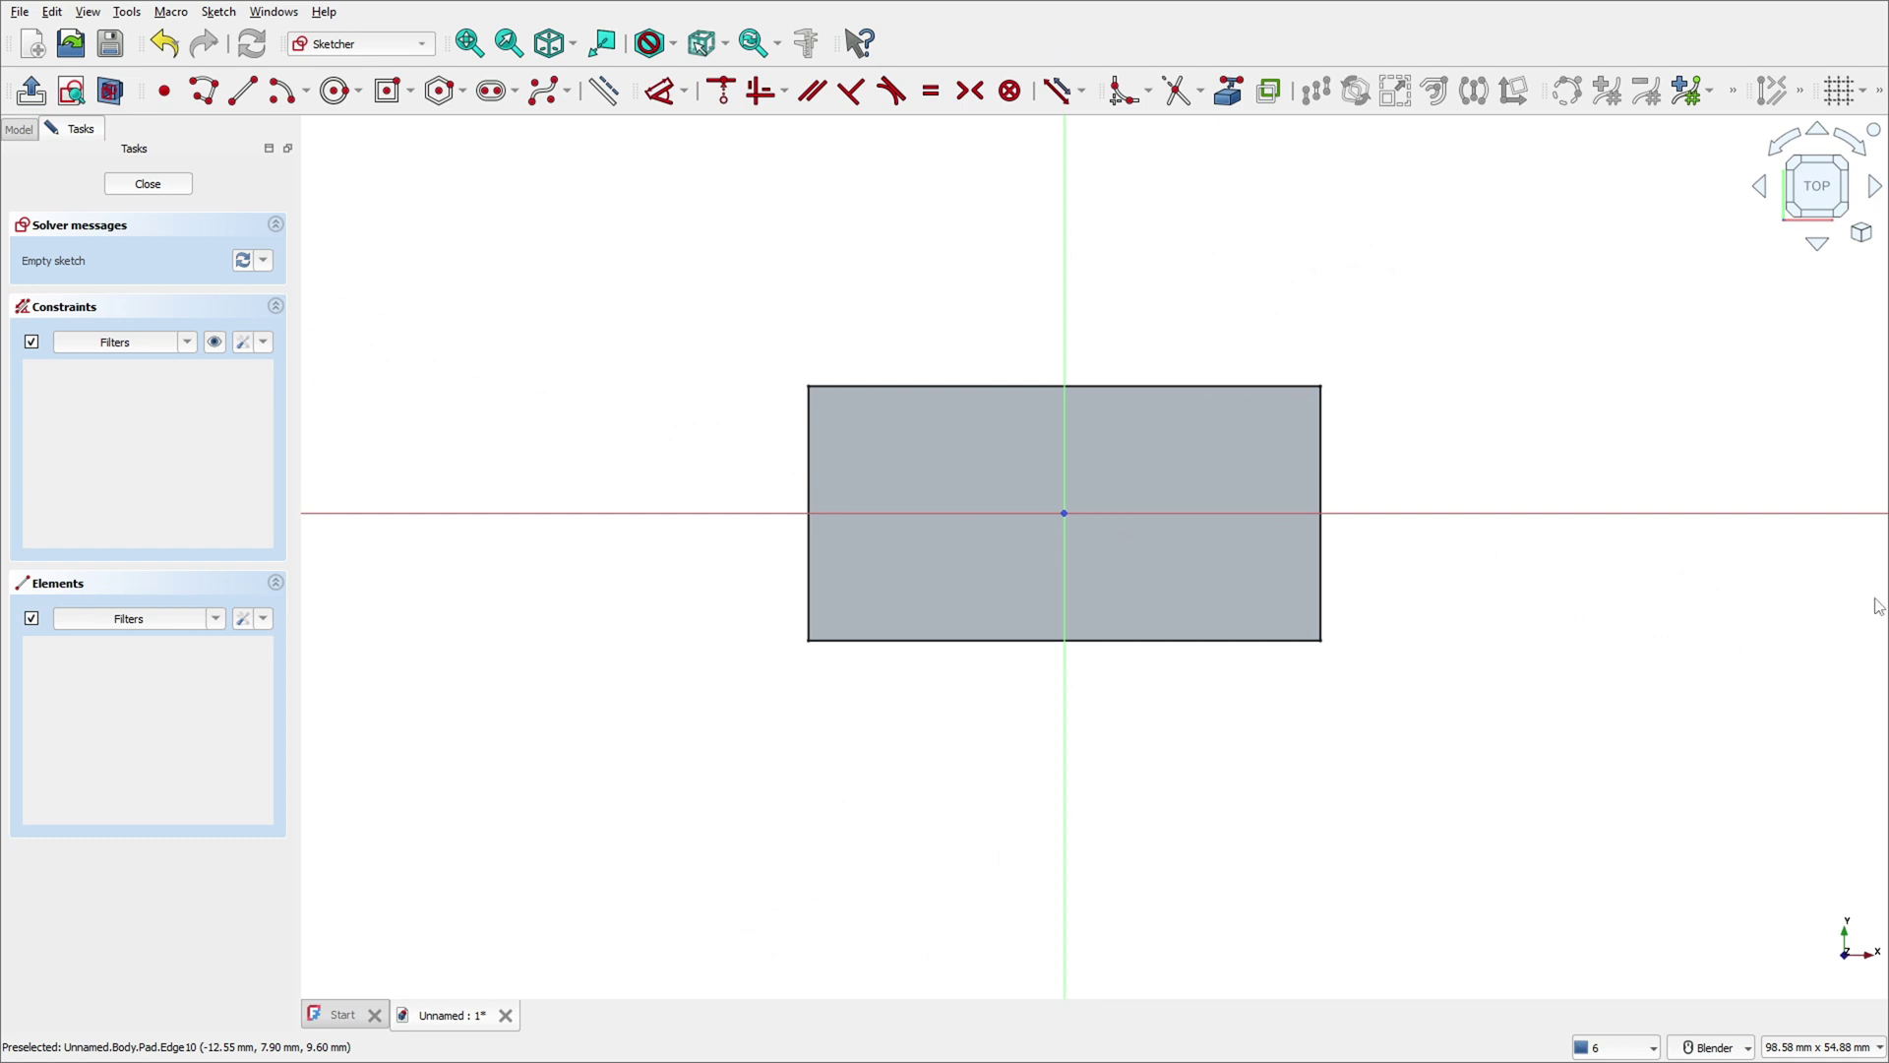
Draw a 5 mm circle near the top-left corner of the top face.
click(337, 91)
click(866, 442)
text(5mm)
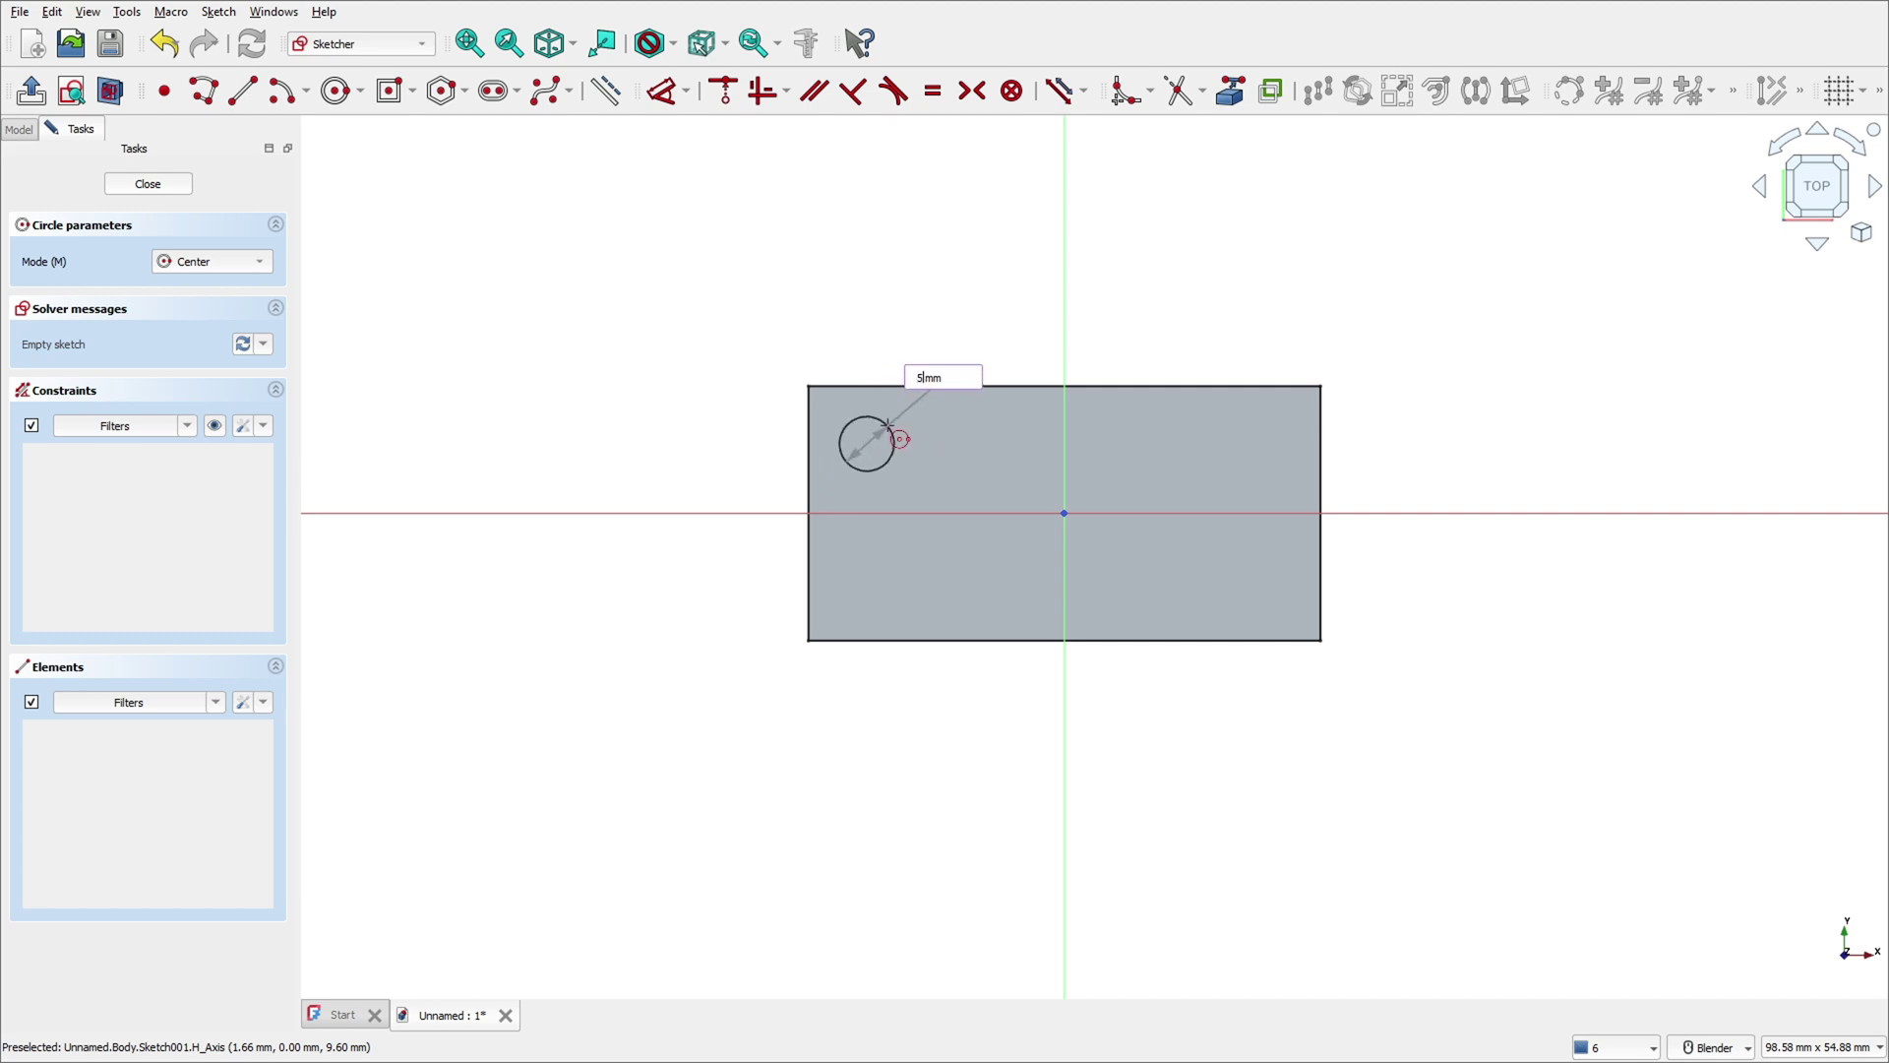
key(Return)
scroll(900, 425, up, 3)
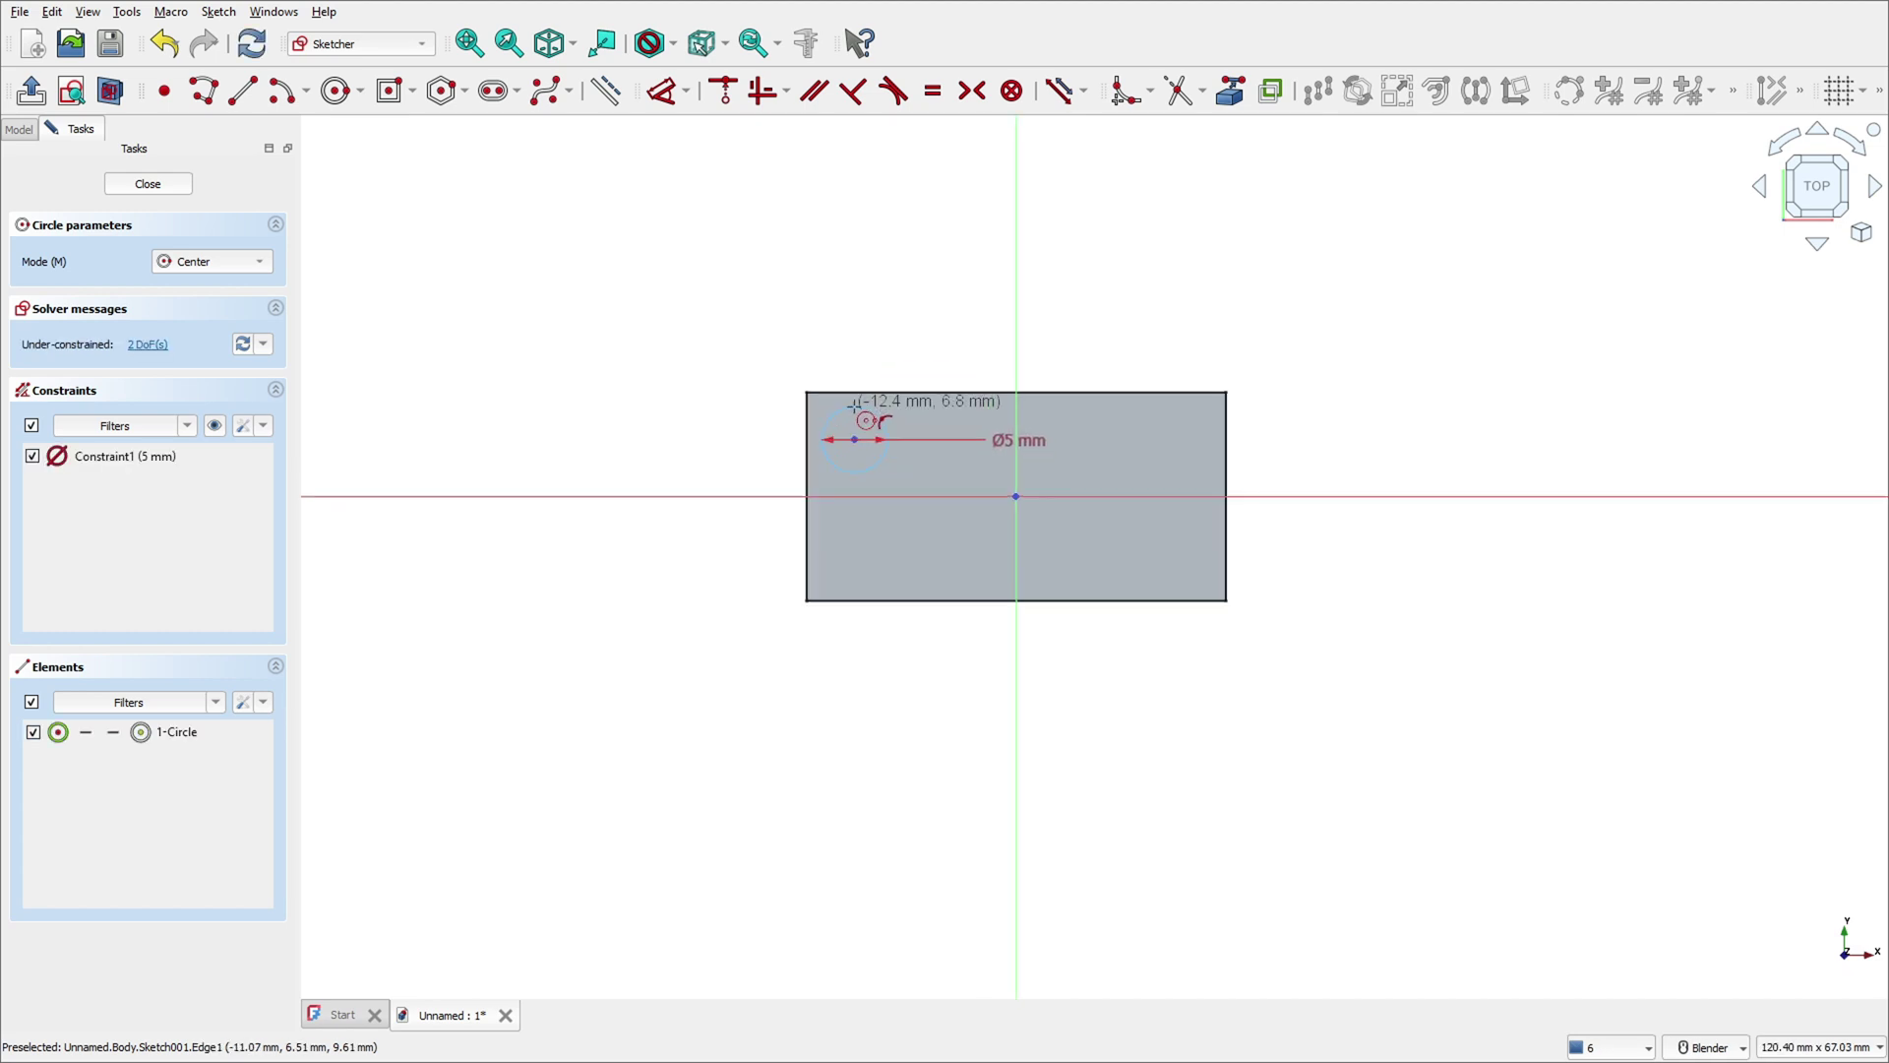
right_click(972, 339)
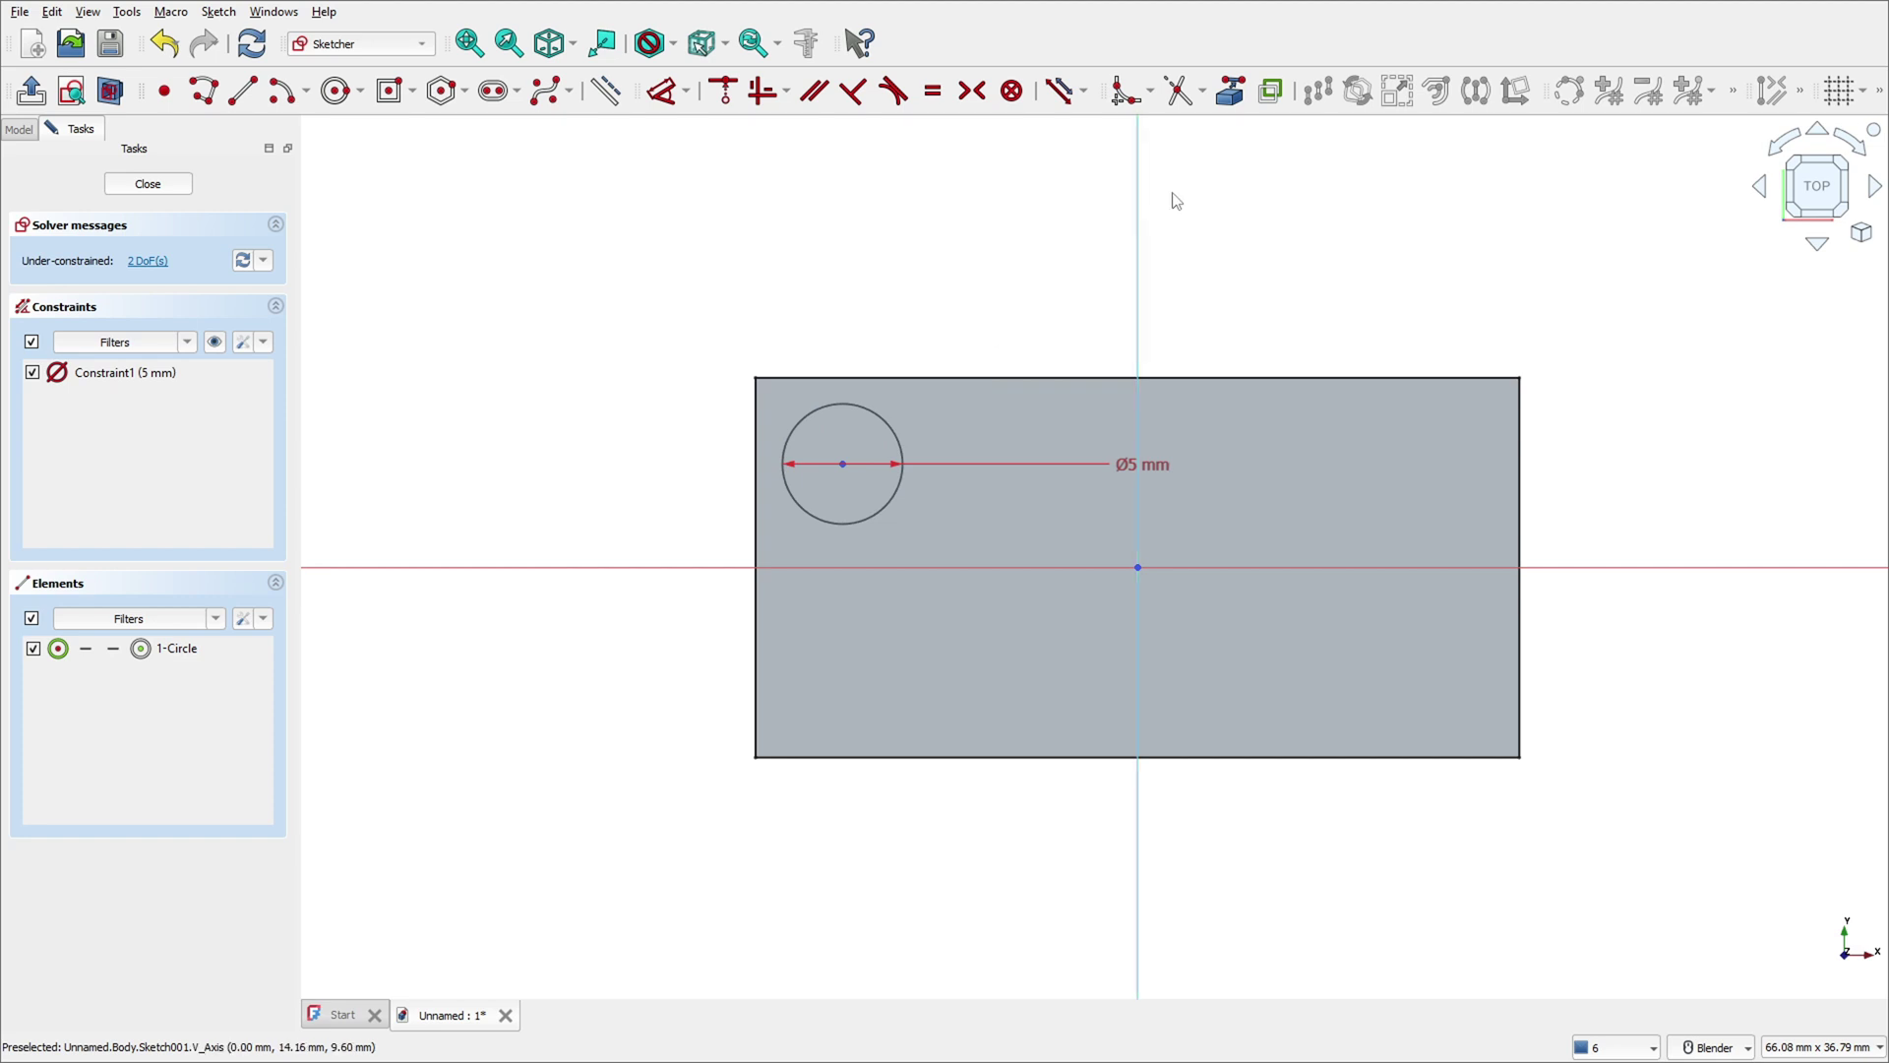
Bring in the block's top and left edges as external reference geometry.
click(1232, 96)
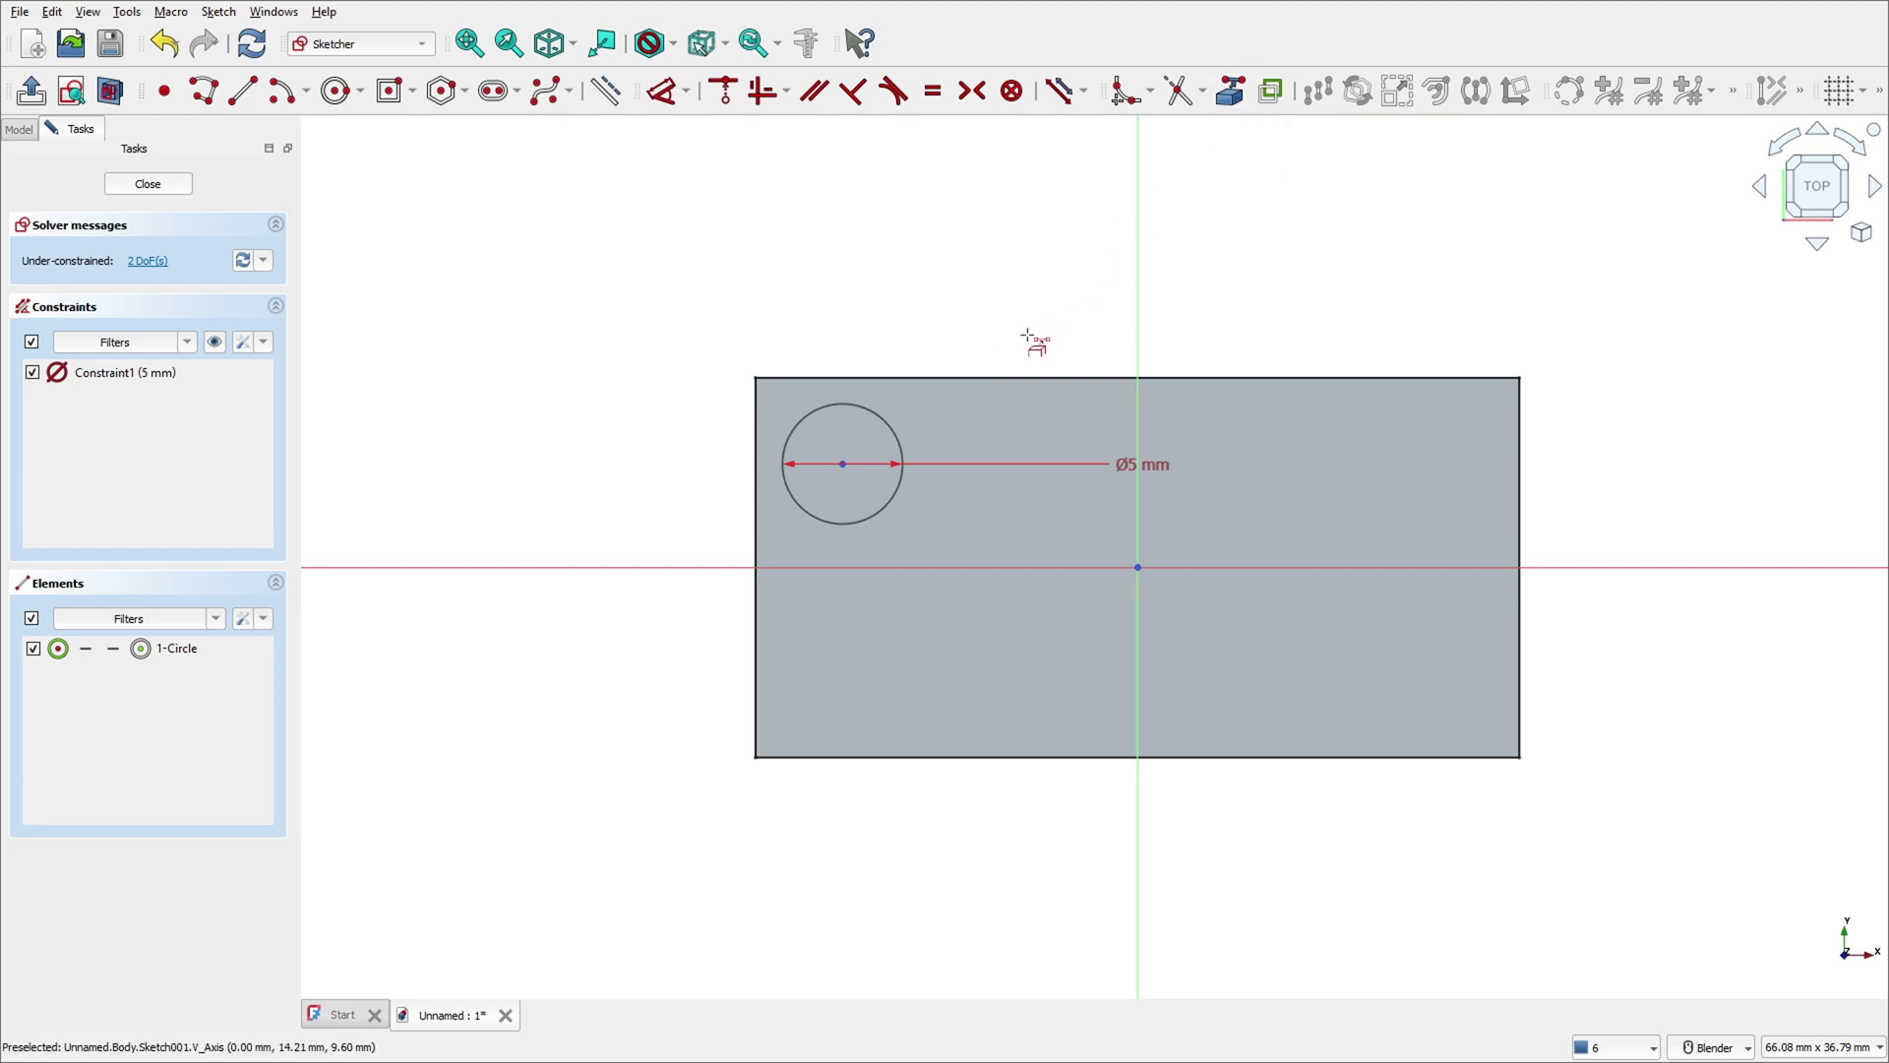
click(999, 378)
click(756, 421)
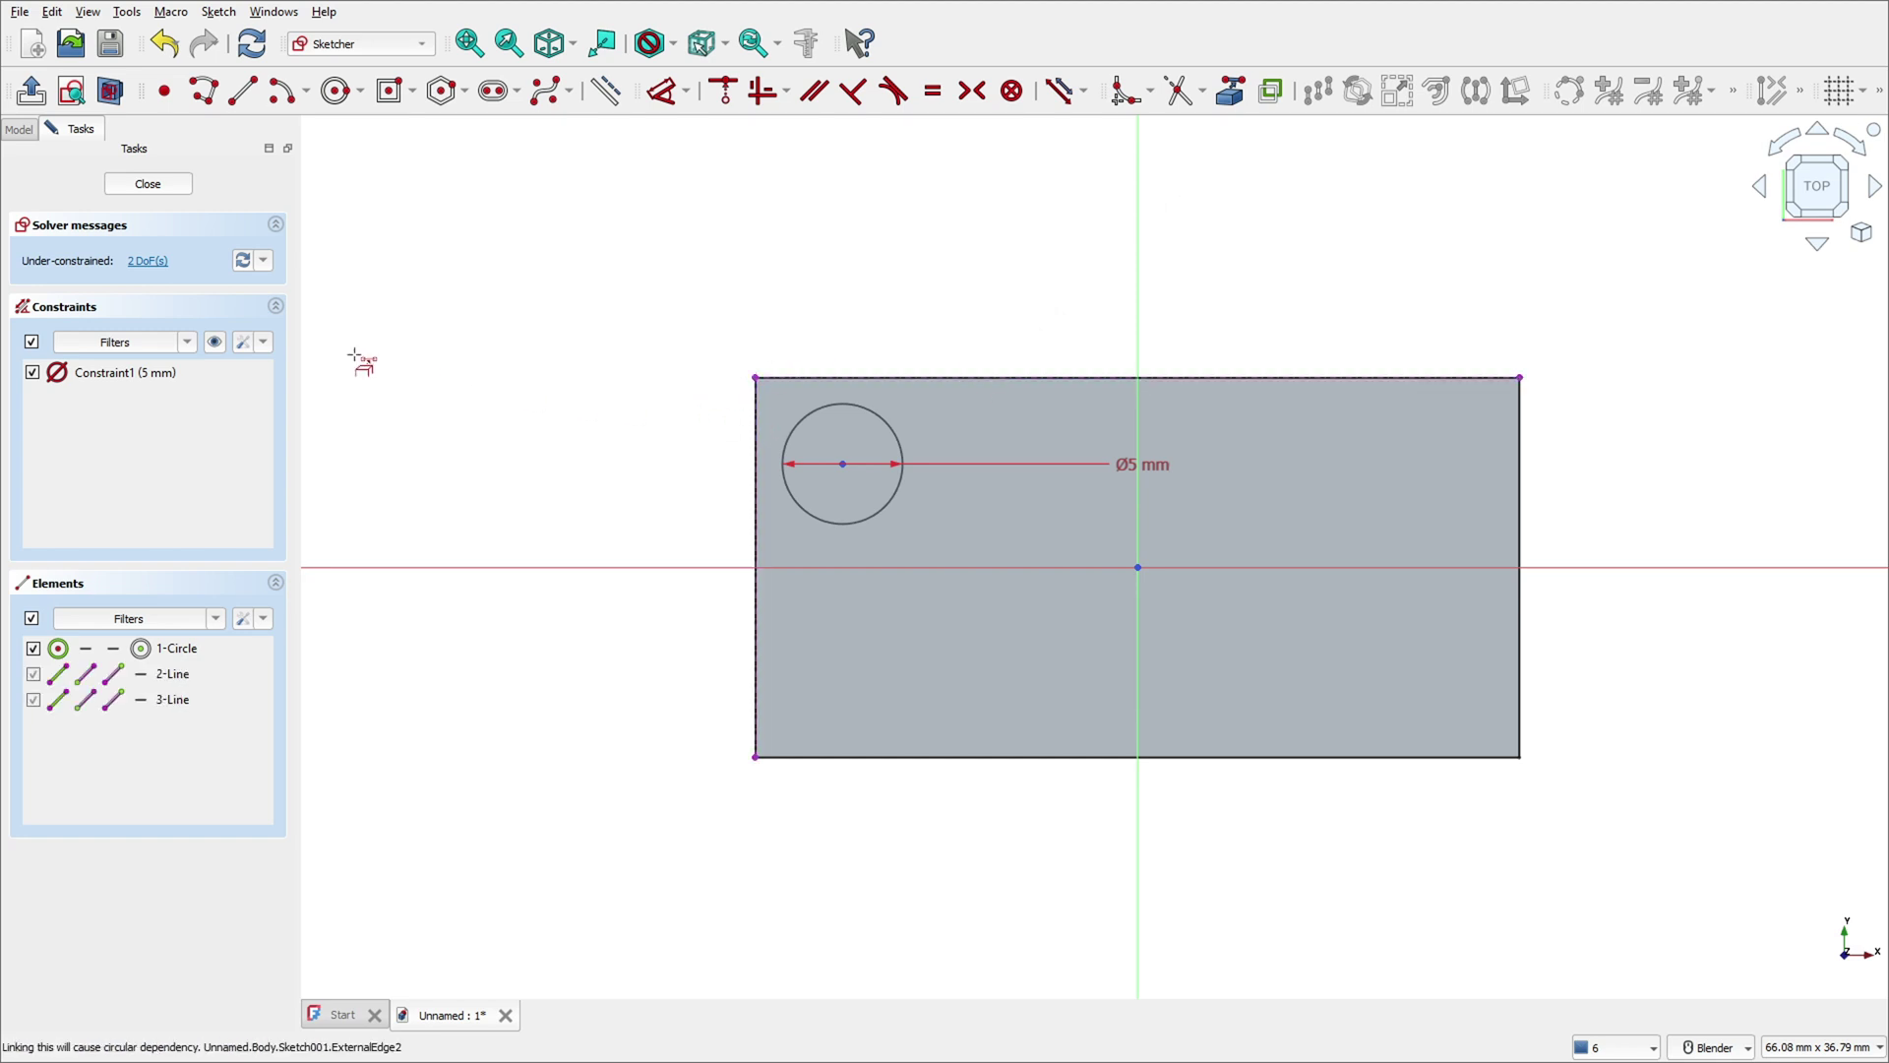
right_click(648, 301)
Dimension the circle centre 3.9 mm from the top and left edges, then close the sketch.
click(665, 91)
click(843, 463)
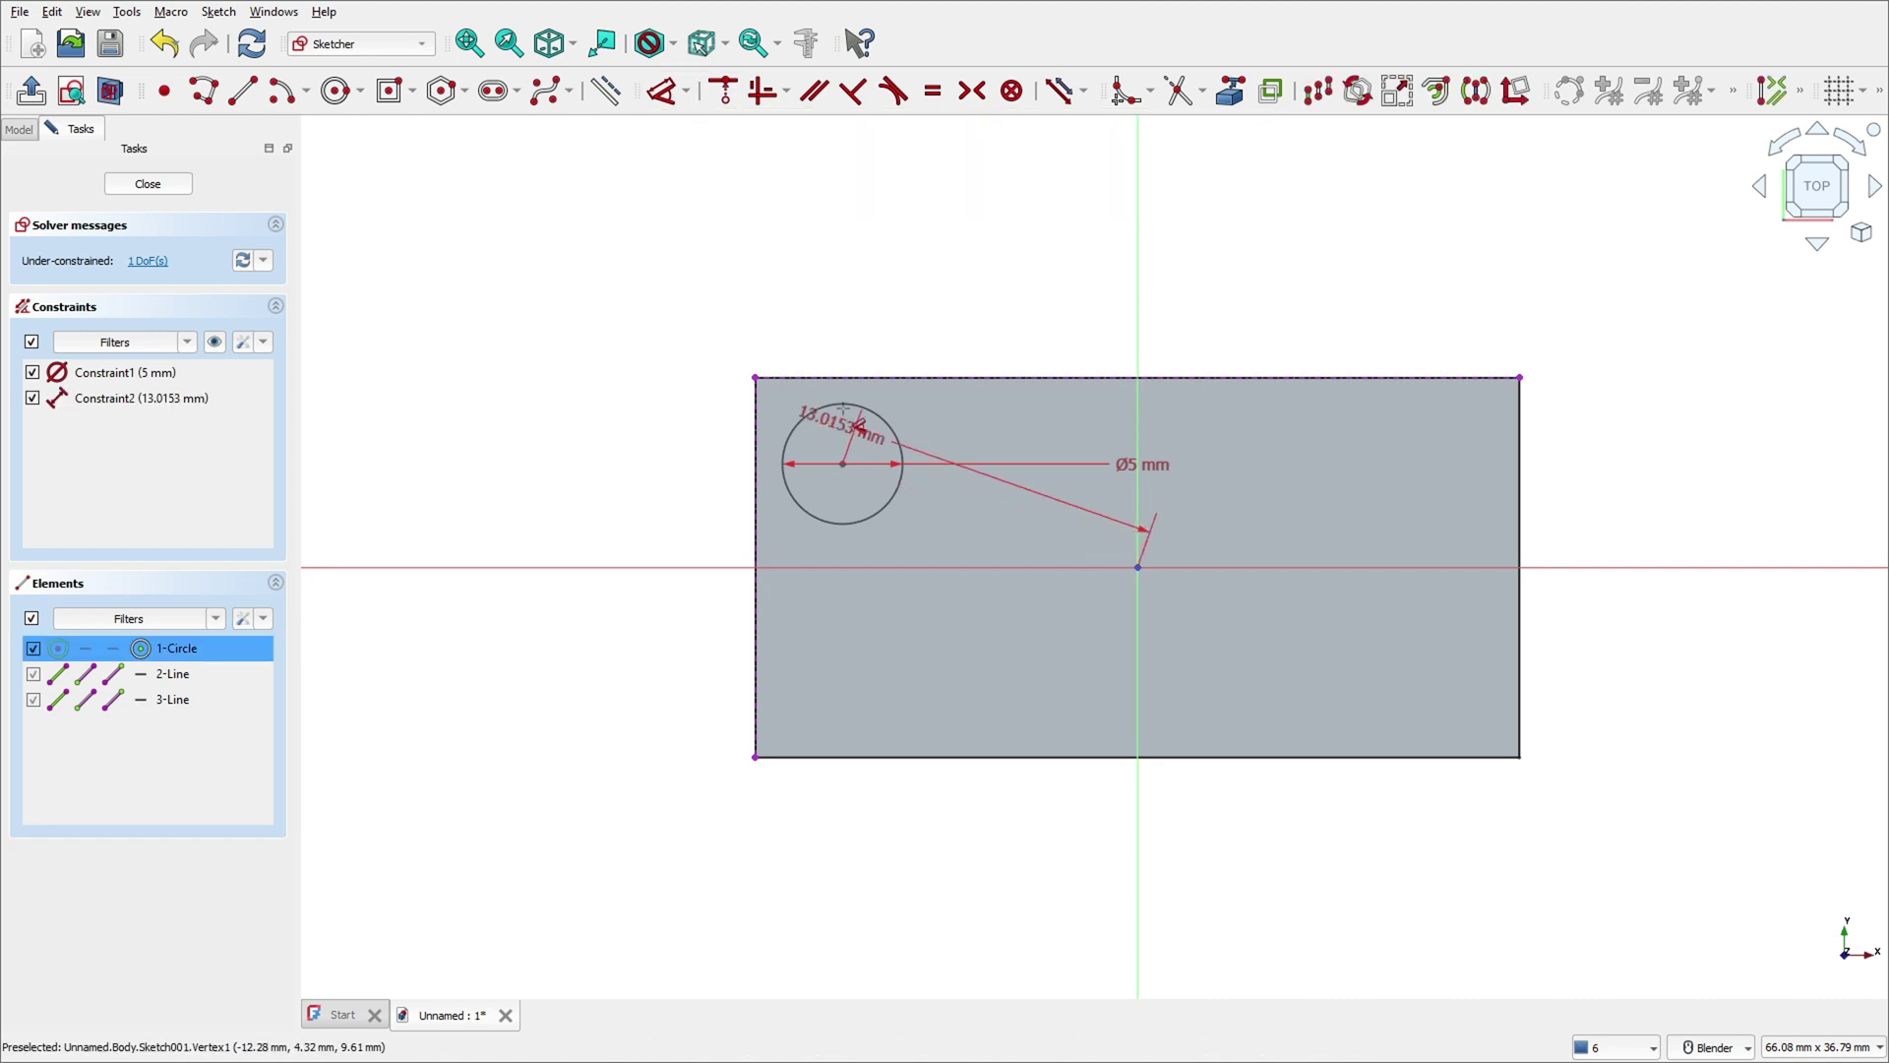
click(843, 378)
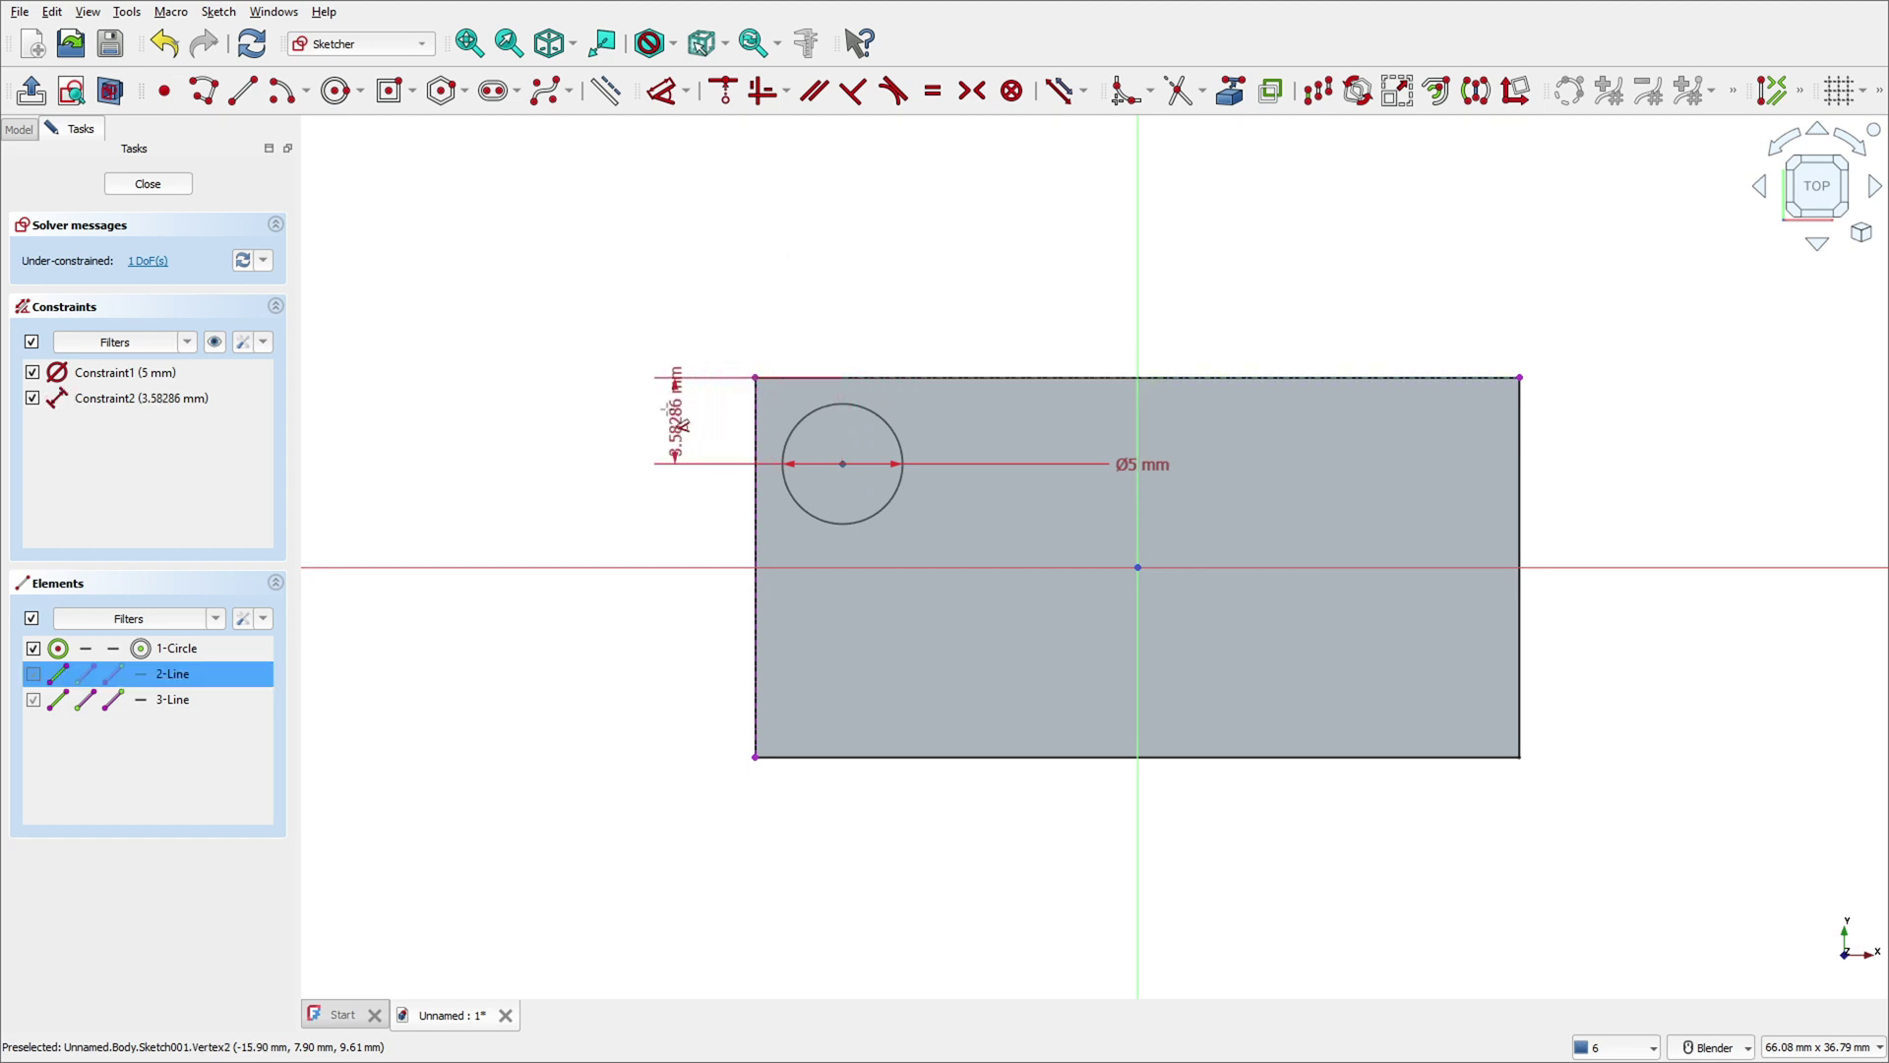
click(619, 424)
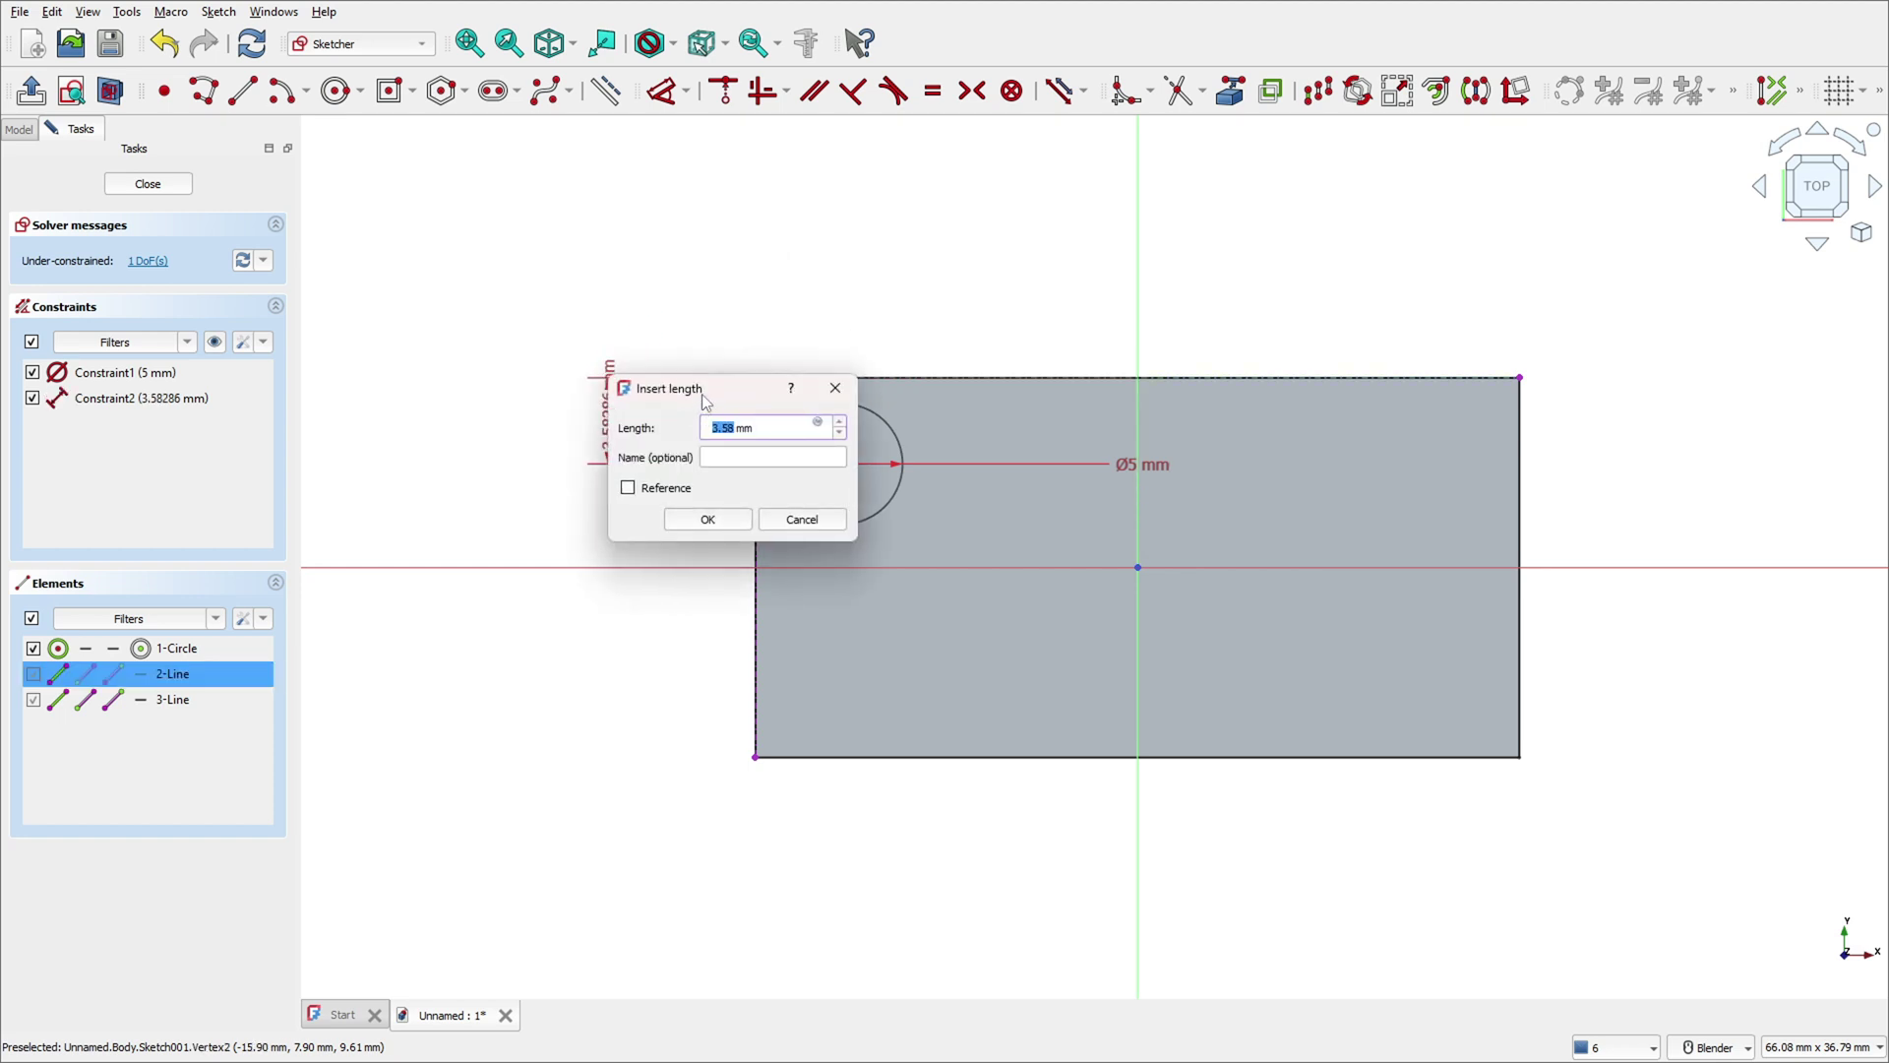
text(3.9)
key(Return)
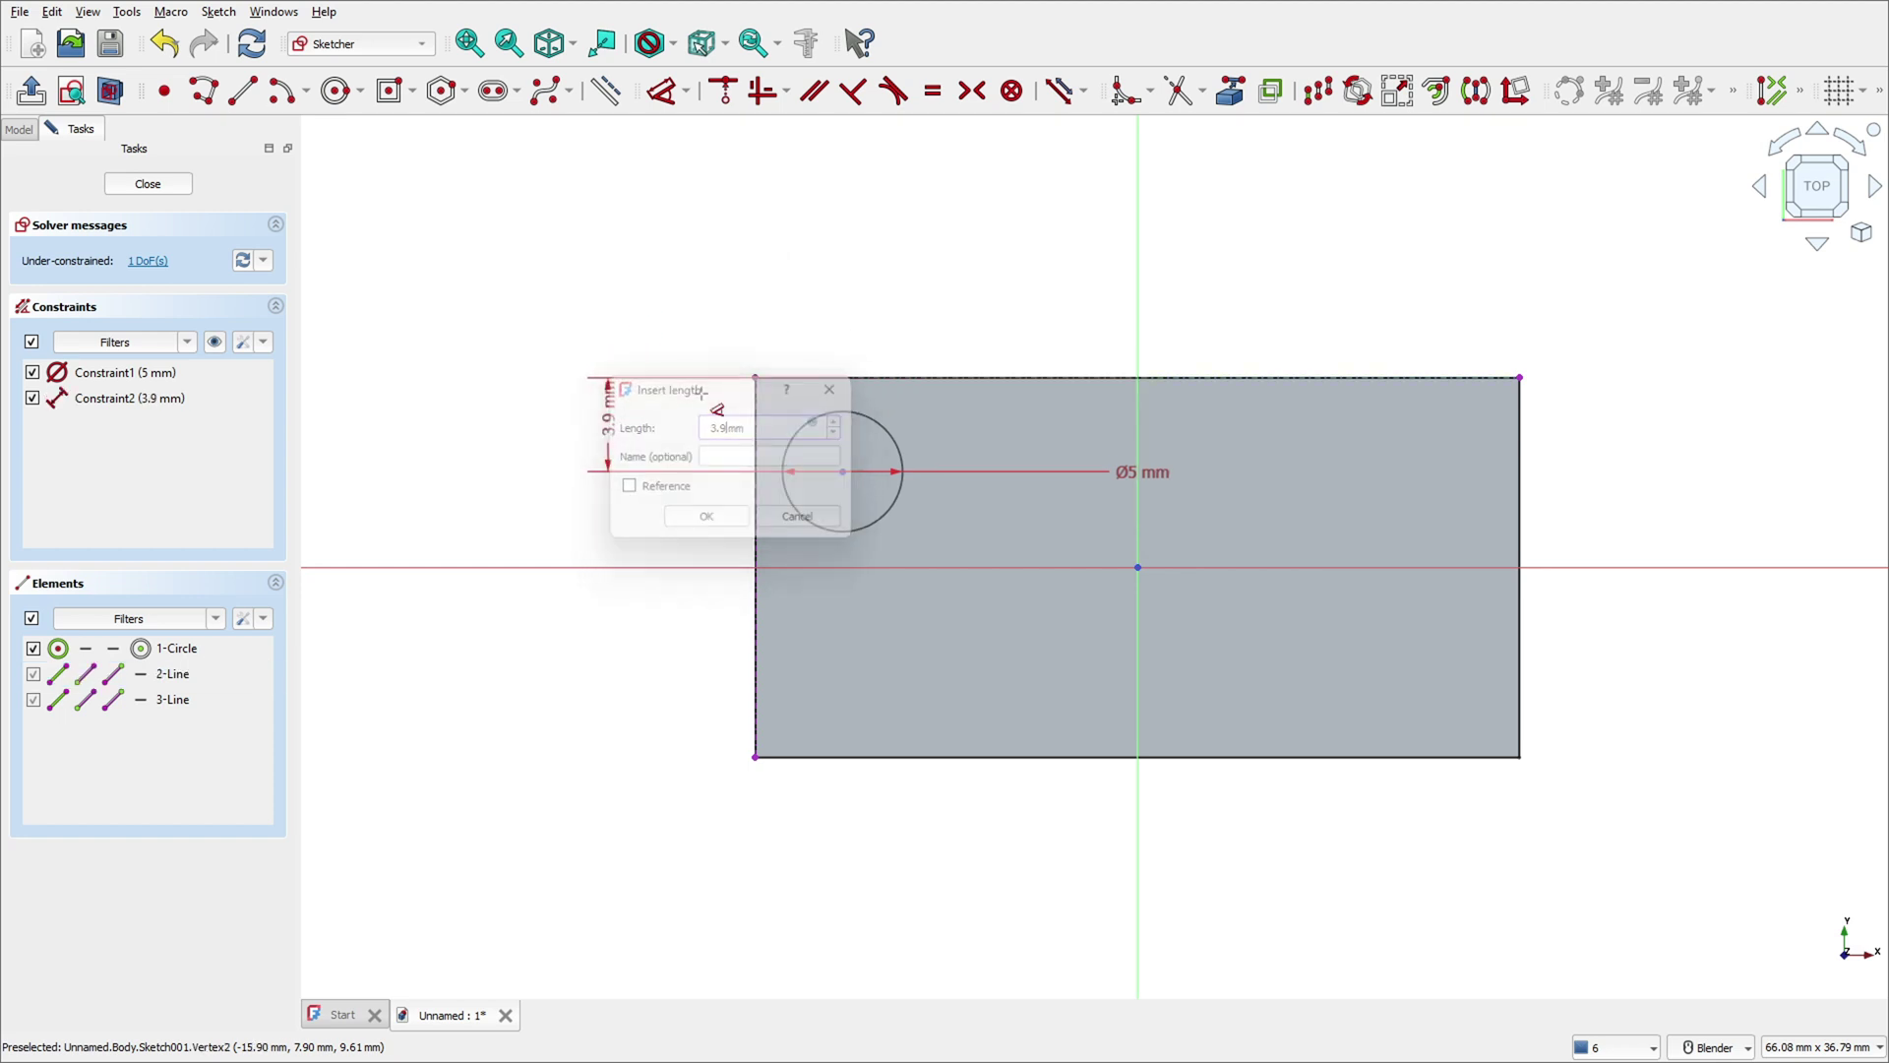
click(843, 473)
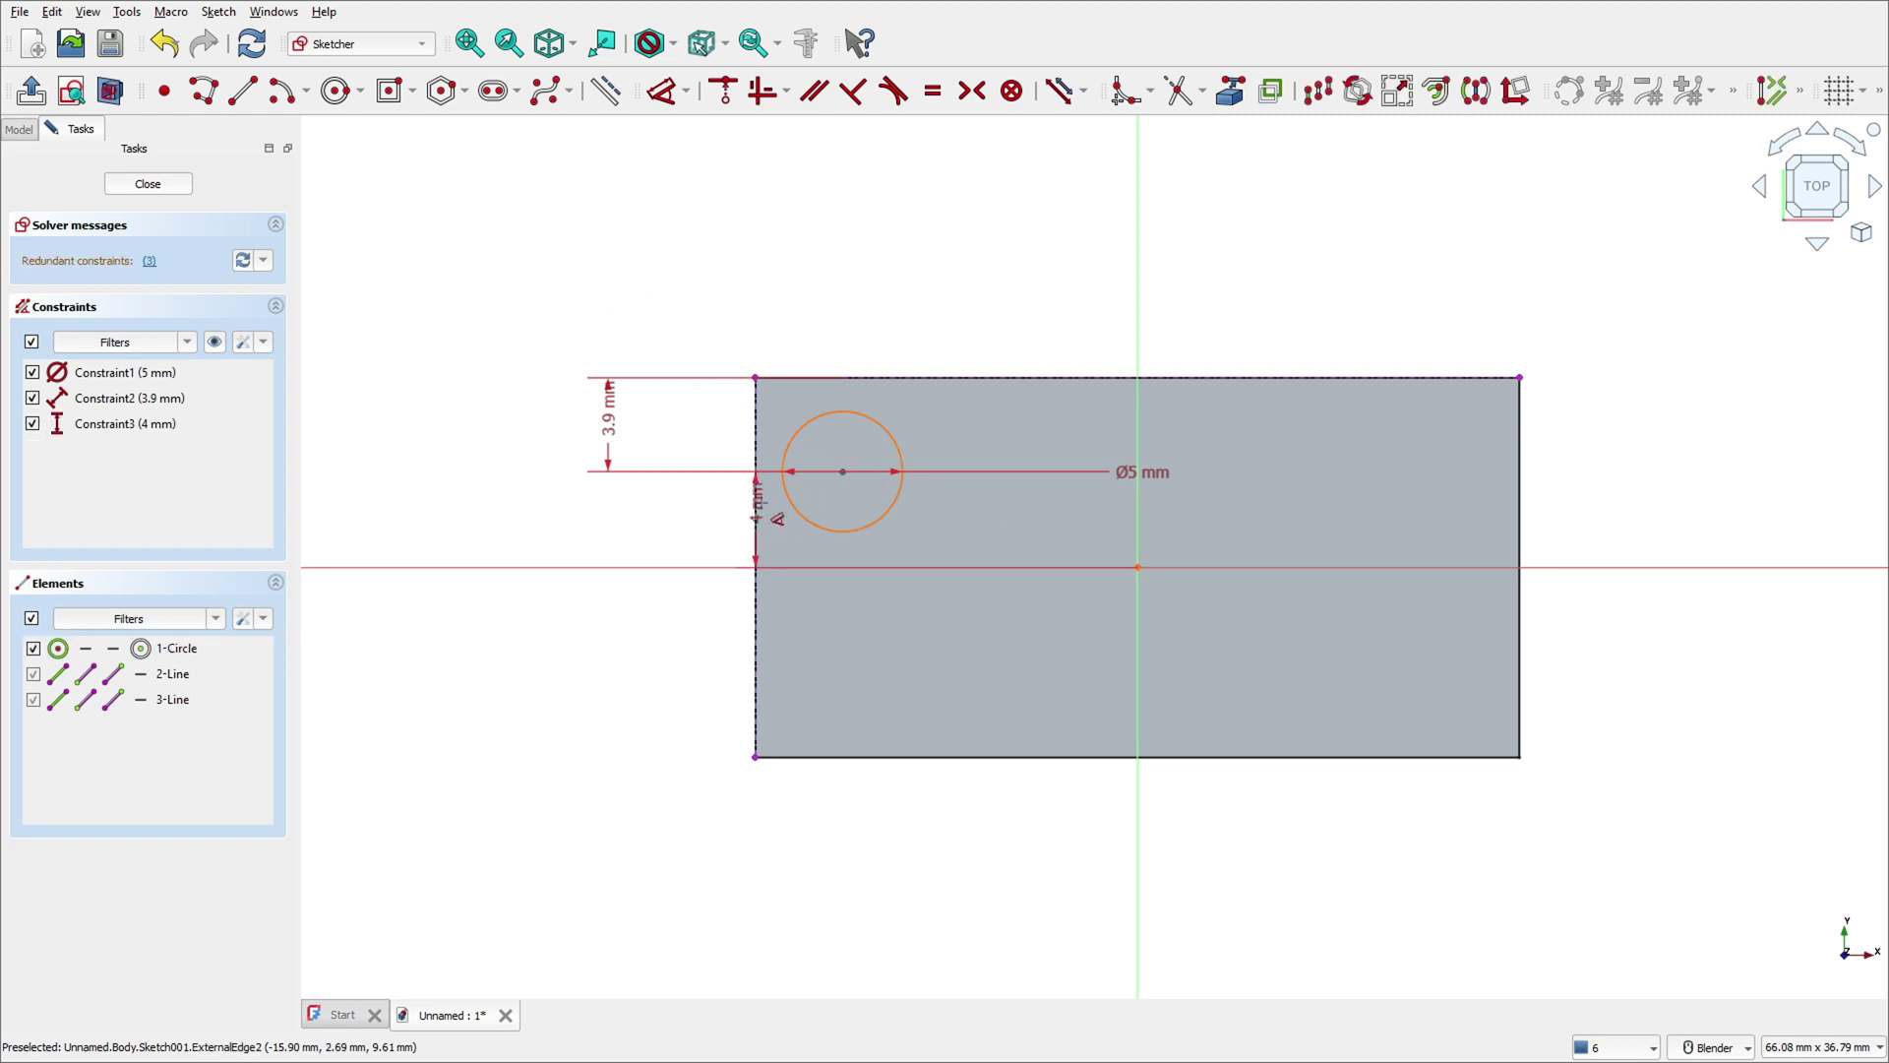
click(755, 514)
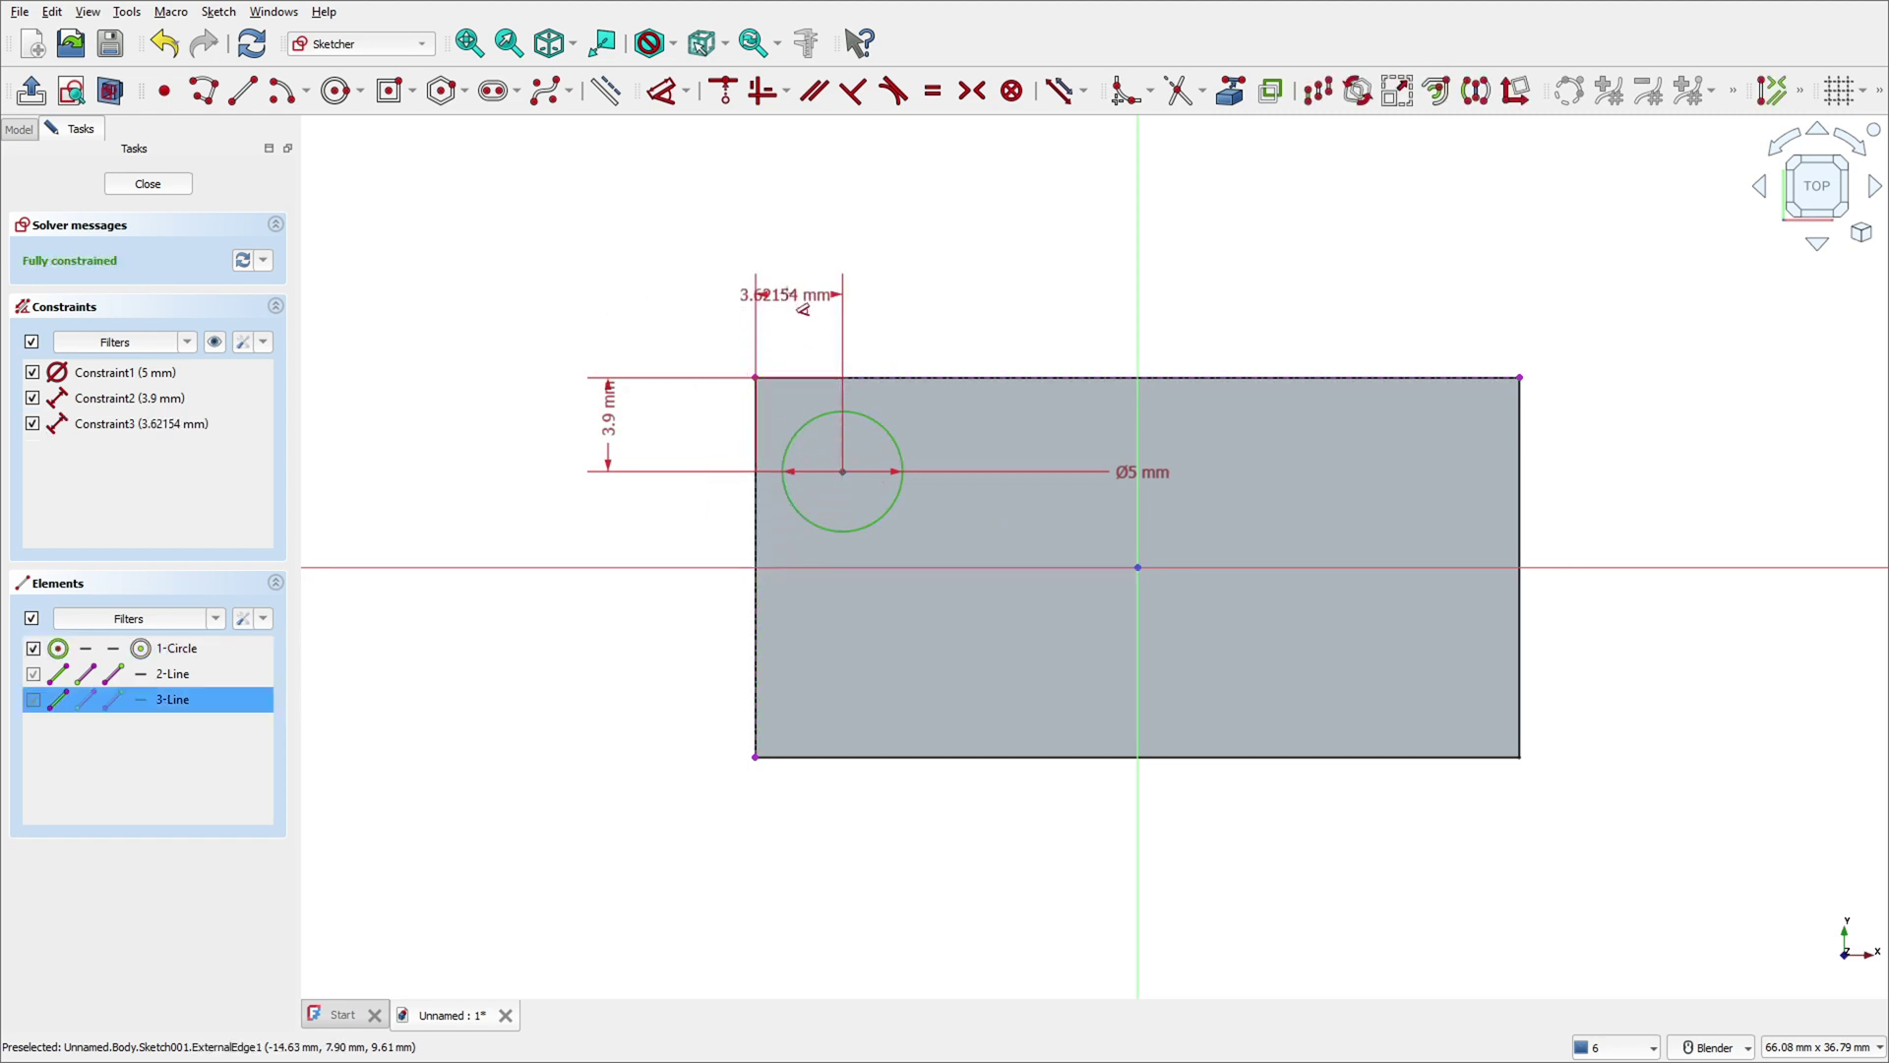
click(802, 291)
text(3.9)
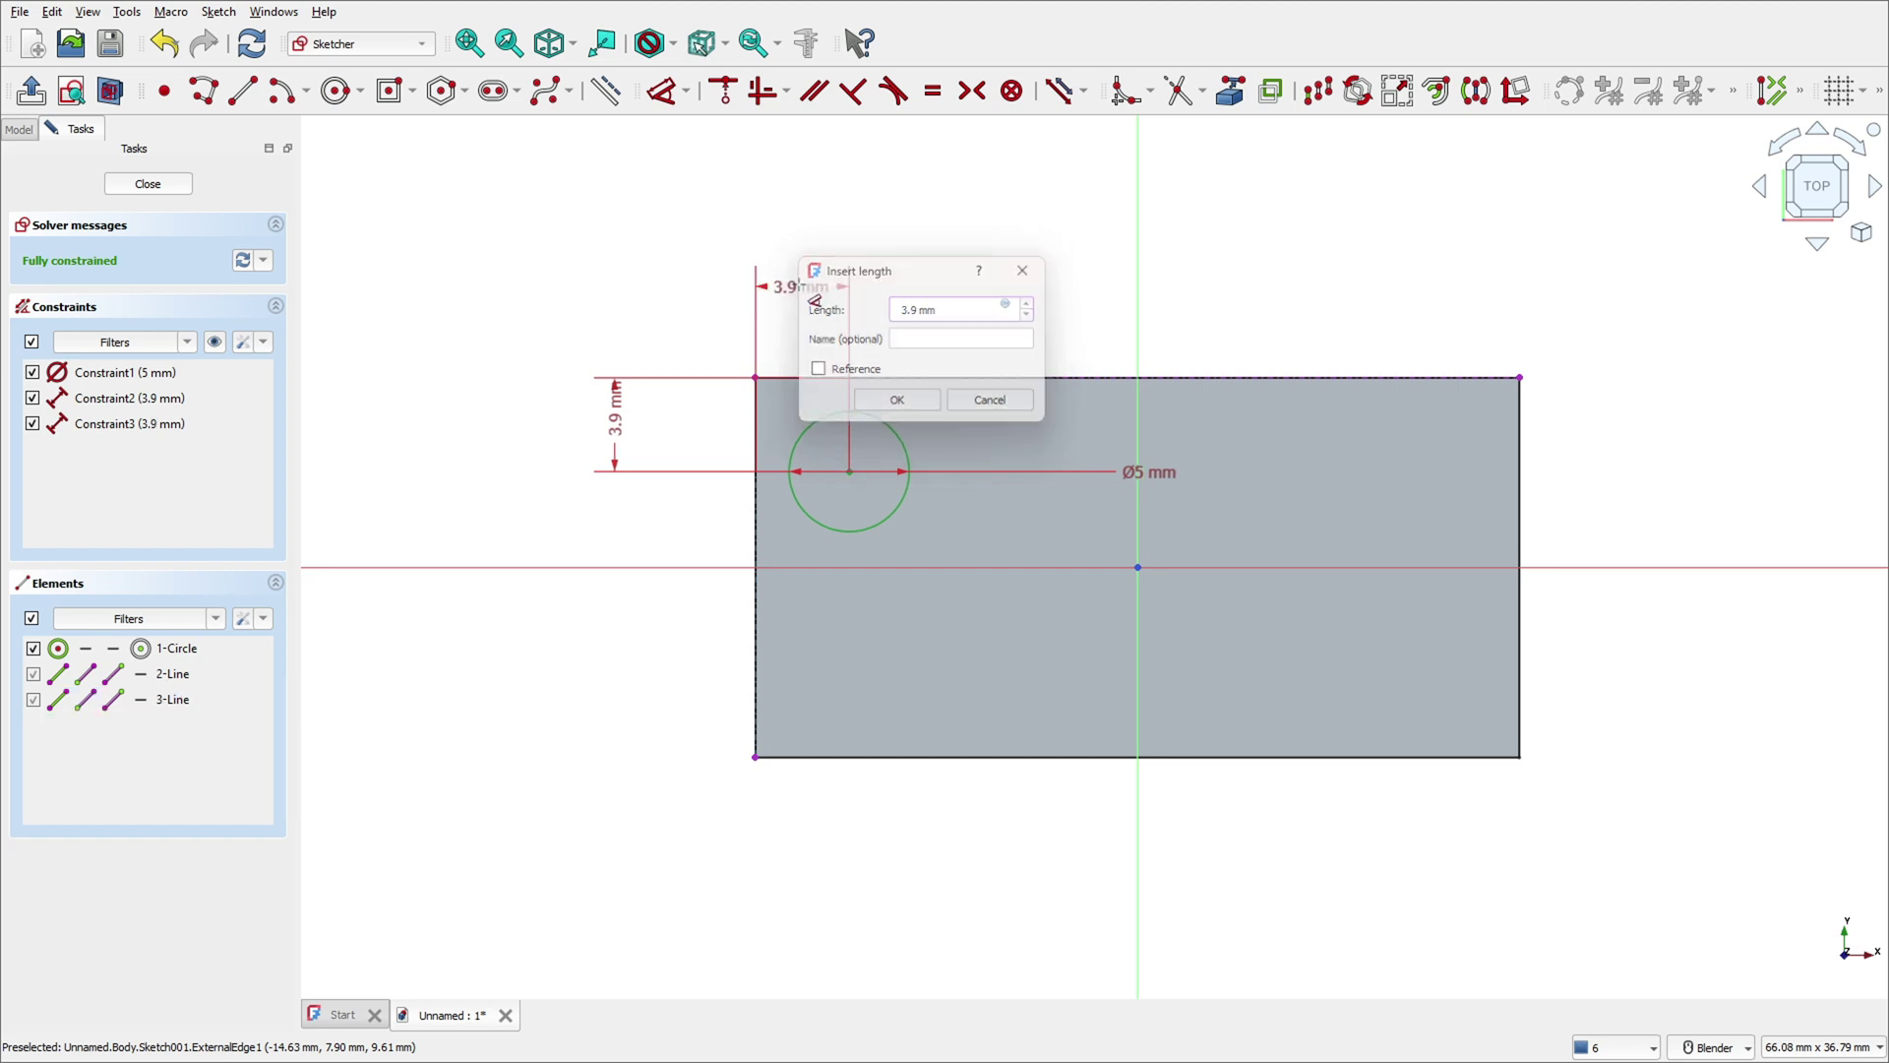
key(Return)
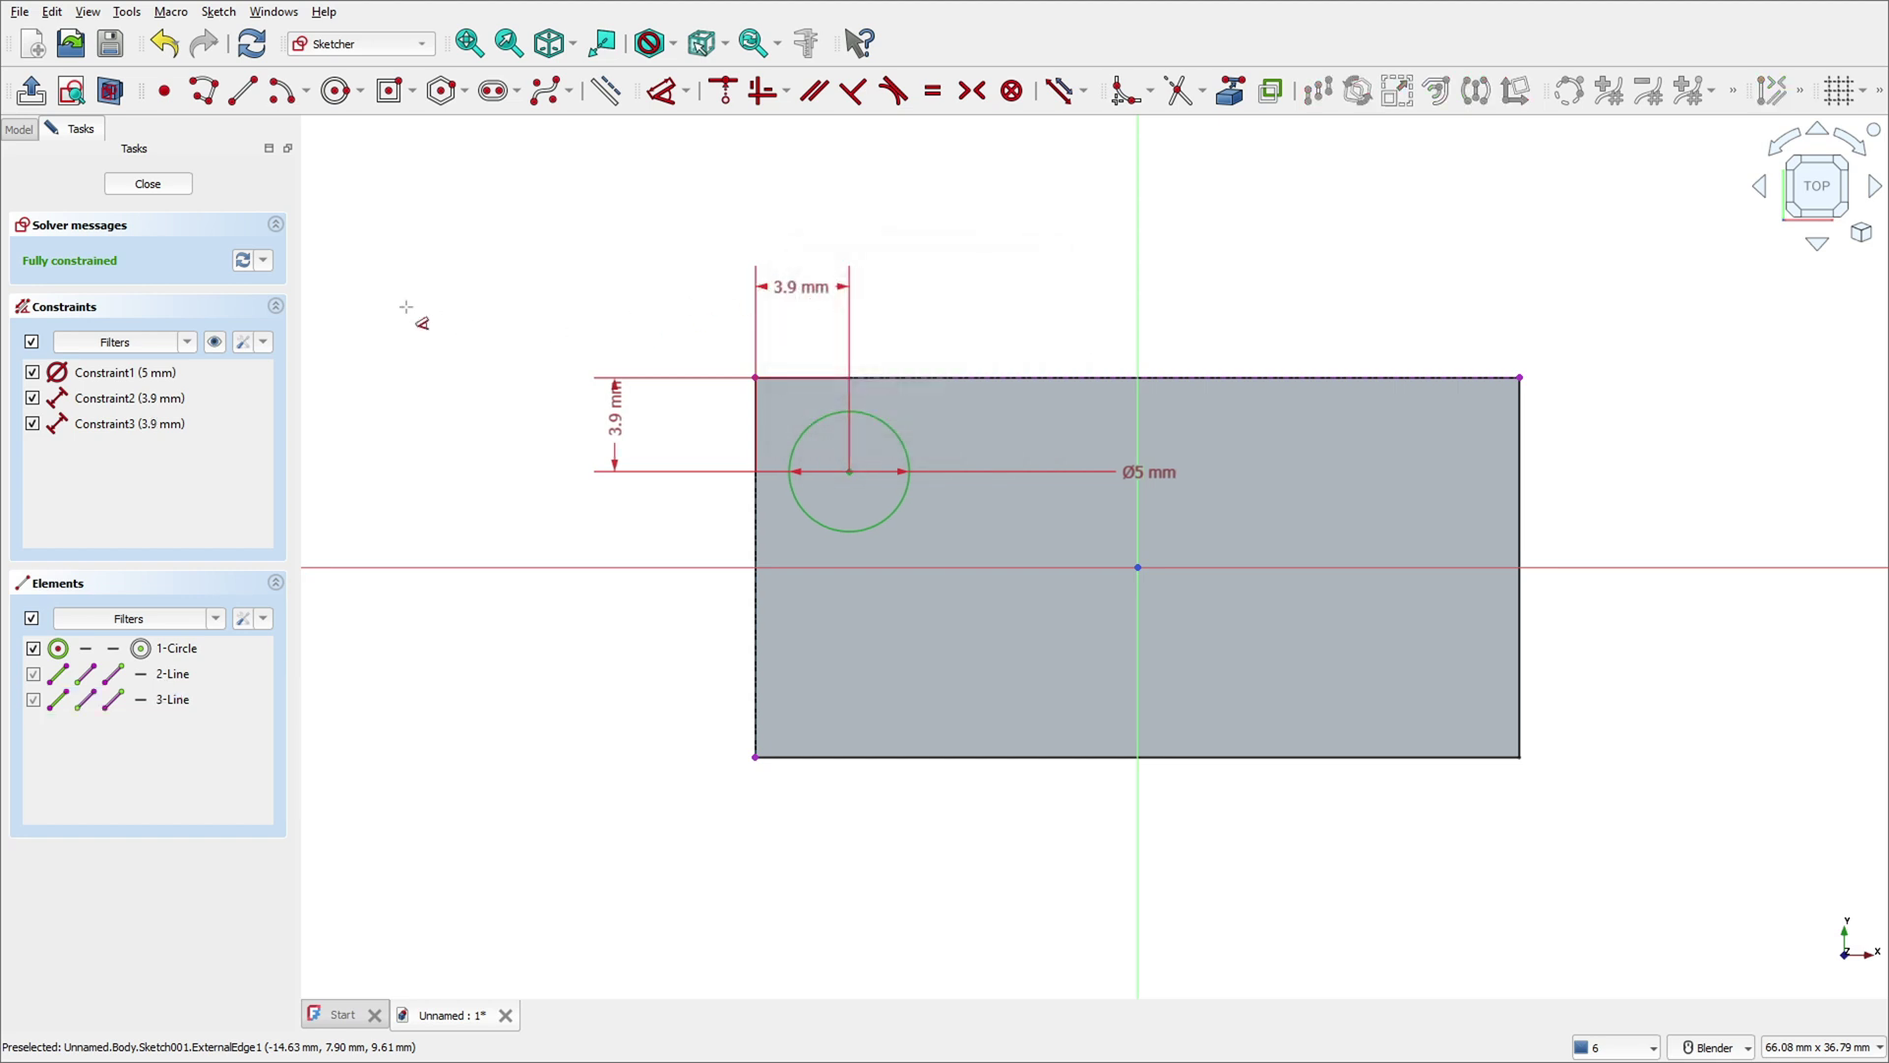
click(147, 184)
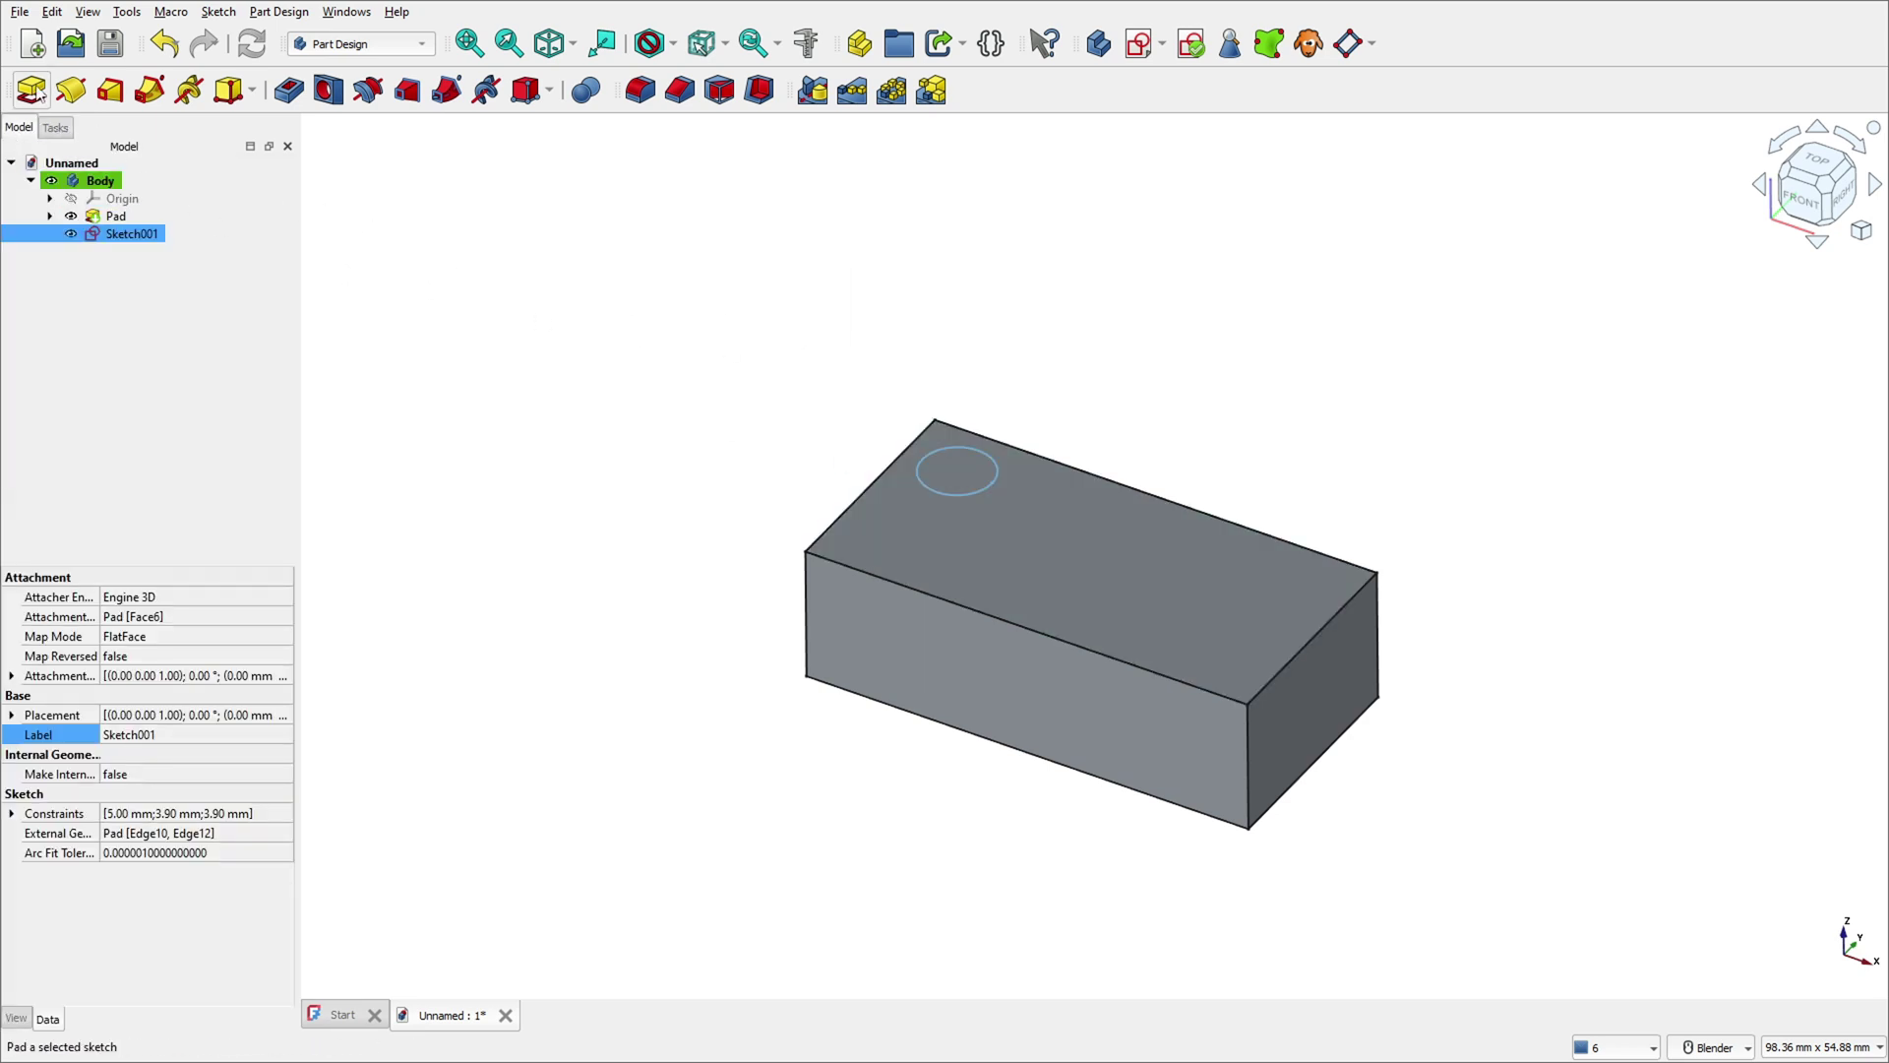
Pad the circle sketch 1.7 mm into a stud and return to the isometric view.
click(32, 92)
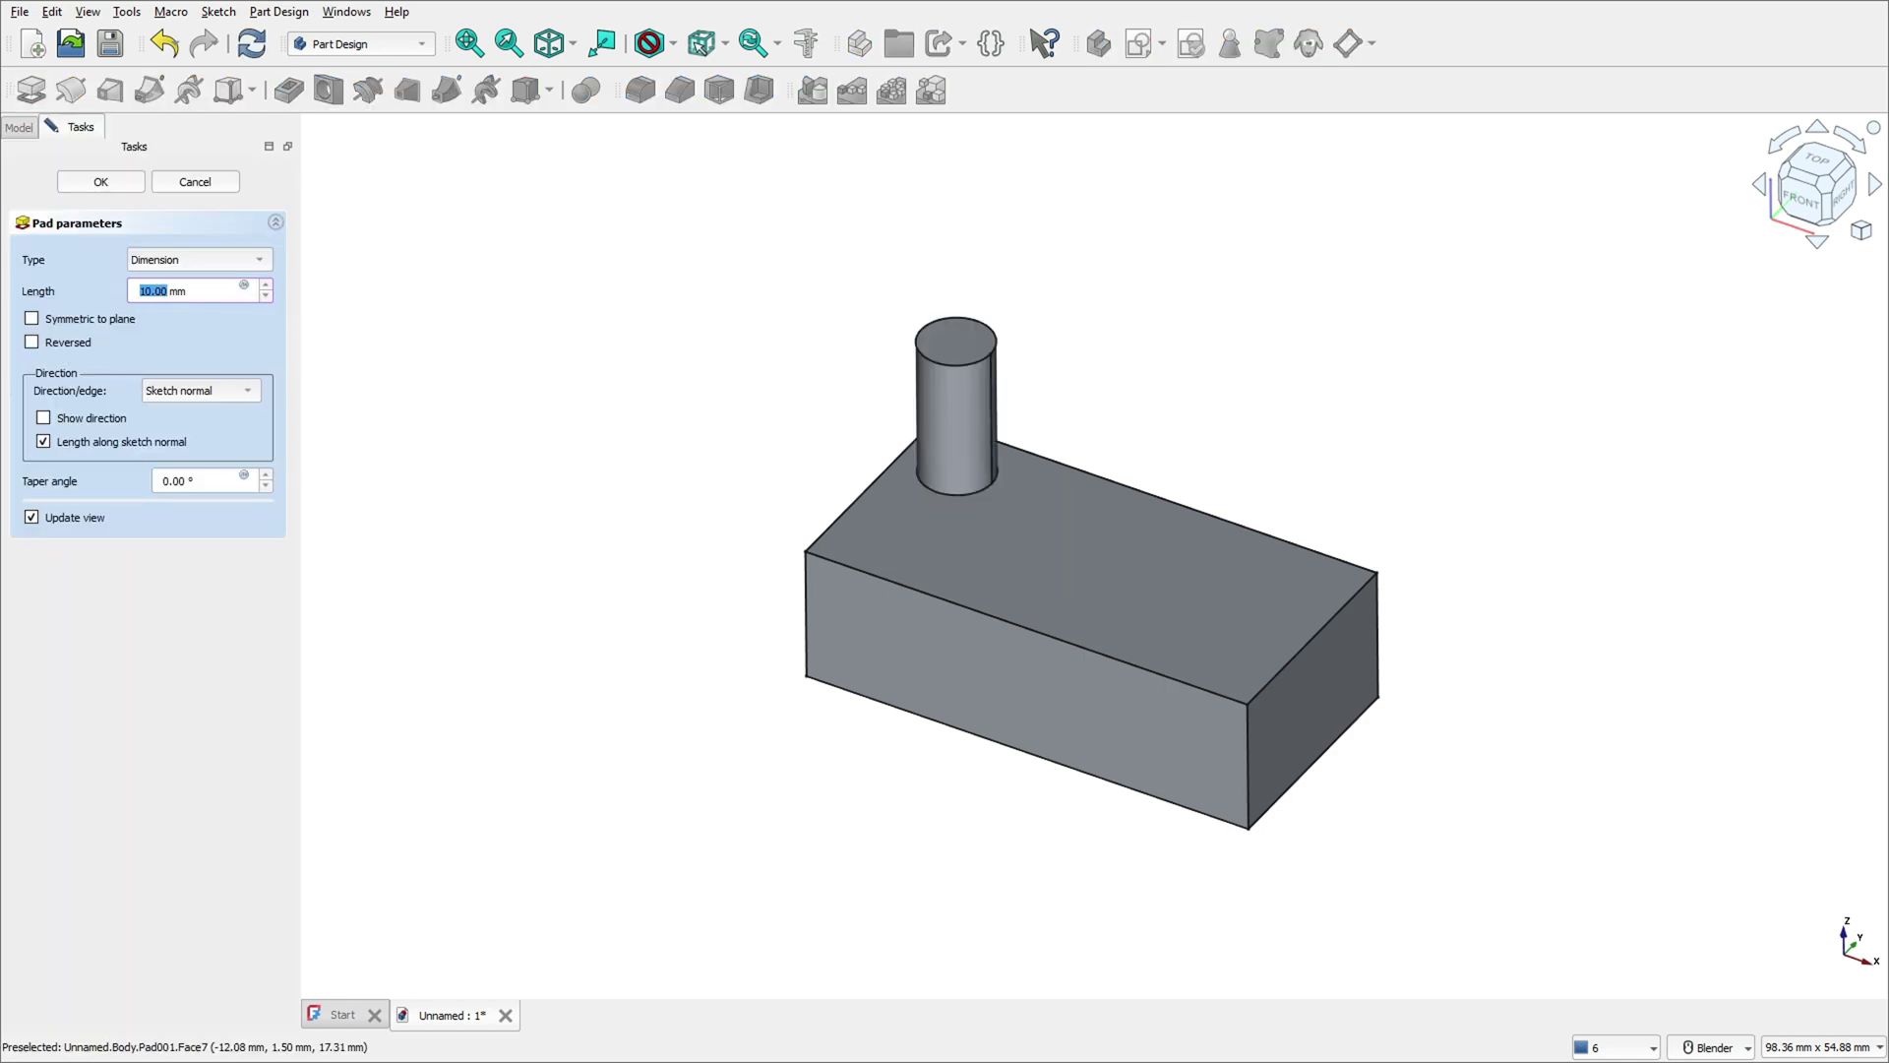
click(206, 329)
triple_click(200, 289)
text(1.7)
click(110, 181)
middle_drag(1205, 459, 1565, 469)
key(0)
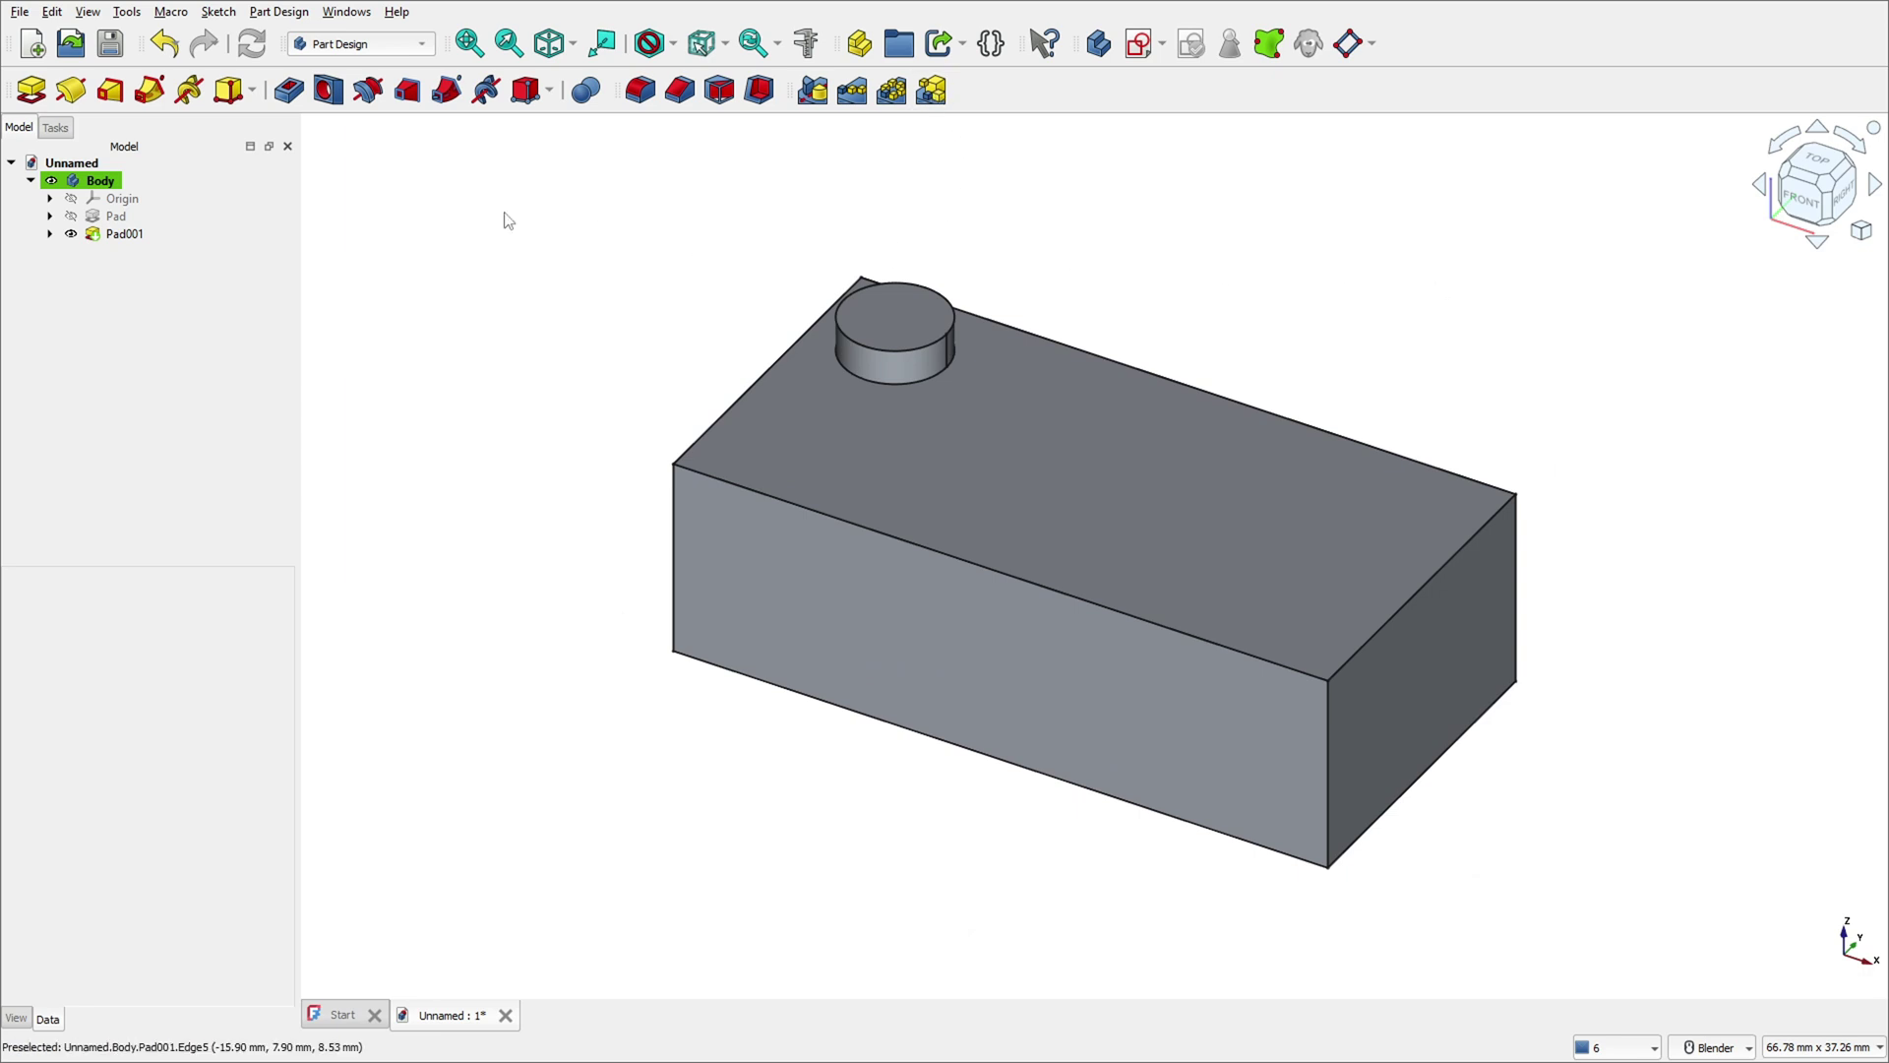
Give Pad001 a MultiTransform linear pattern with 24 mm length and 4 occurrences.
click(894, 317)
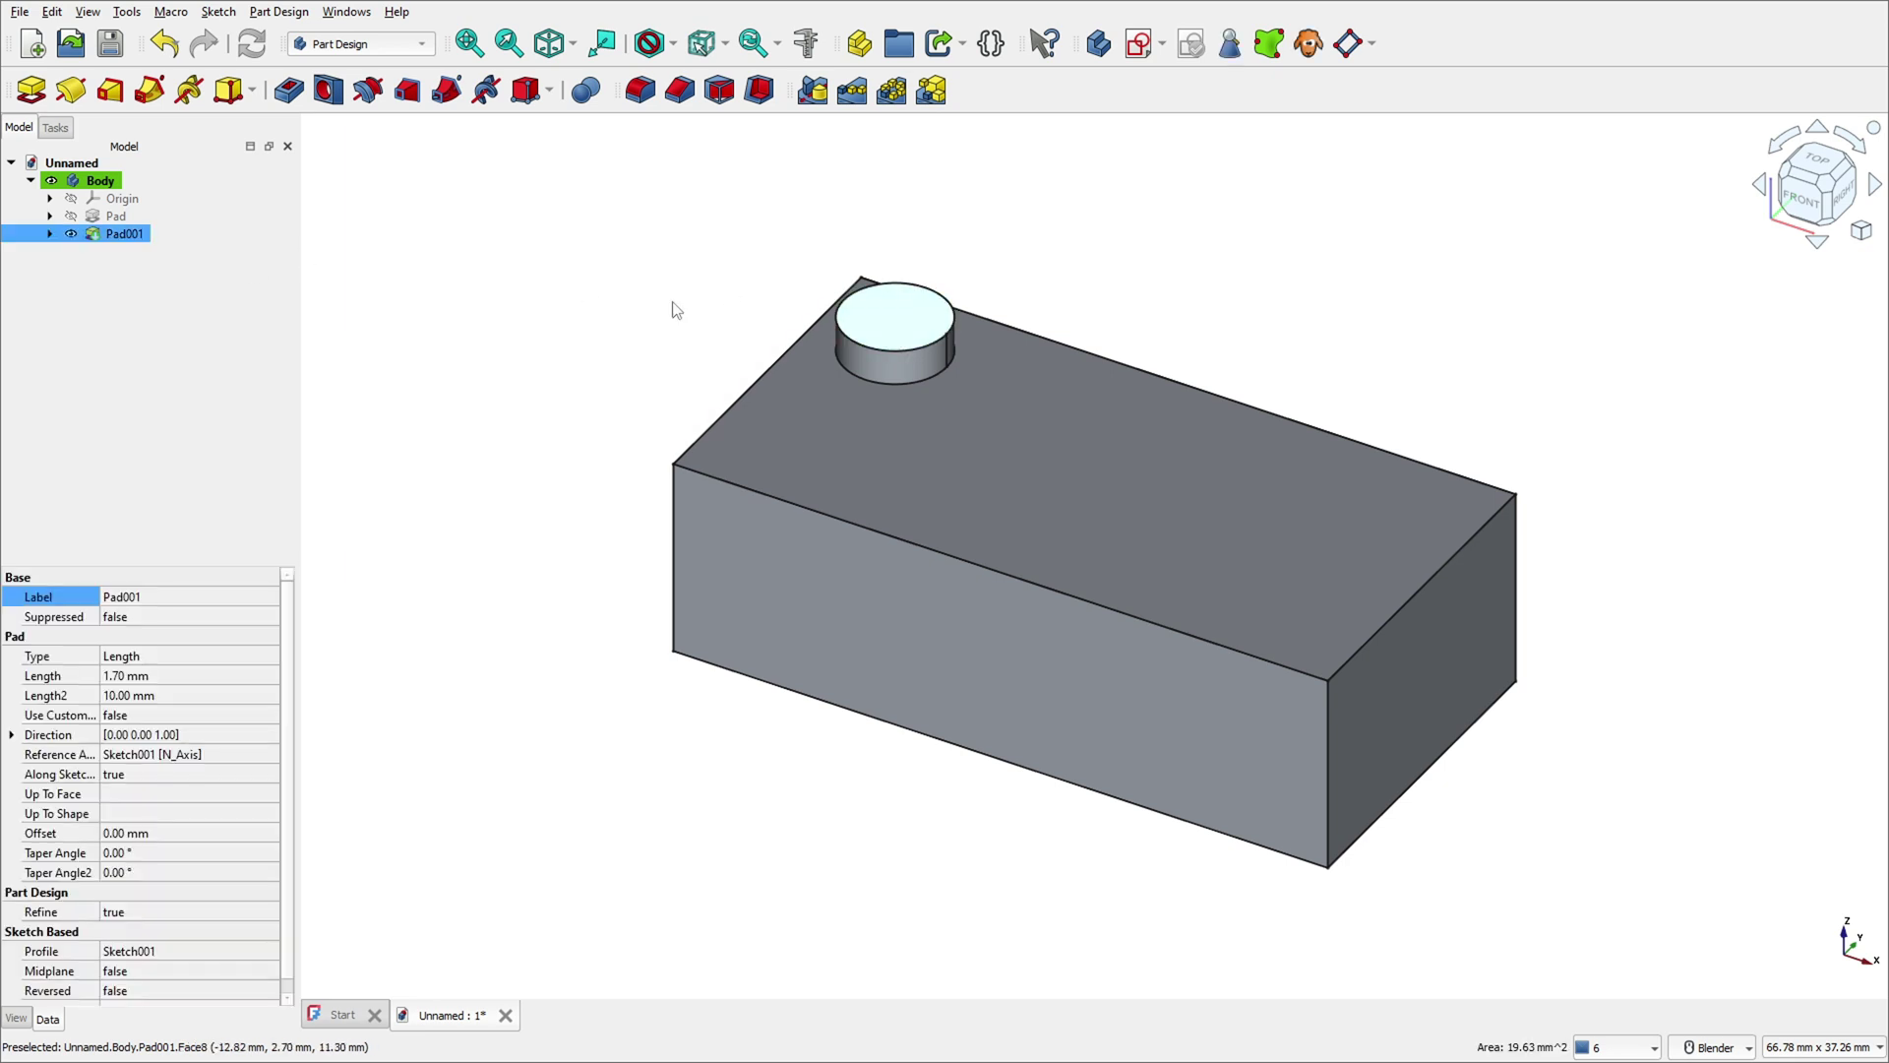
click(122, 236)
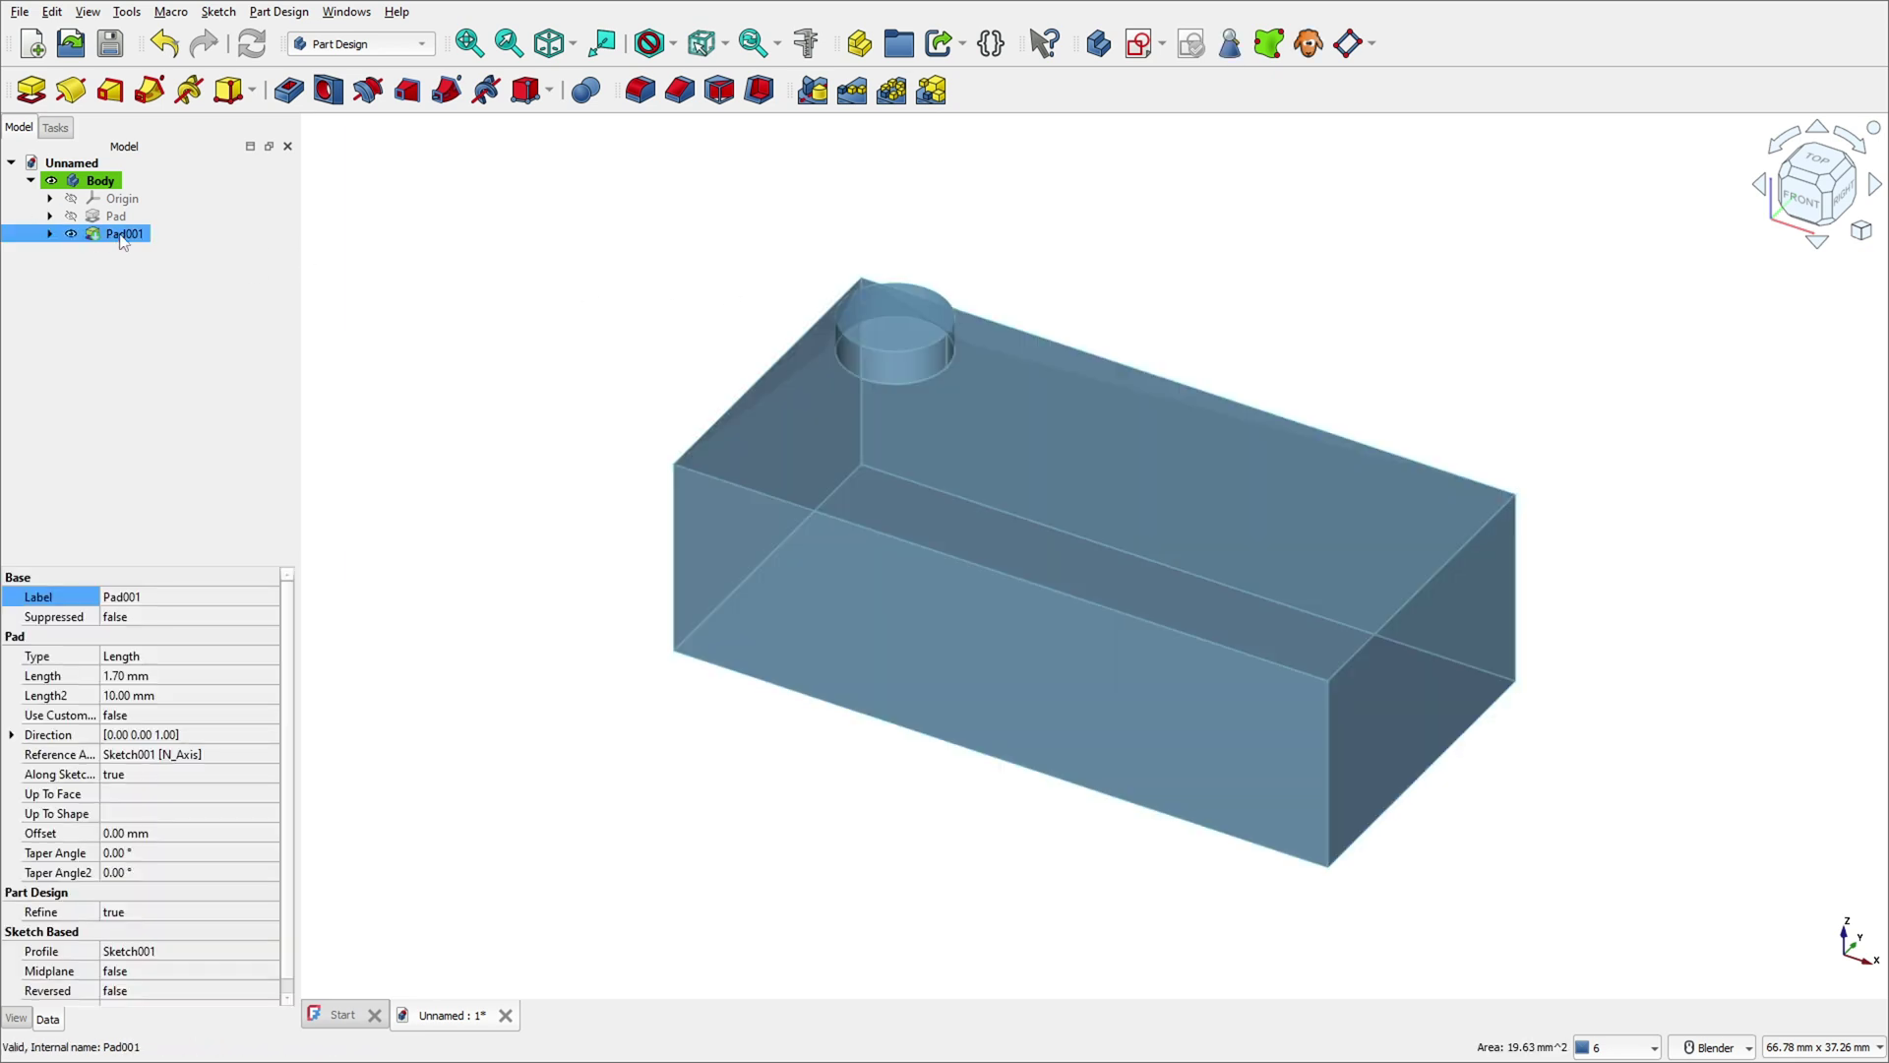
click(935, 93)
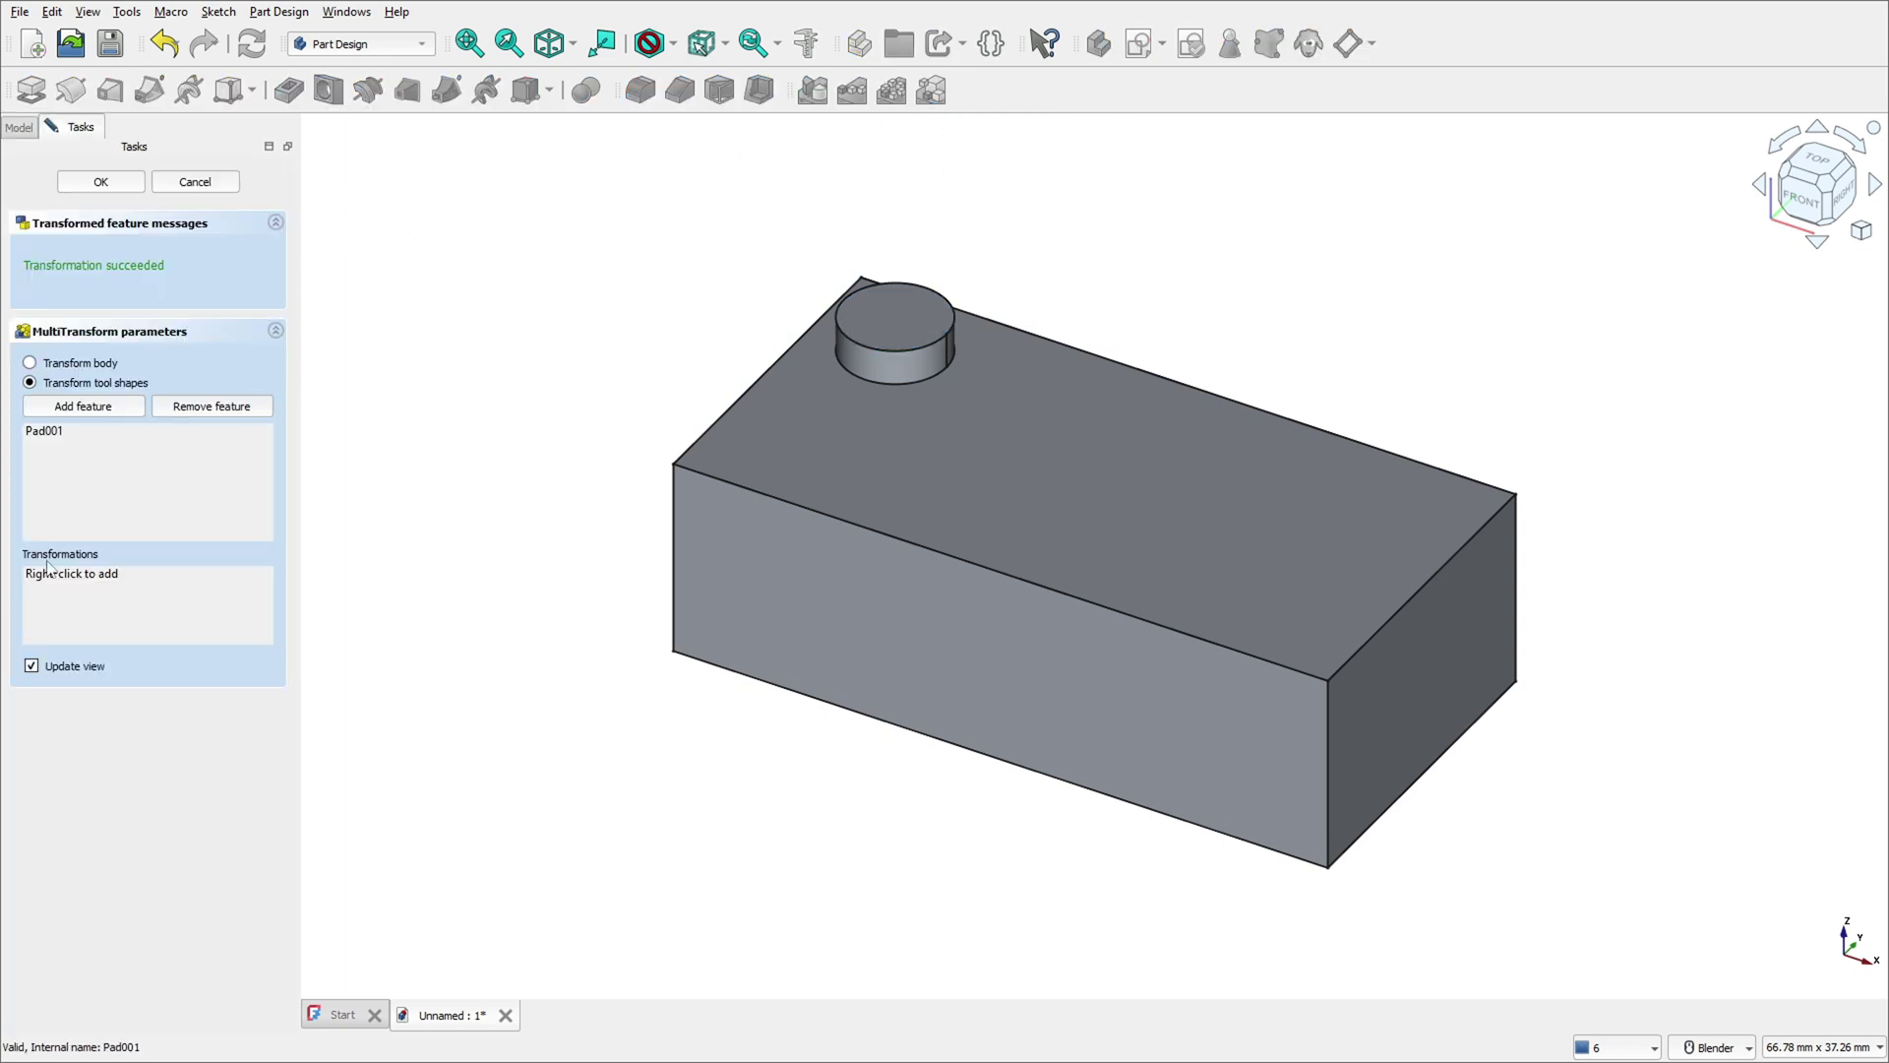
right_click(73, 593)
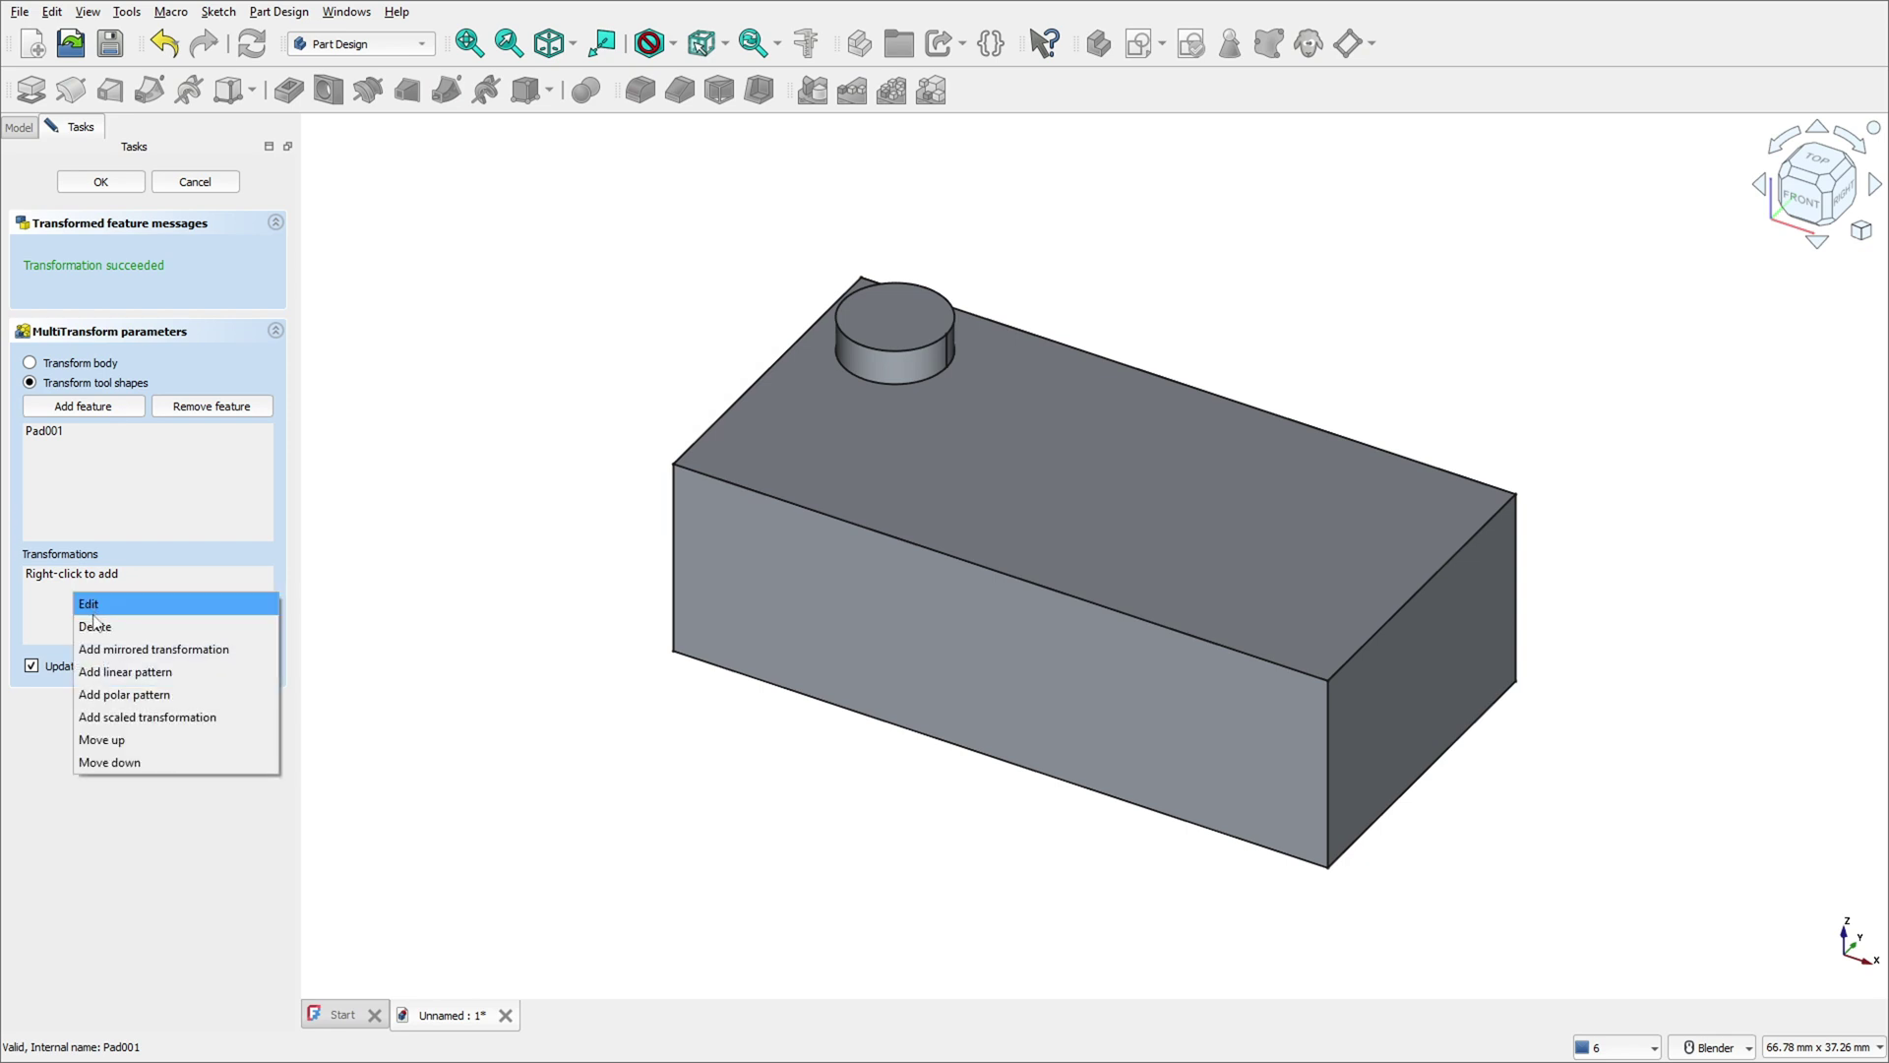
click(148, 671)
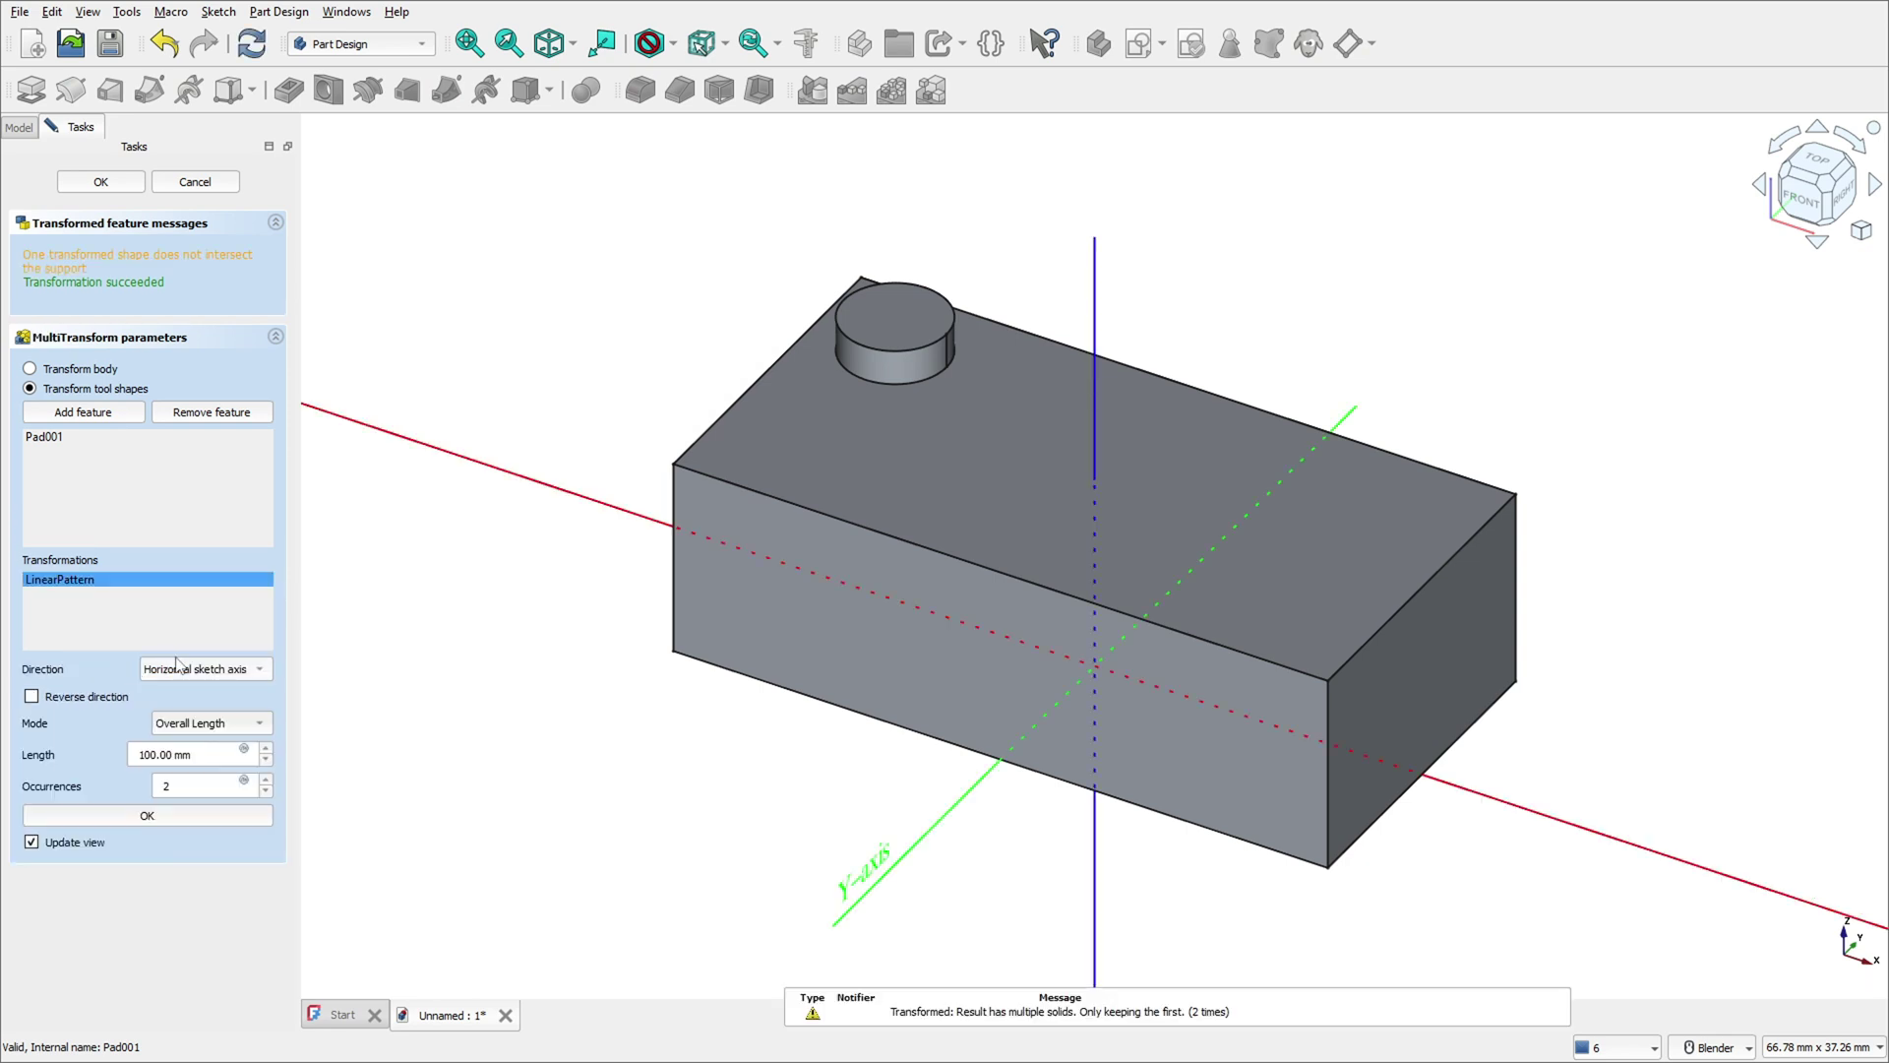
triple_click(207, 755)
text(24)
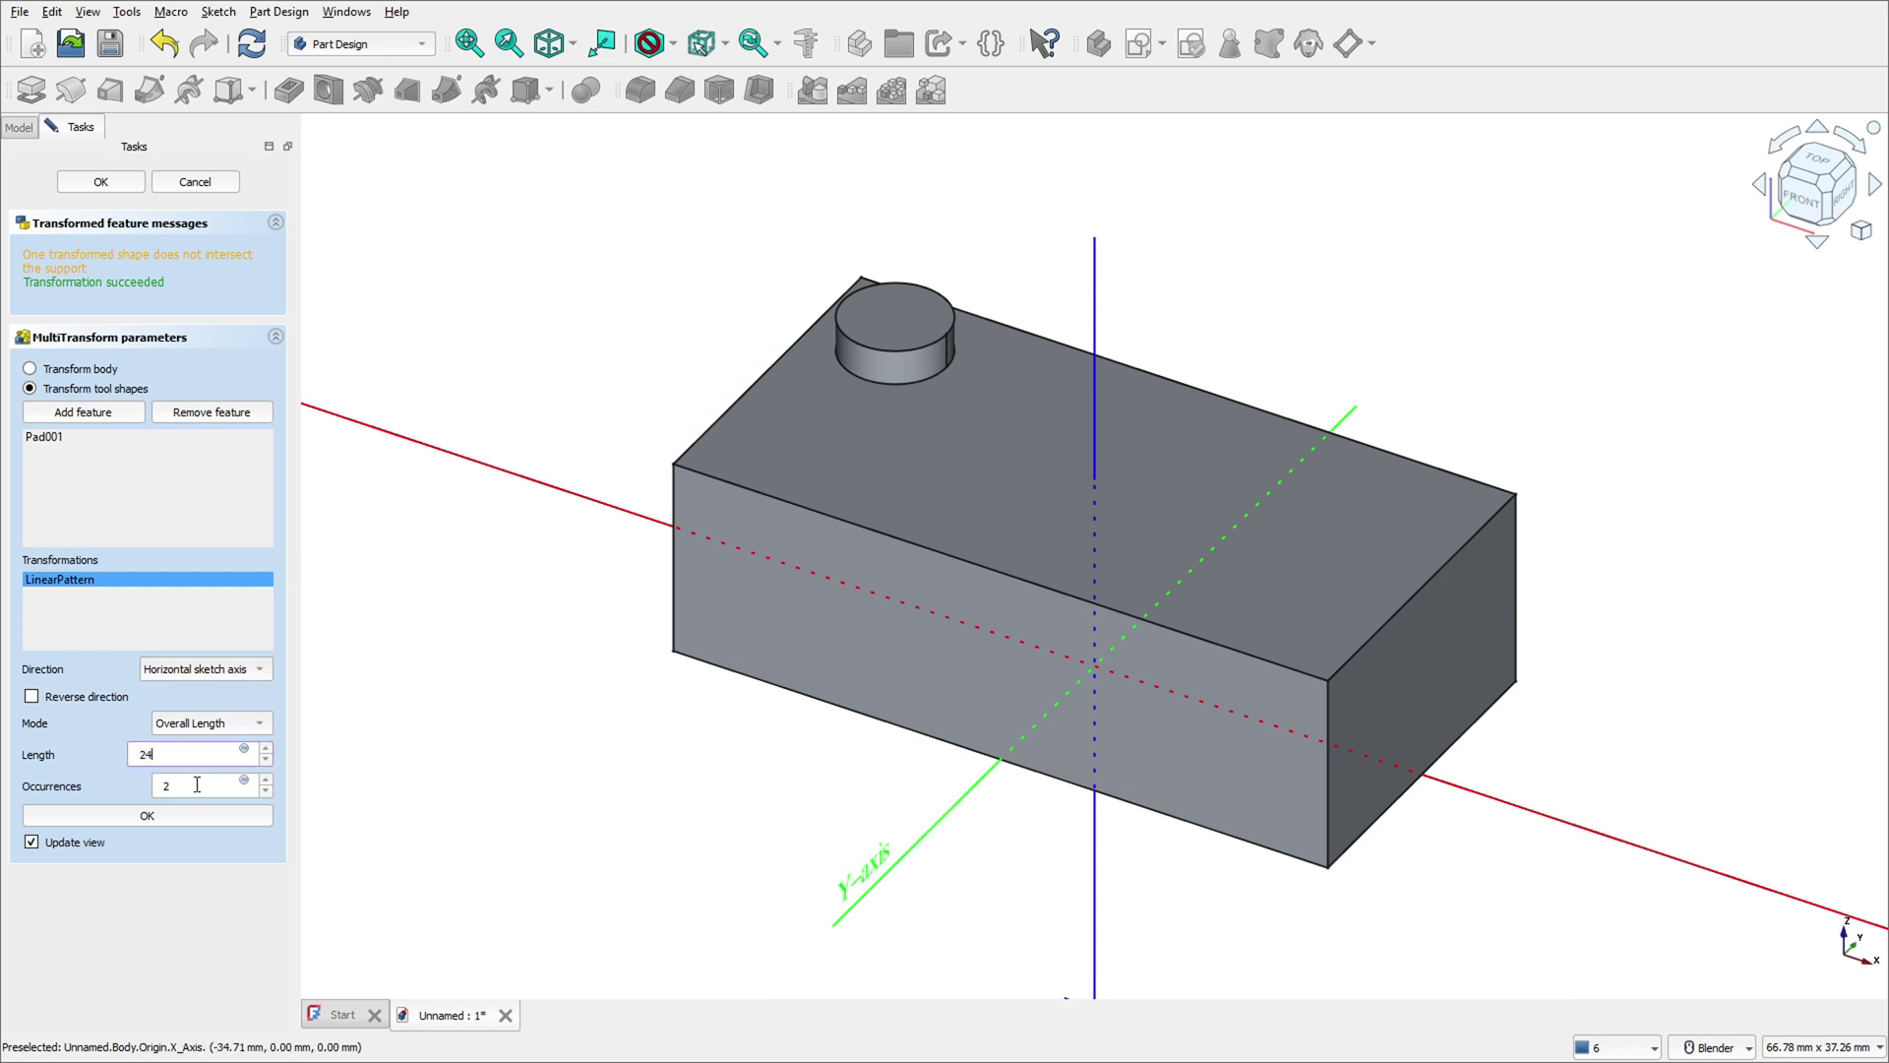
click(203, 784)
text(4)
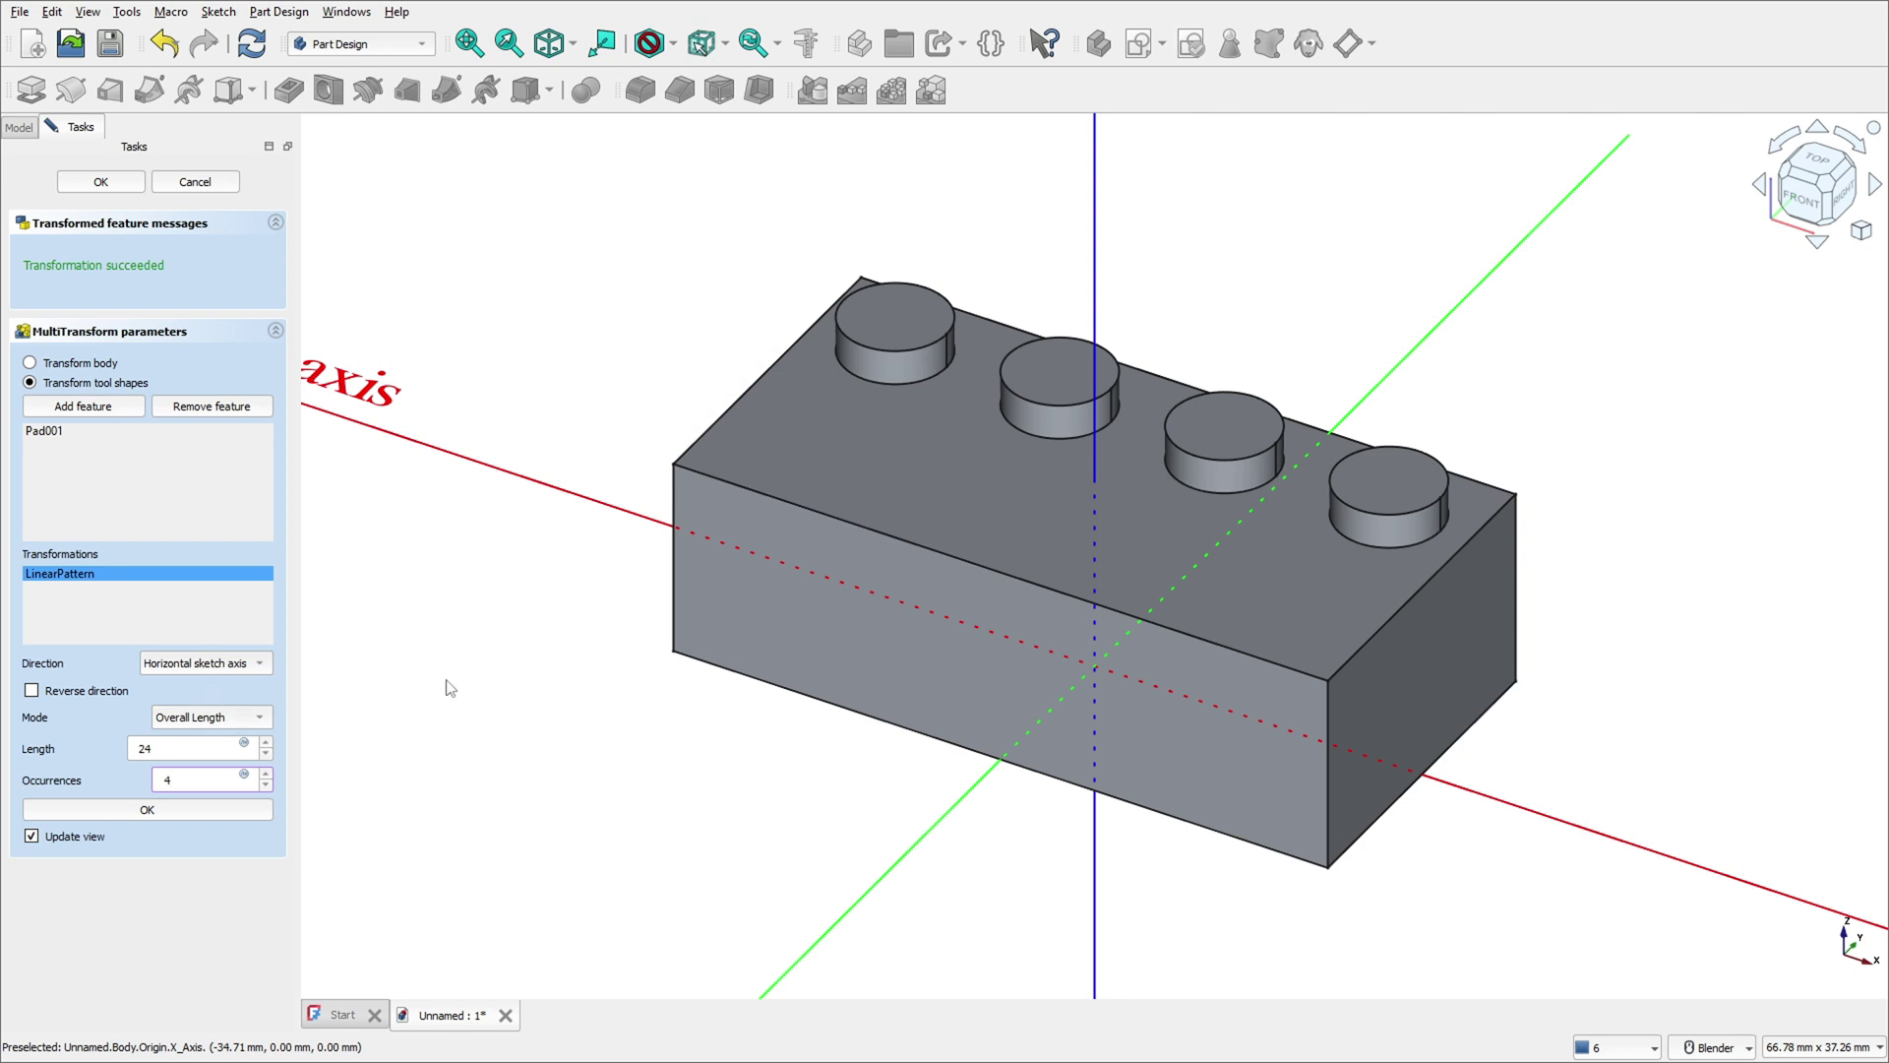
Add a second linear pattern of 8 mm, 2 occurrences along reversed base Y axis, and confirm.
right_click(105, 620)
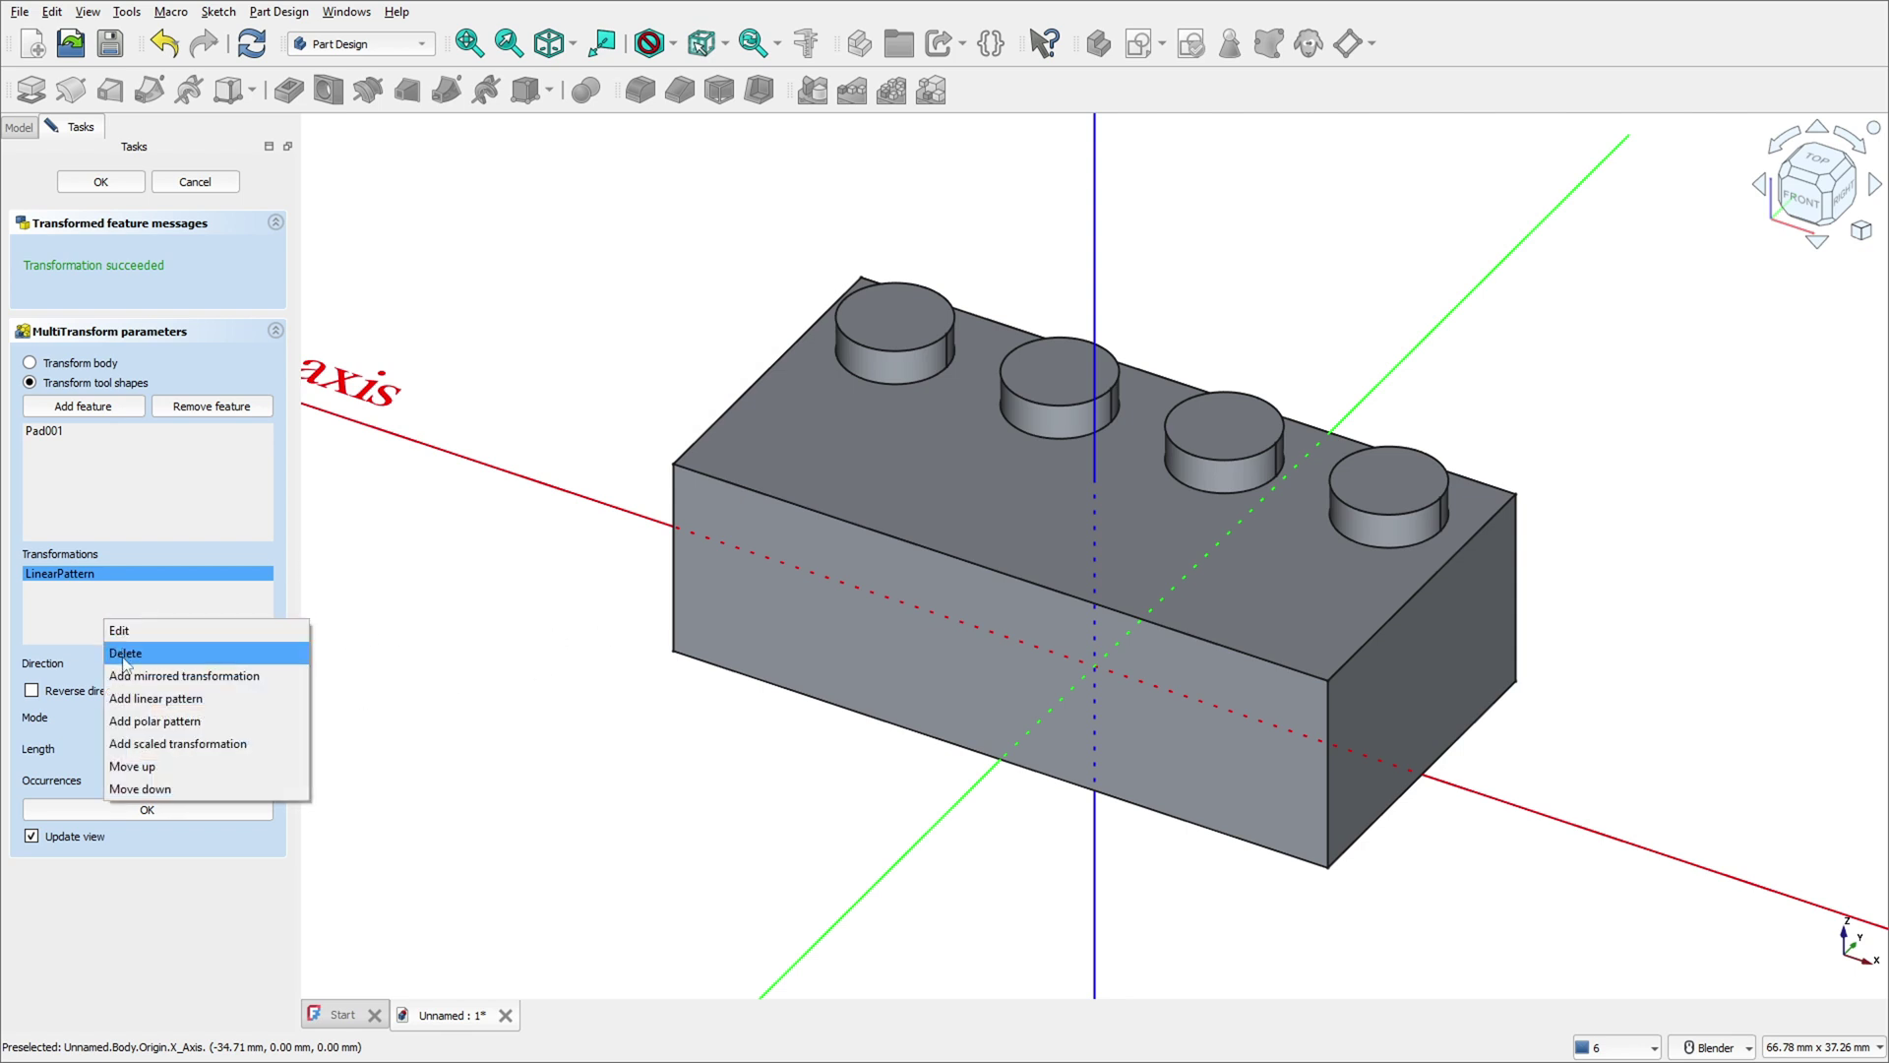
click(138, 698)
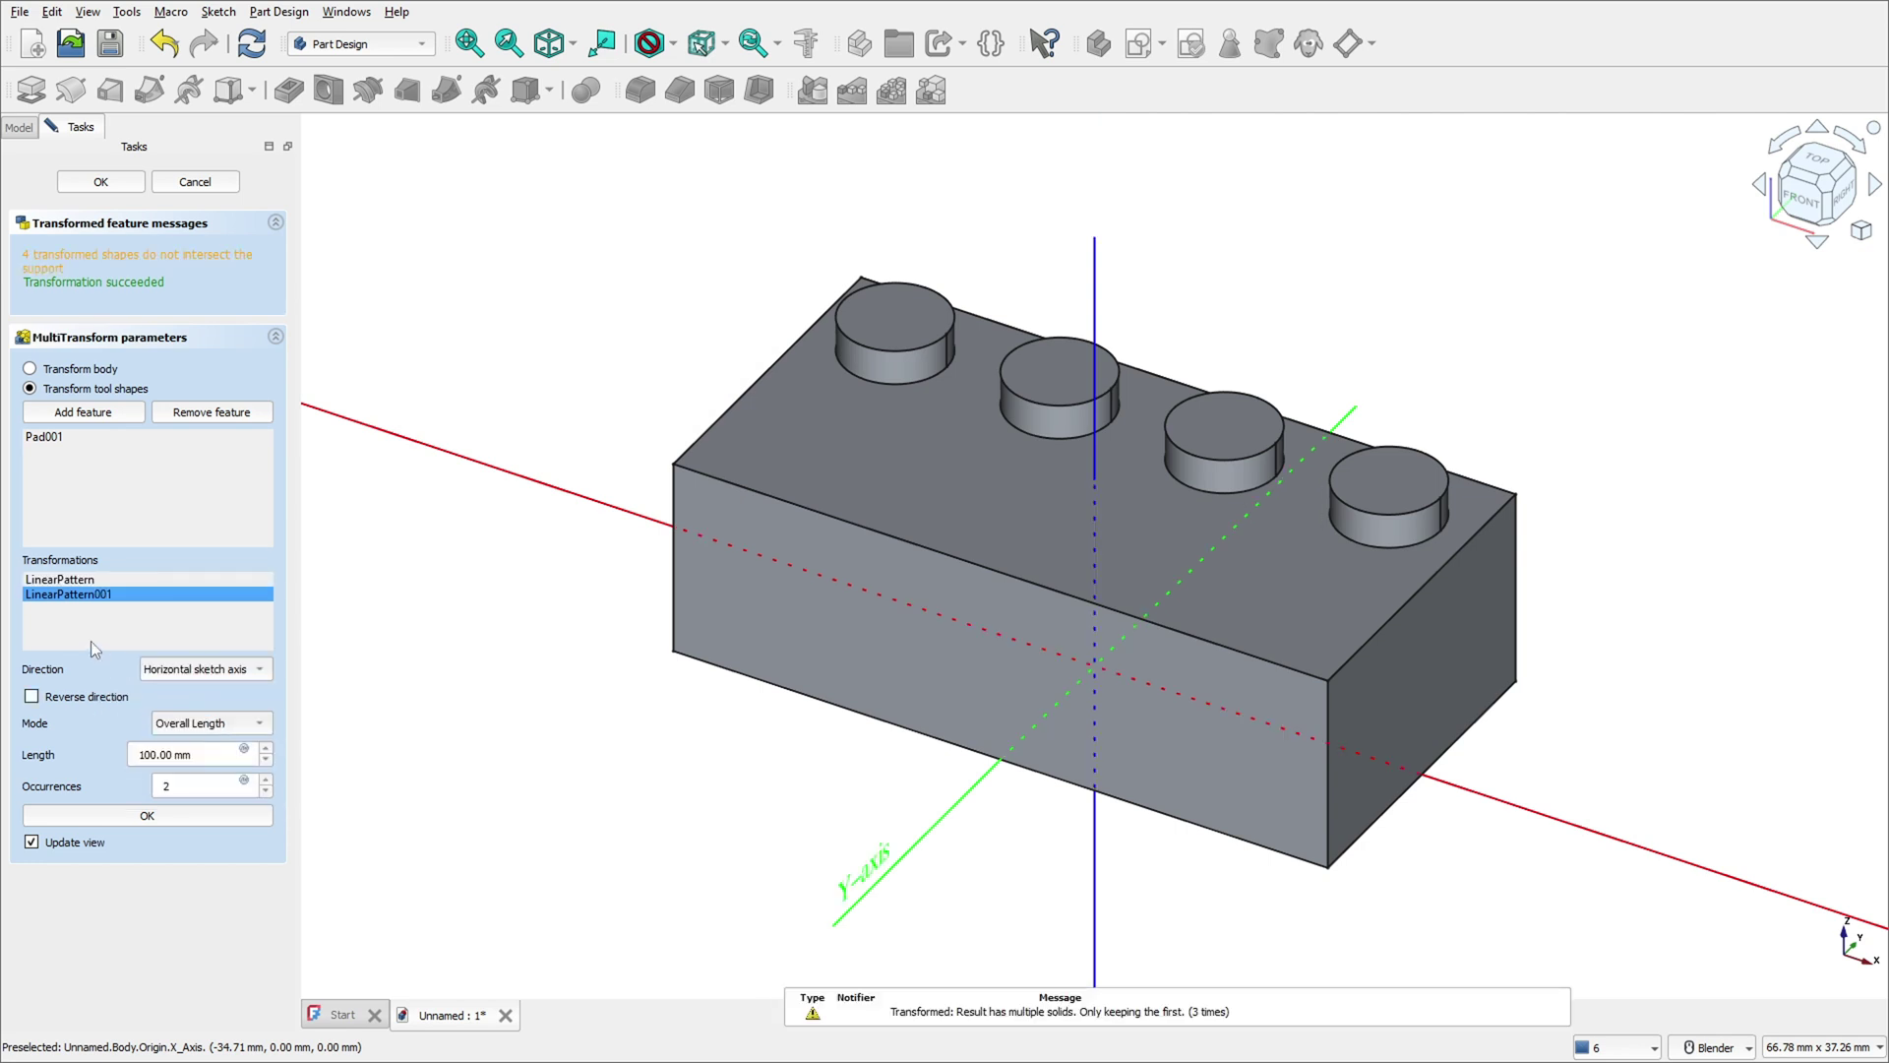
drag(228, 757, 89, 746)
text(8)
click(201, 784)
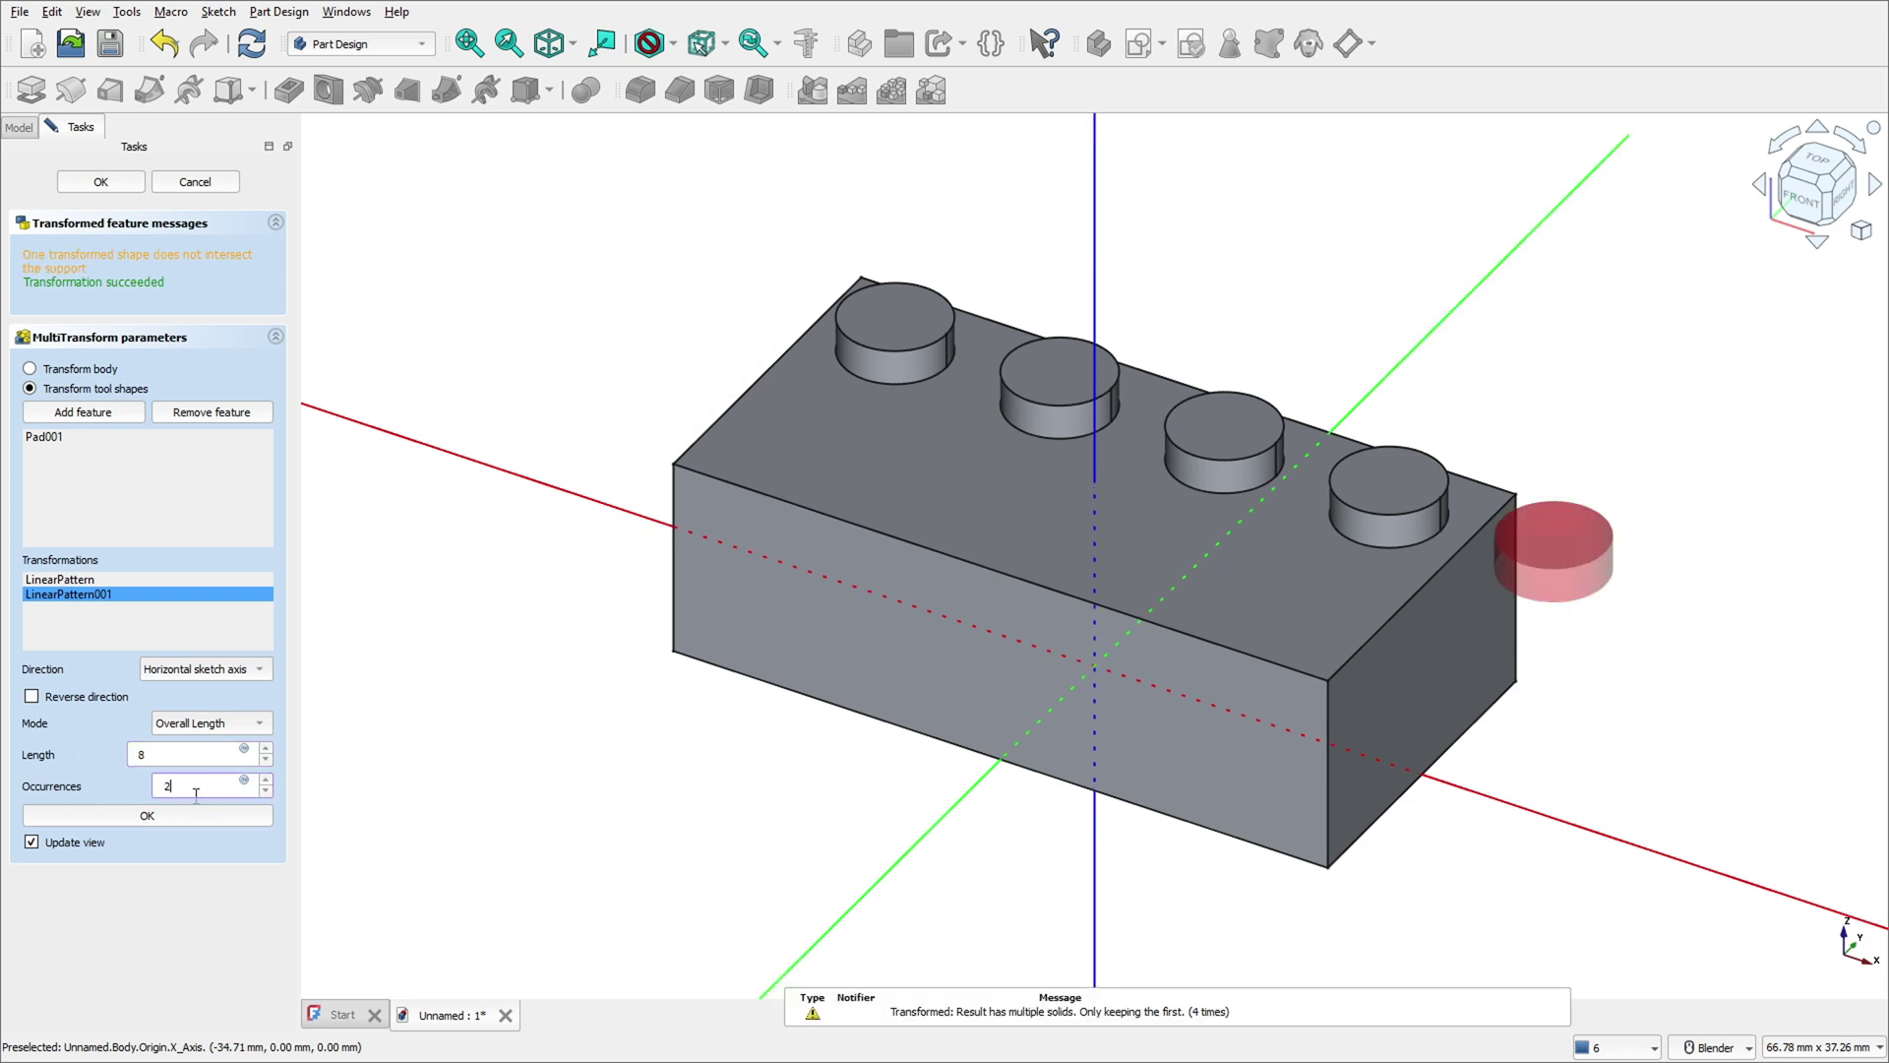
click(259, 670)
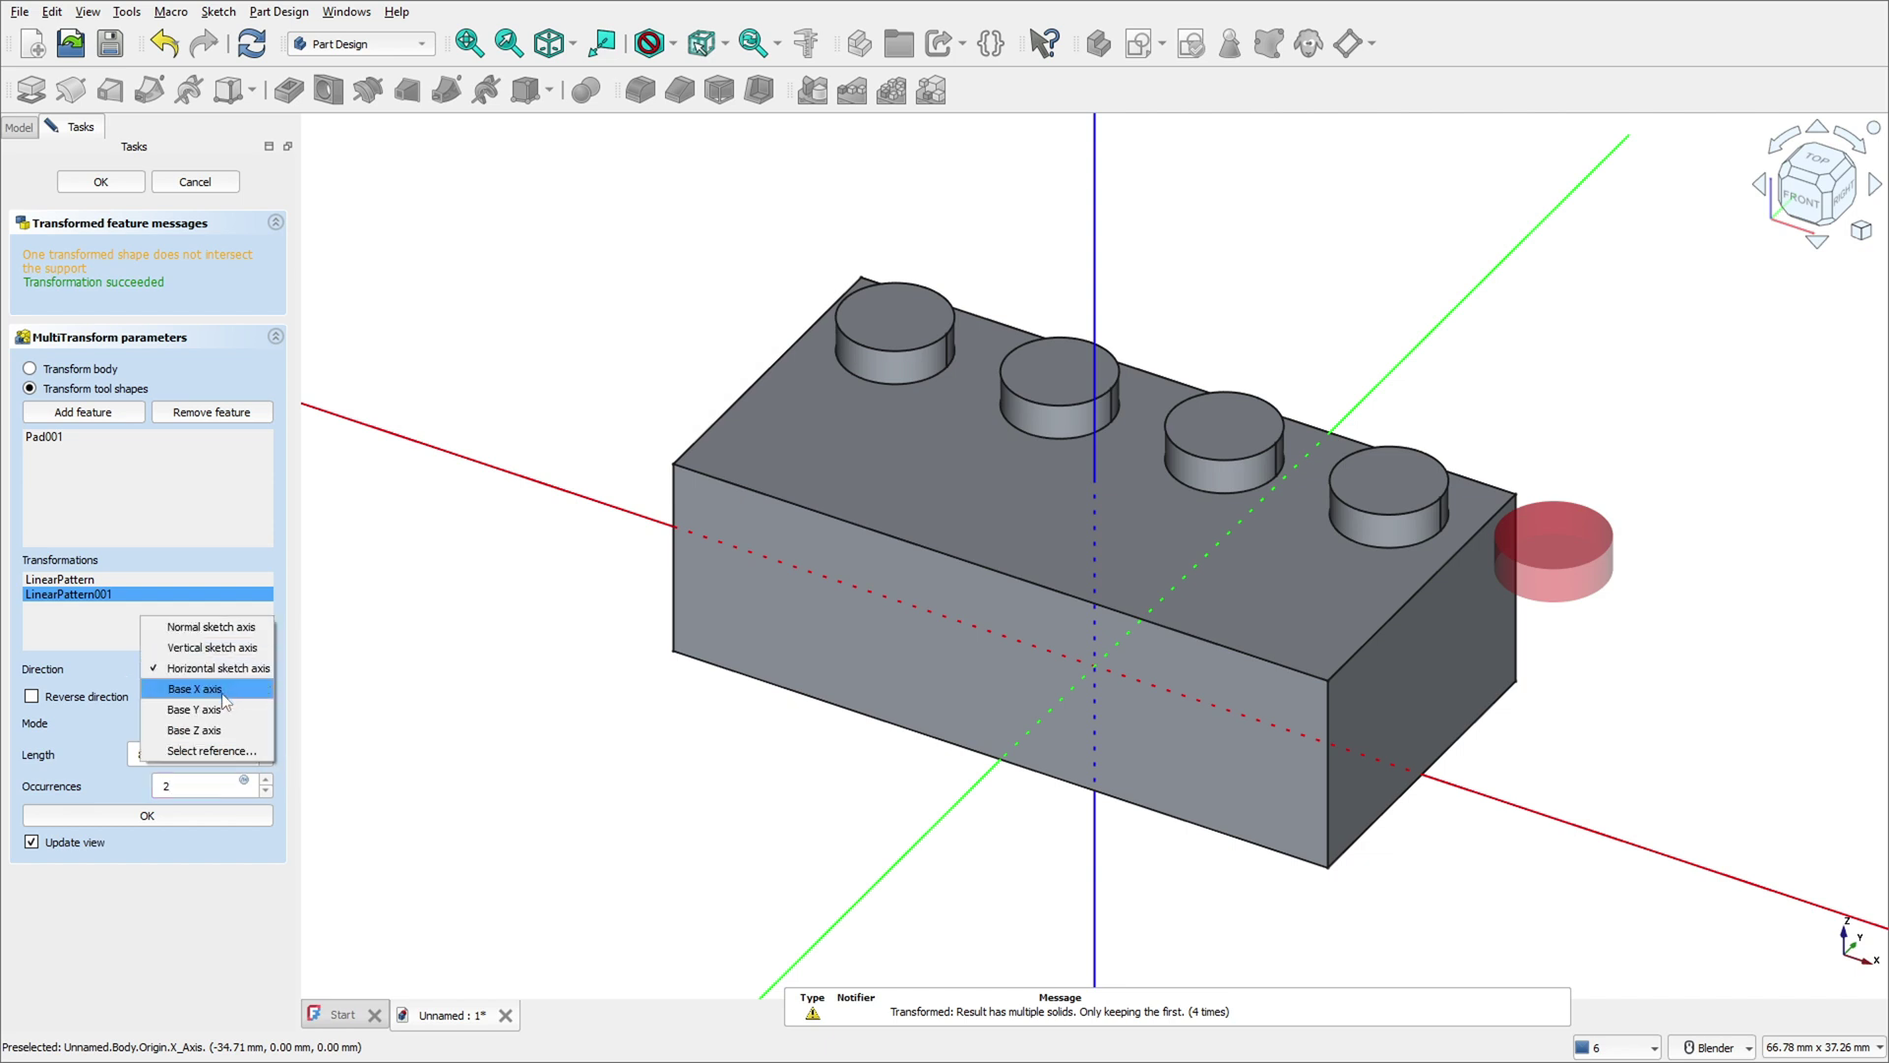
click(222, 699)
click(259, 672)
click(226, 691)
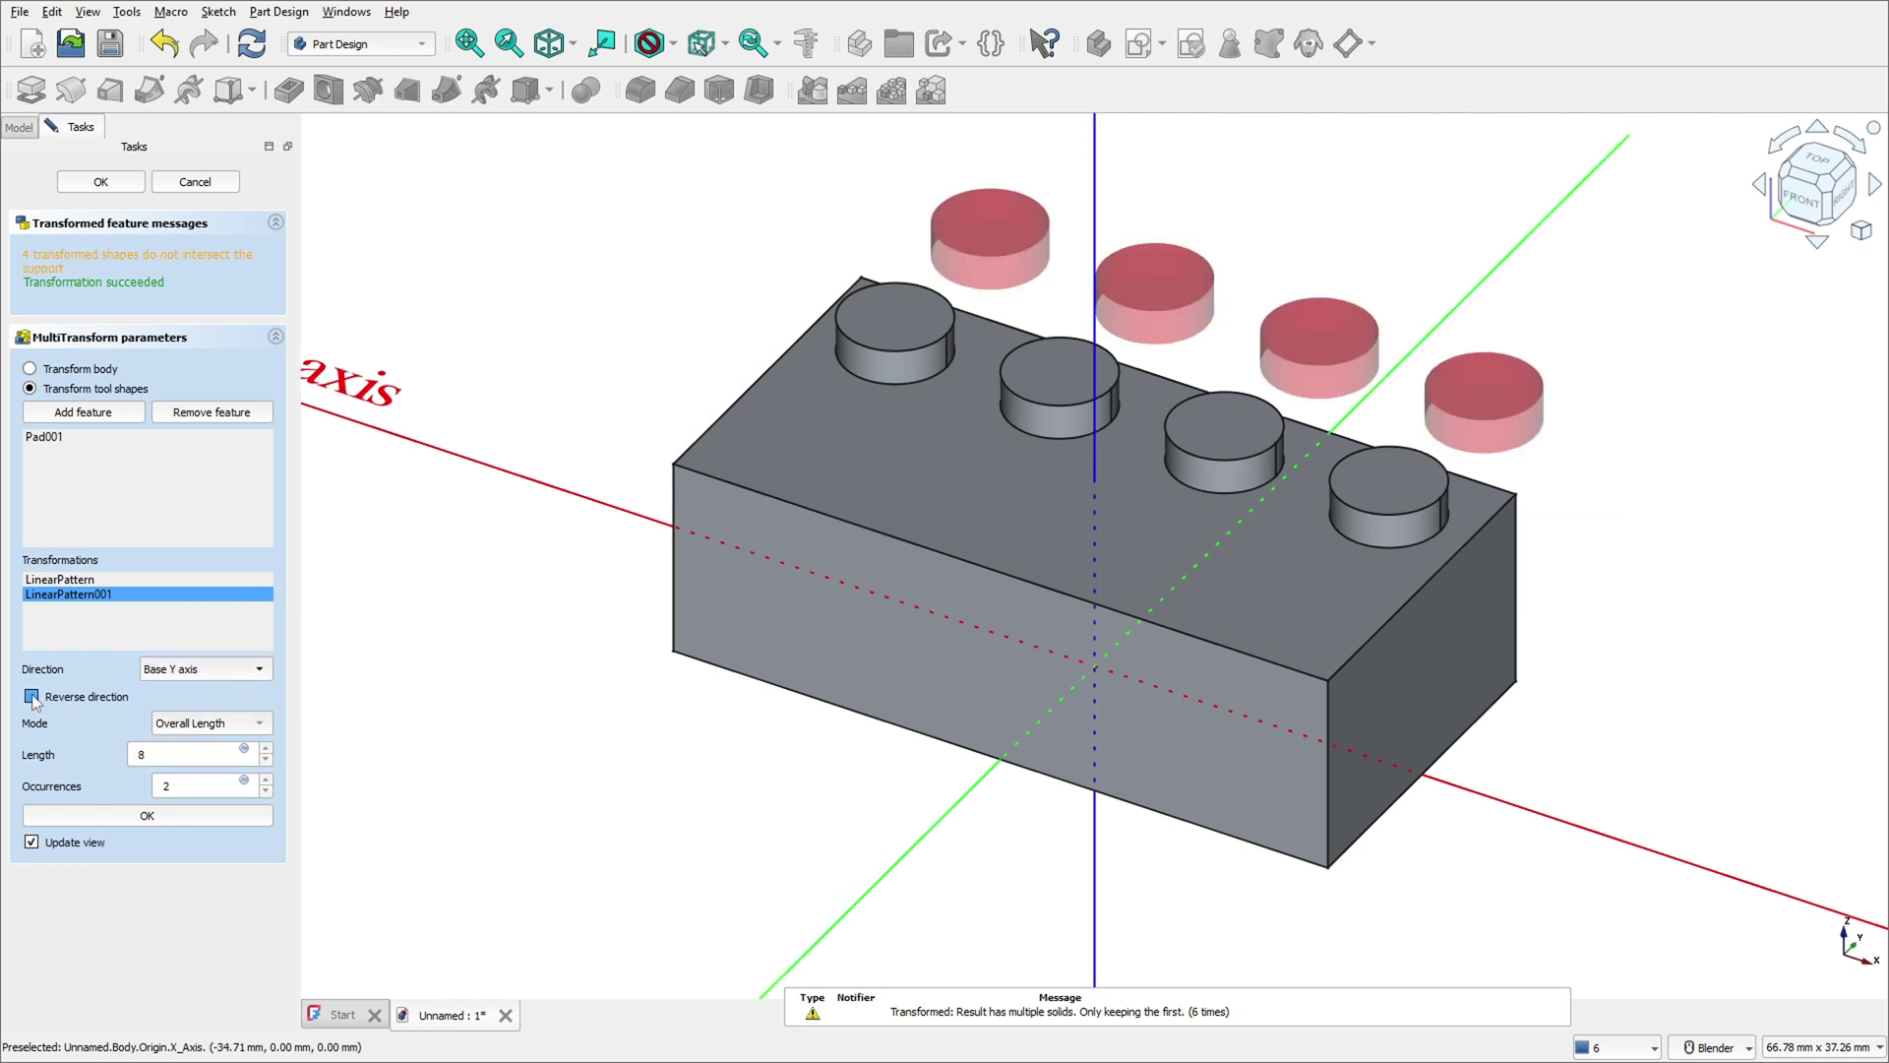
click(99, 697)
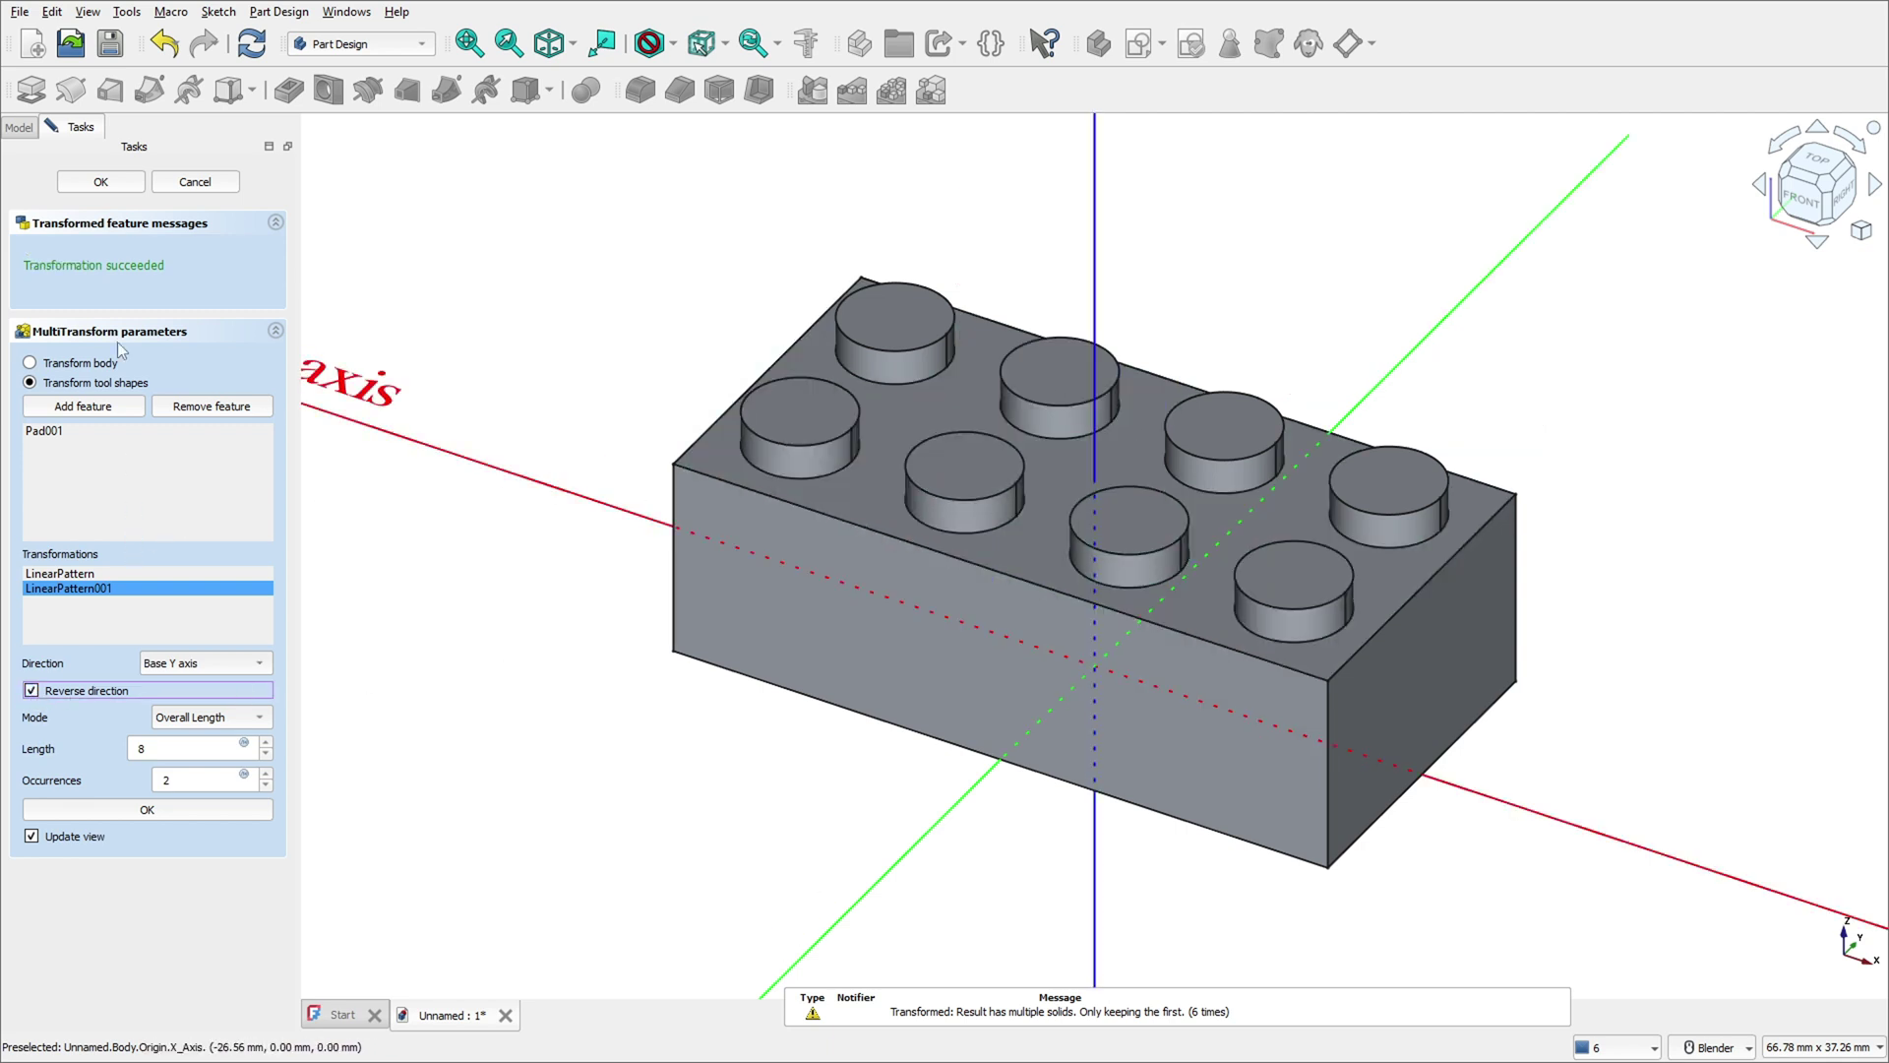
click(100, 183)
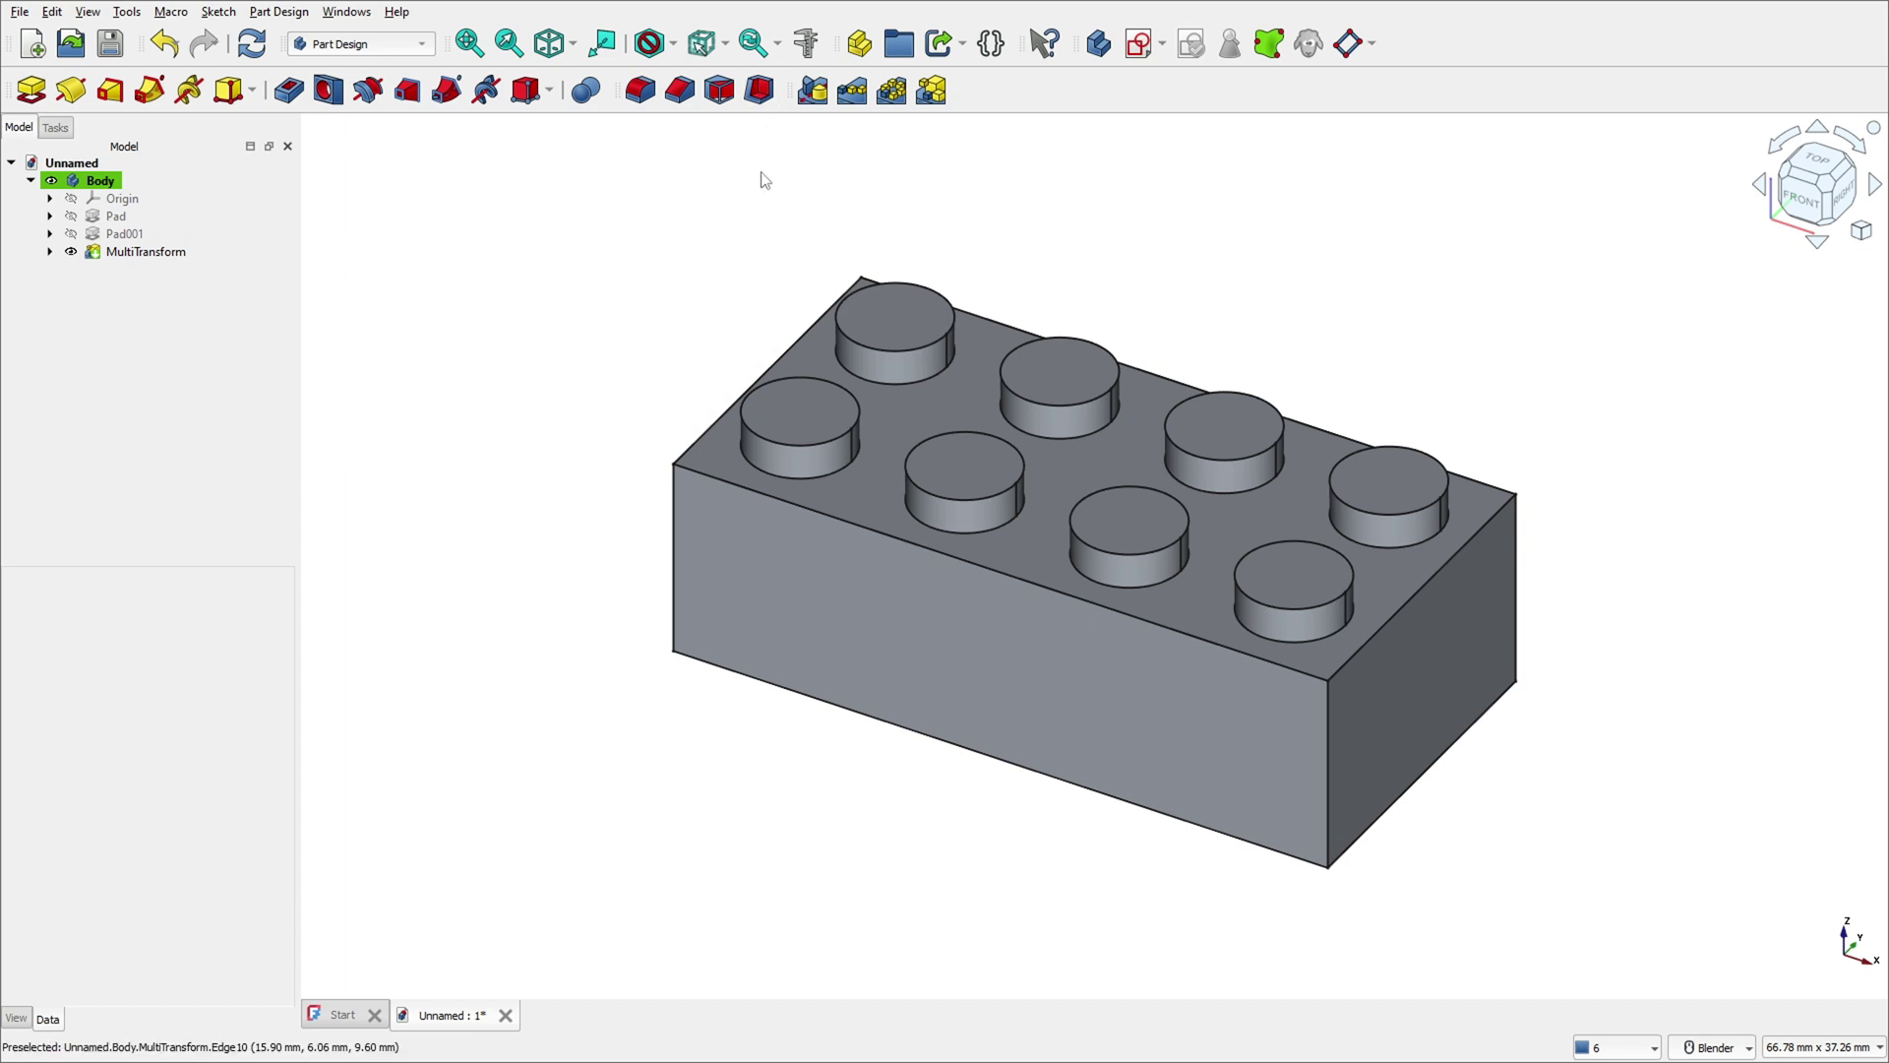
Select the brick's bottom face and apply a Thickness feature to it.
shift+middle_drag(805, 640, 830, 500)
click(985, 791)
shift+middle_drag(1002, 759, 965, 640)
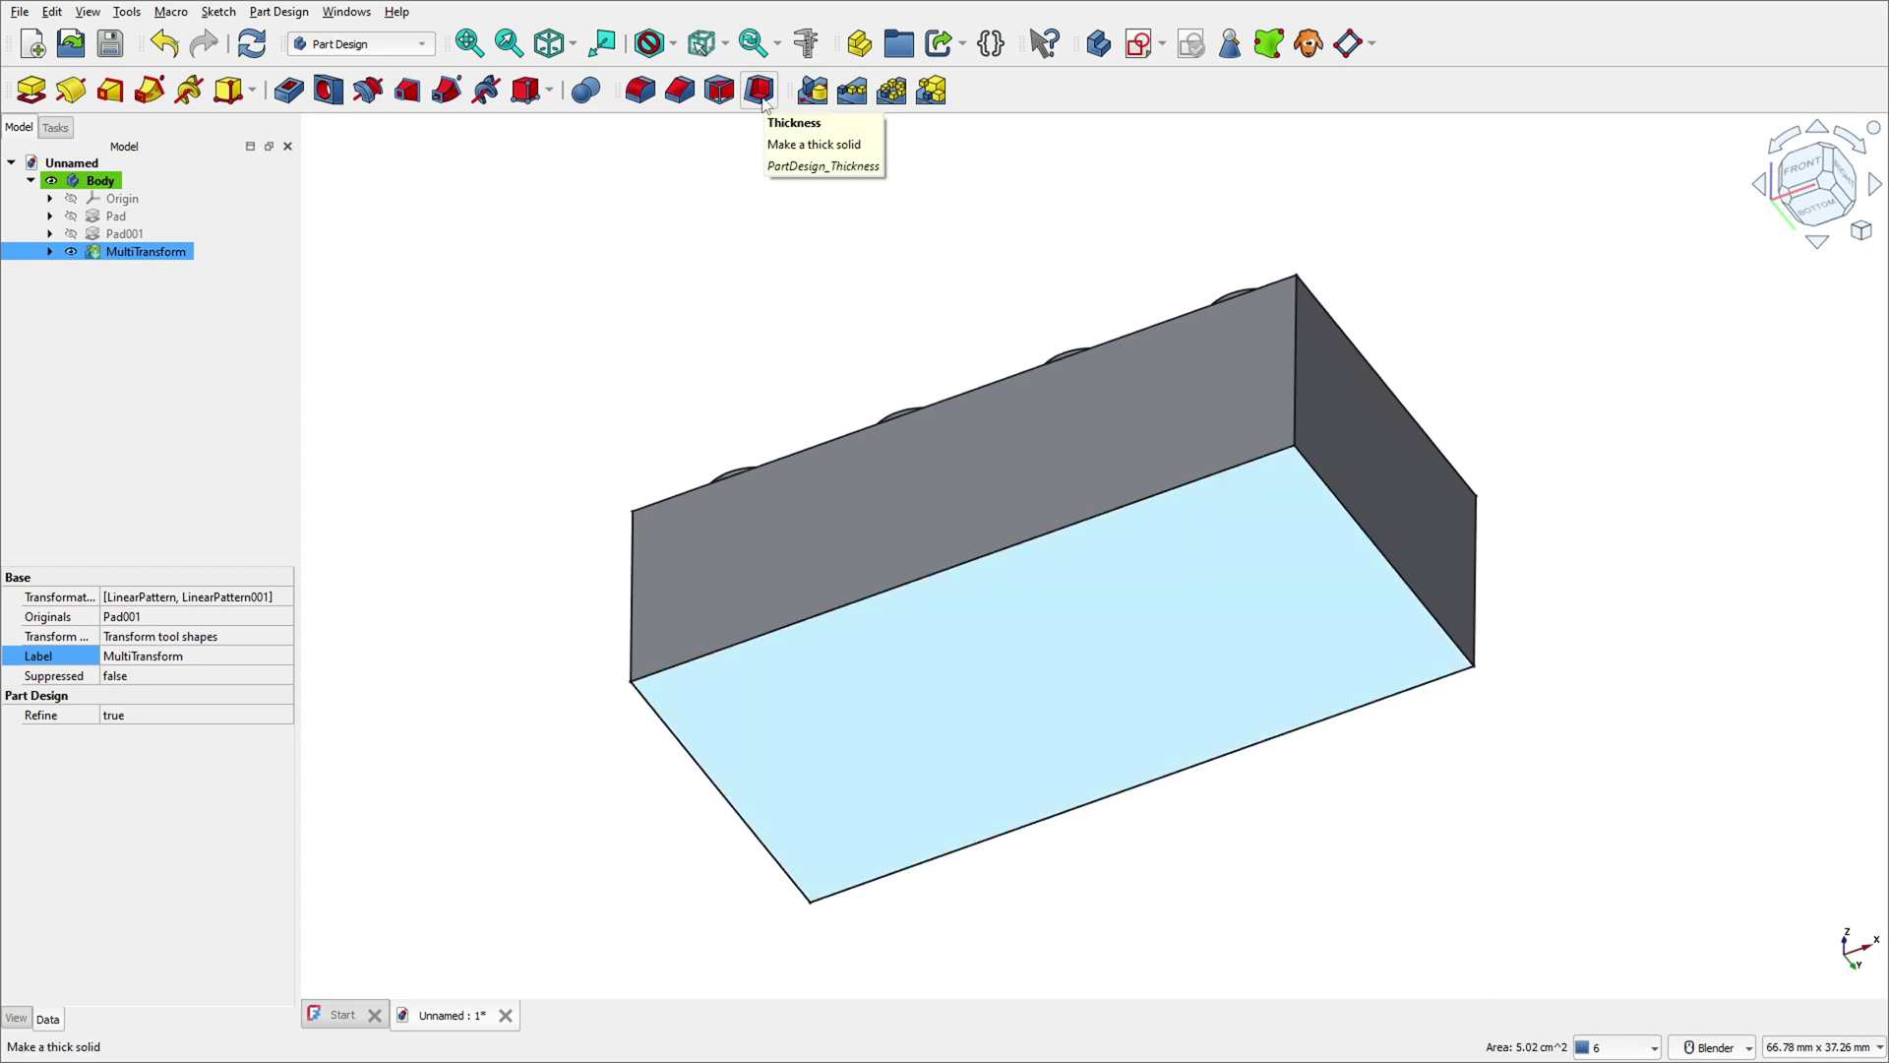
click(762, 94)
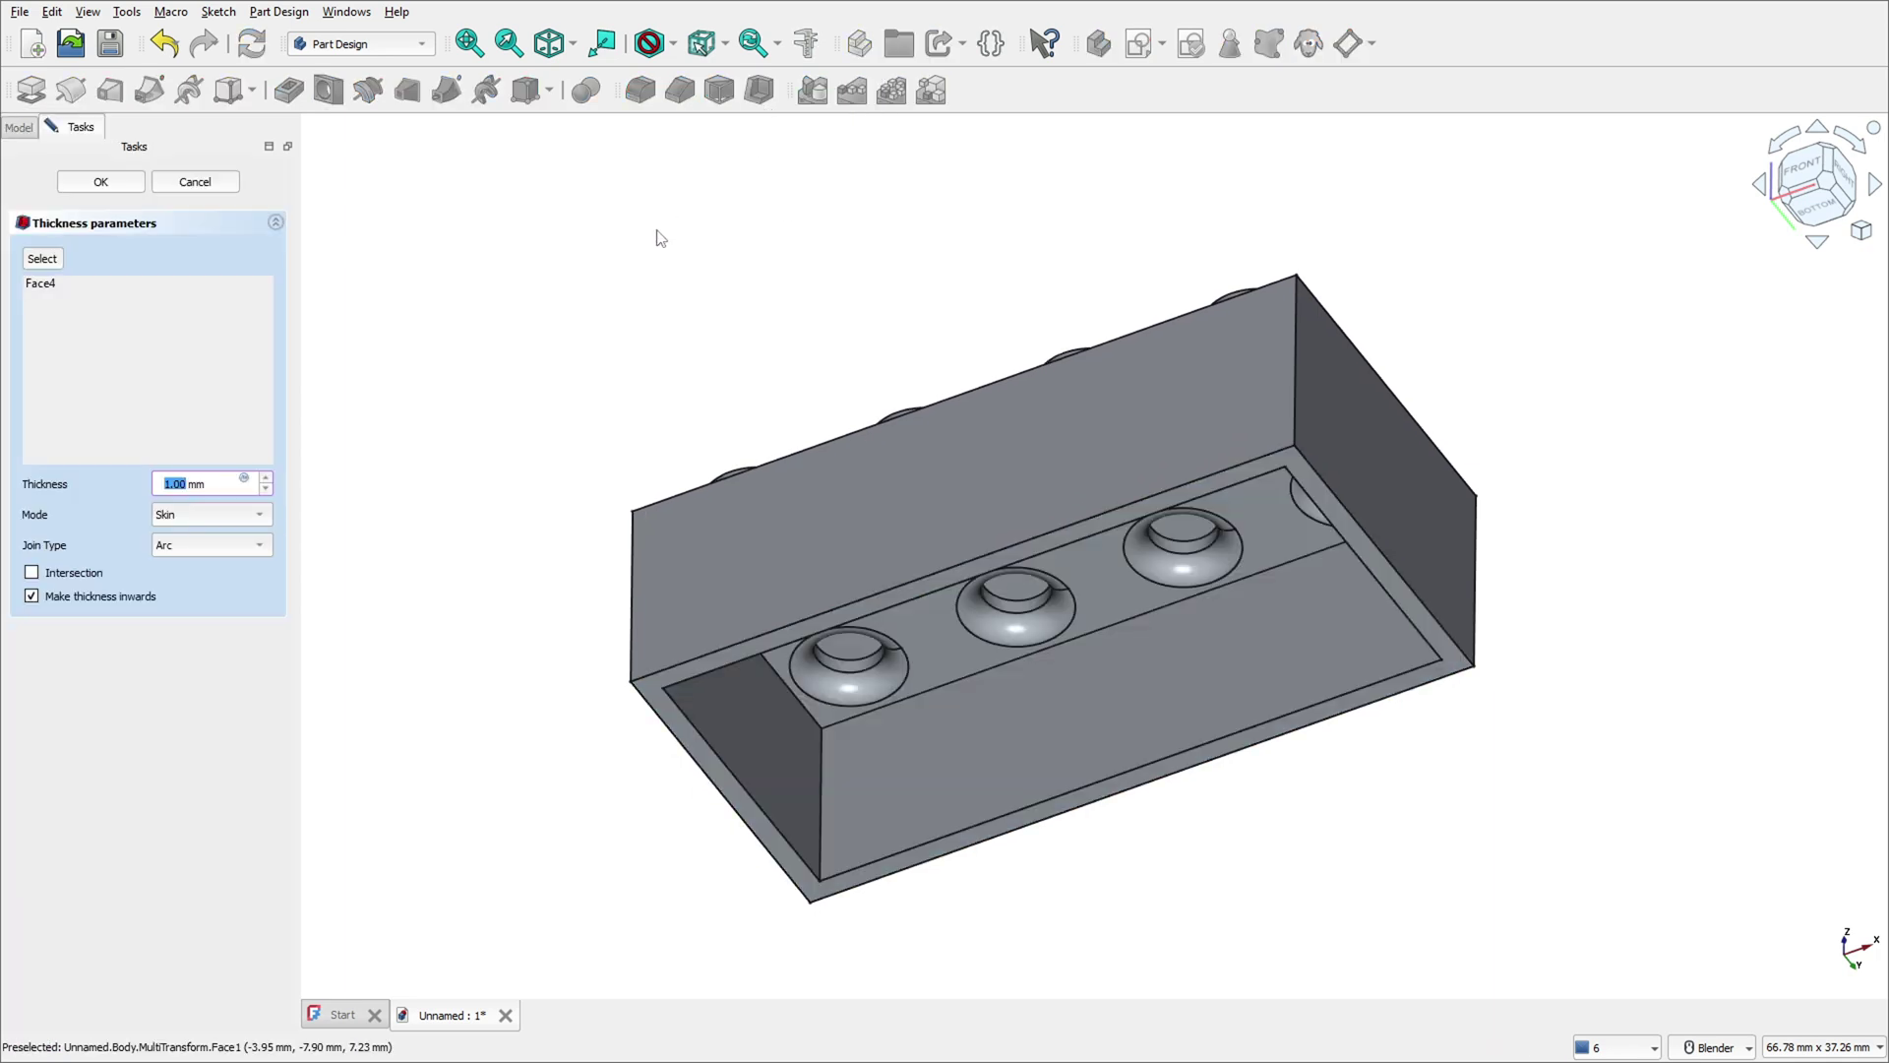
Set the shell thickness to 1.49 mm with Intersection joins, confirm, and view from below.
click(190, 483)
drag(172, 481, 168, 482)
key(BackSpace)
text(.49)
click(158, 553)
click(207, 569)
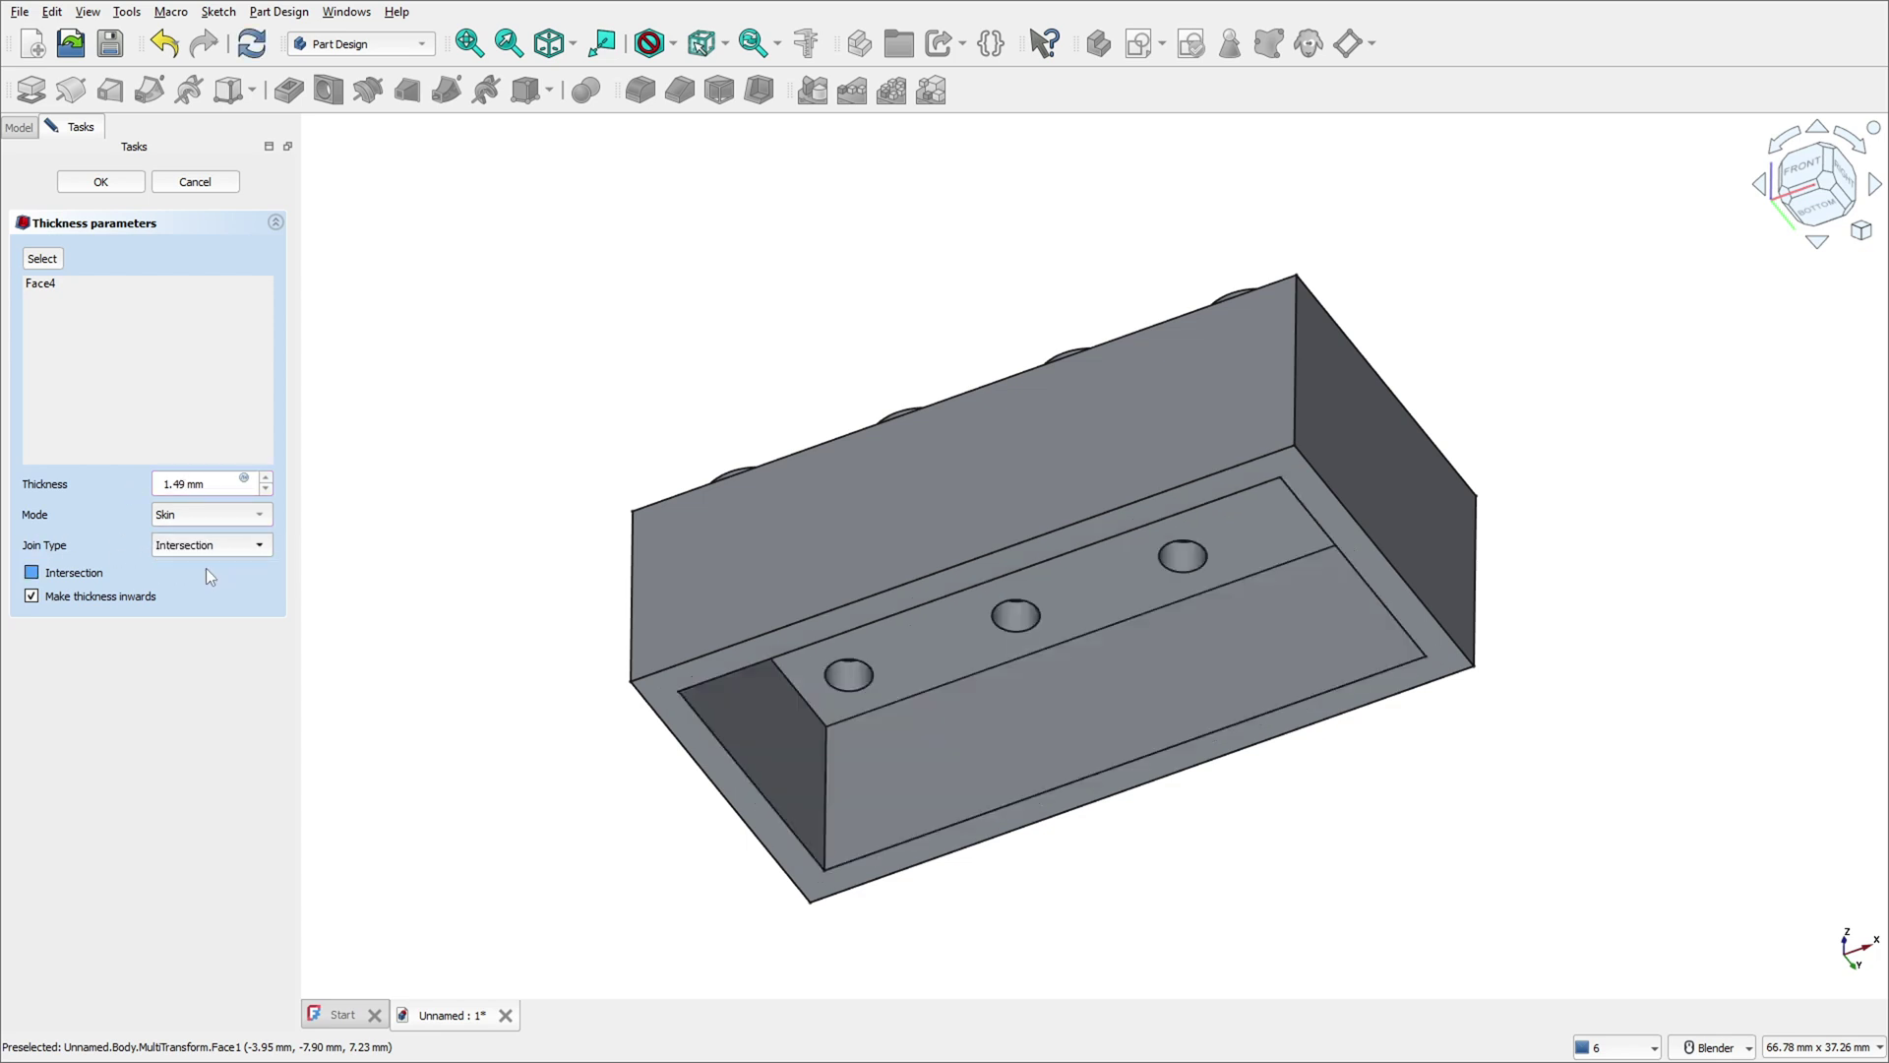
middle_drag(756, 719, 848, 650)
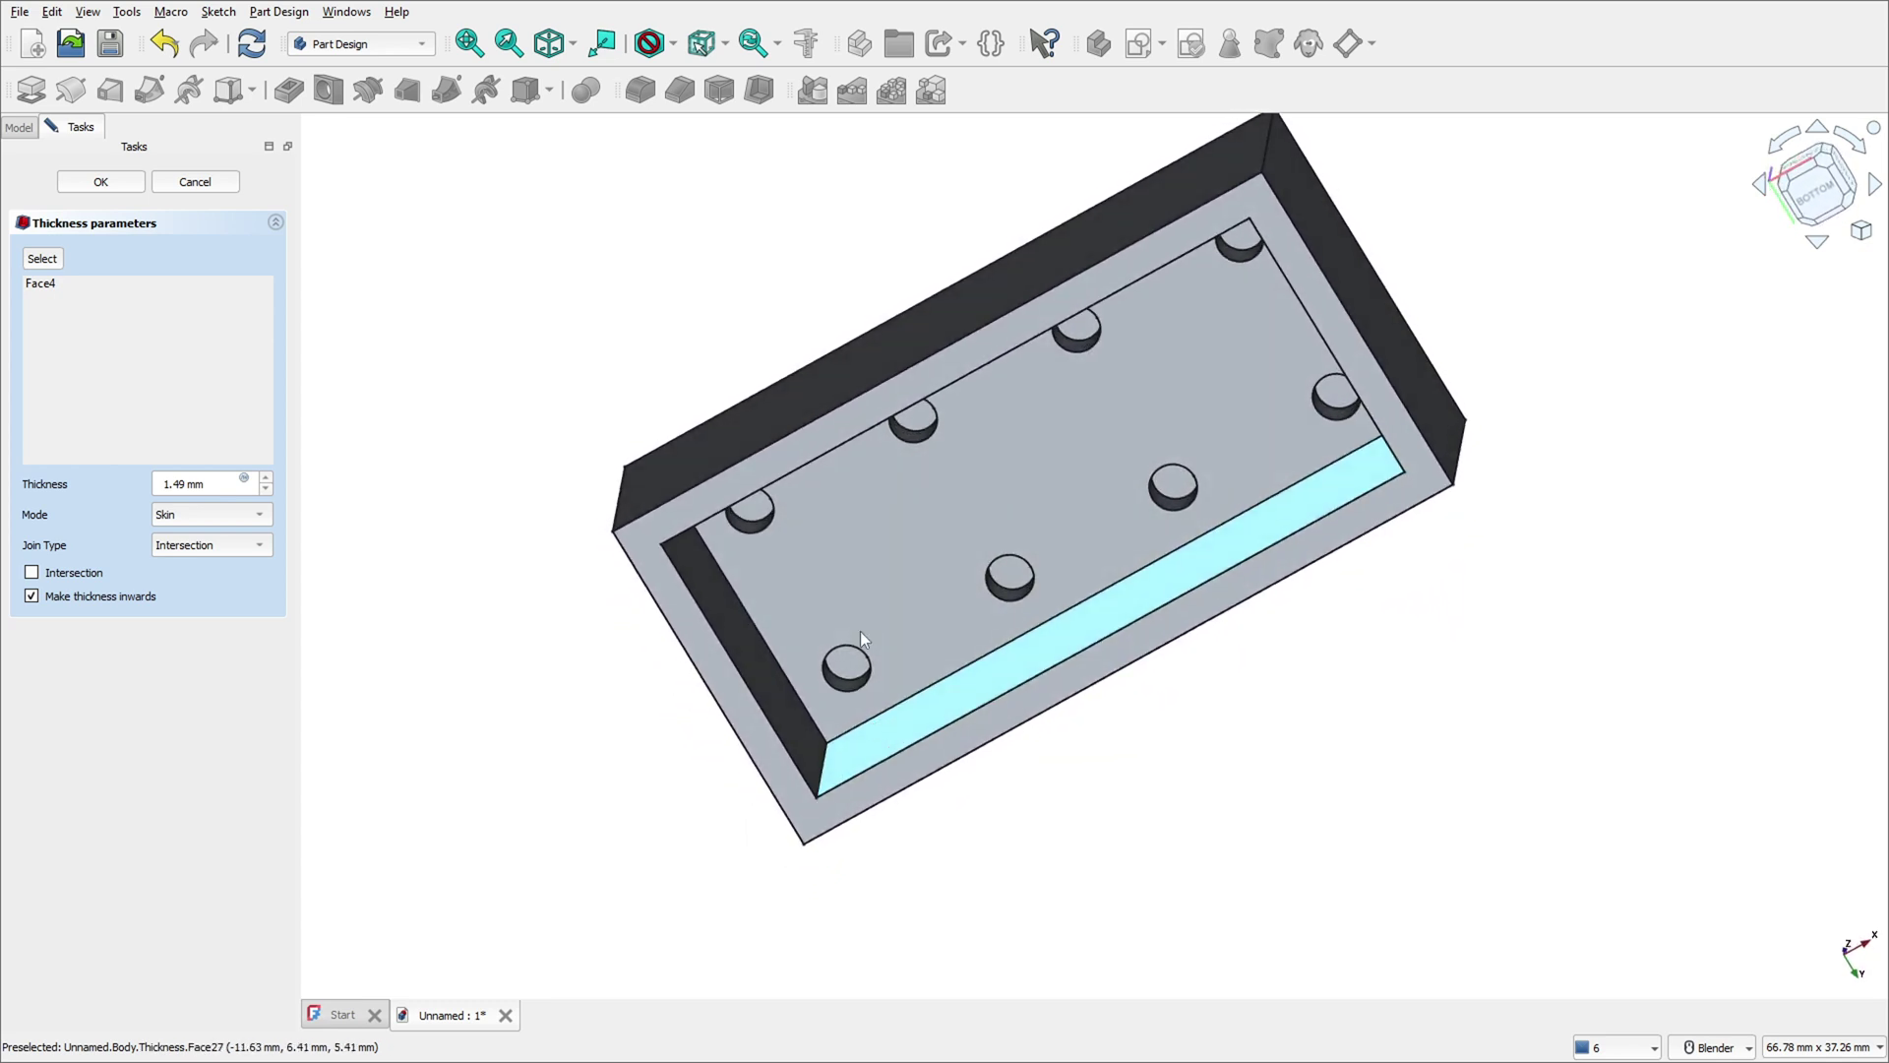
click(117, 184)
key(5)
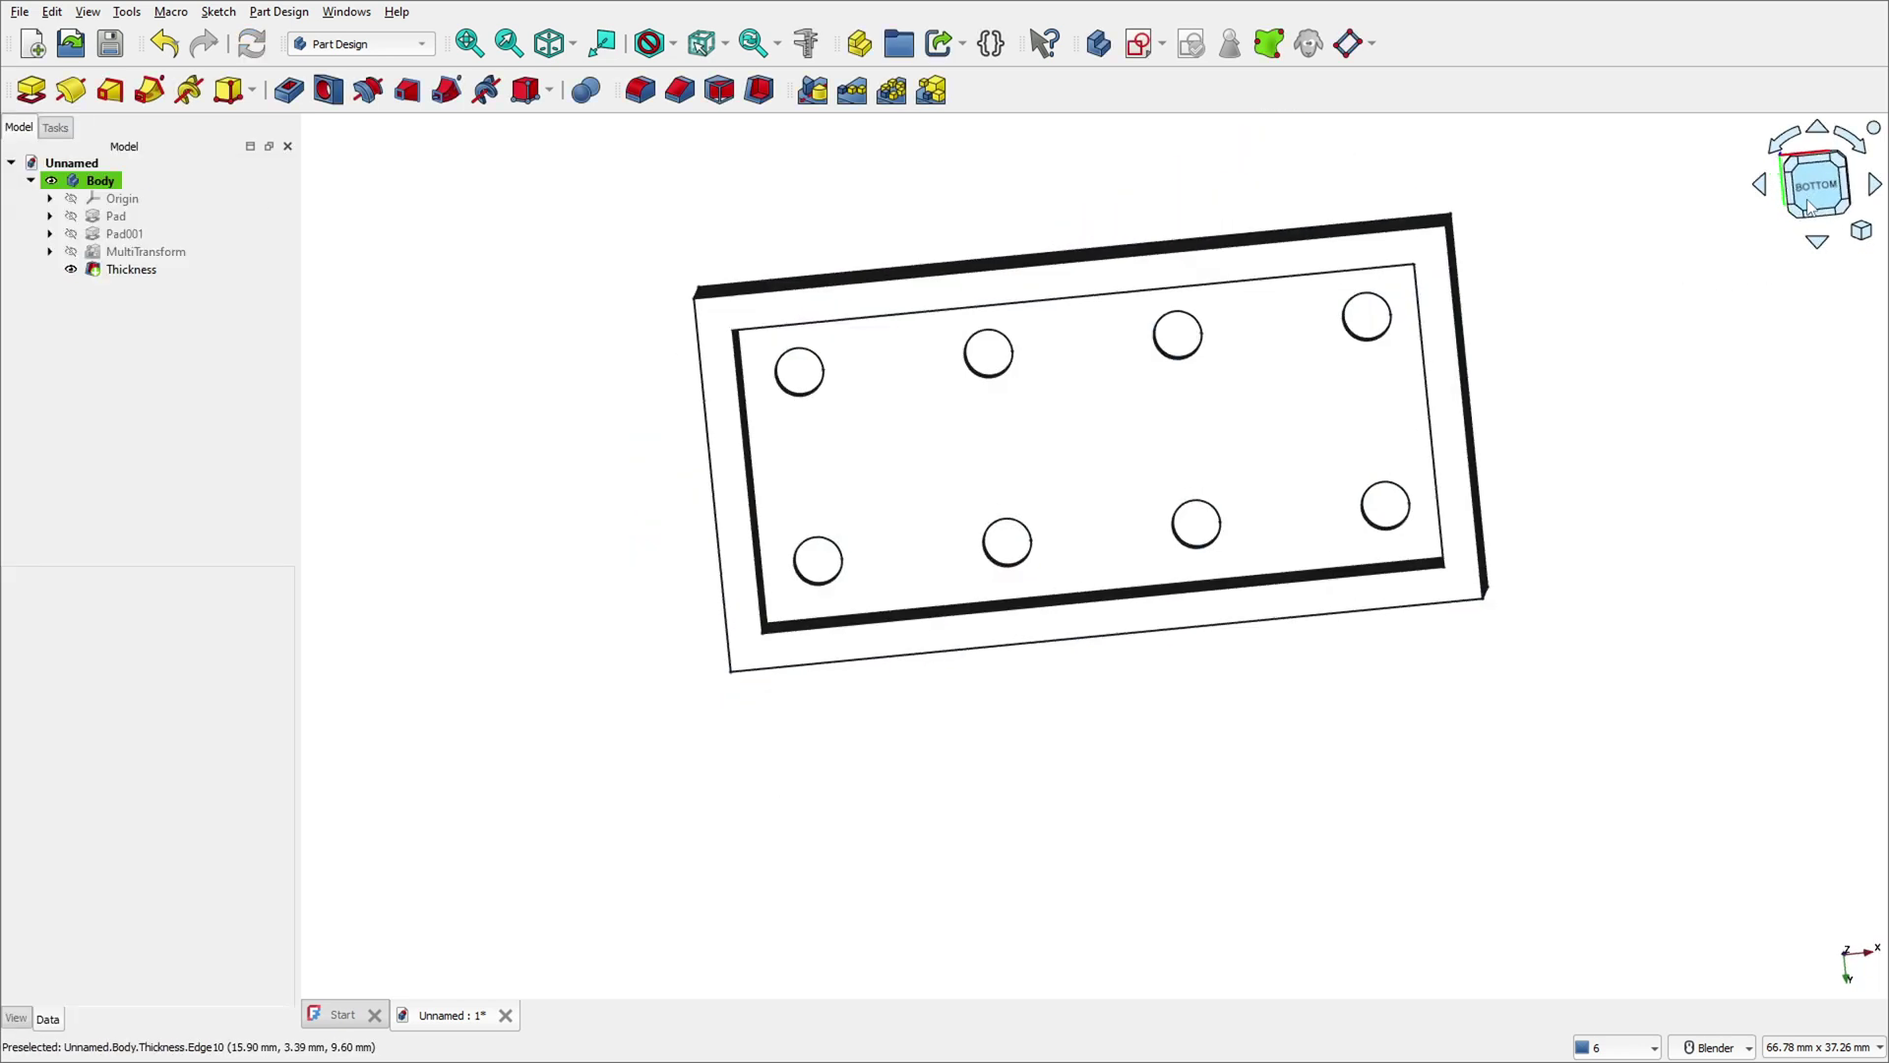
Sketch on the inner bottom face, referencing the top-row second and bottom-left stud circles.
click(903, 431)
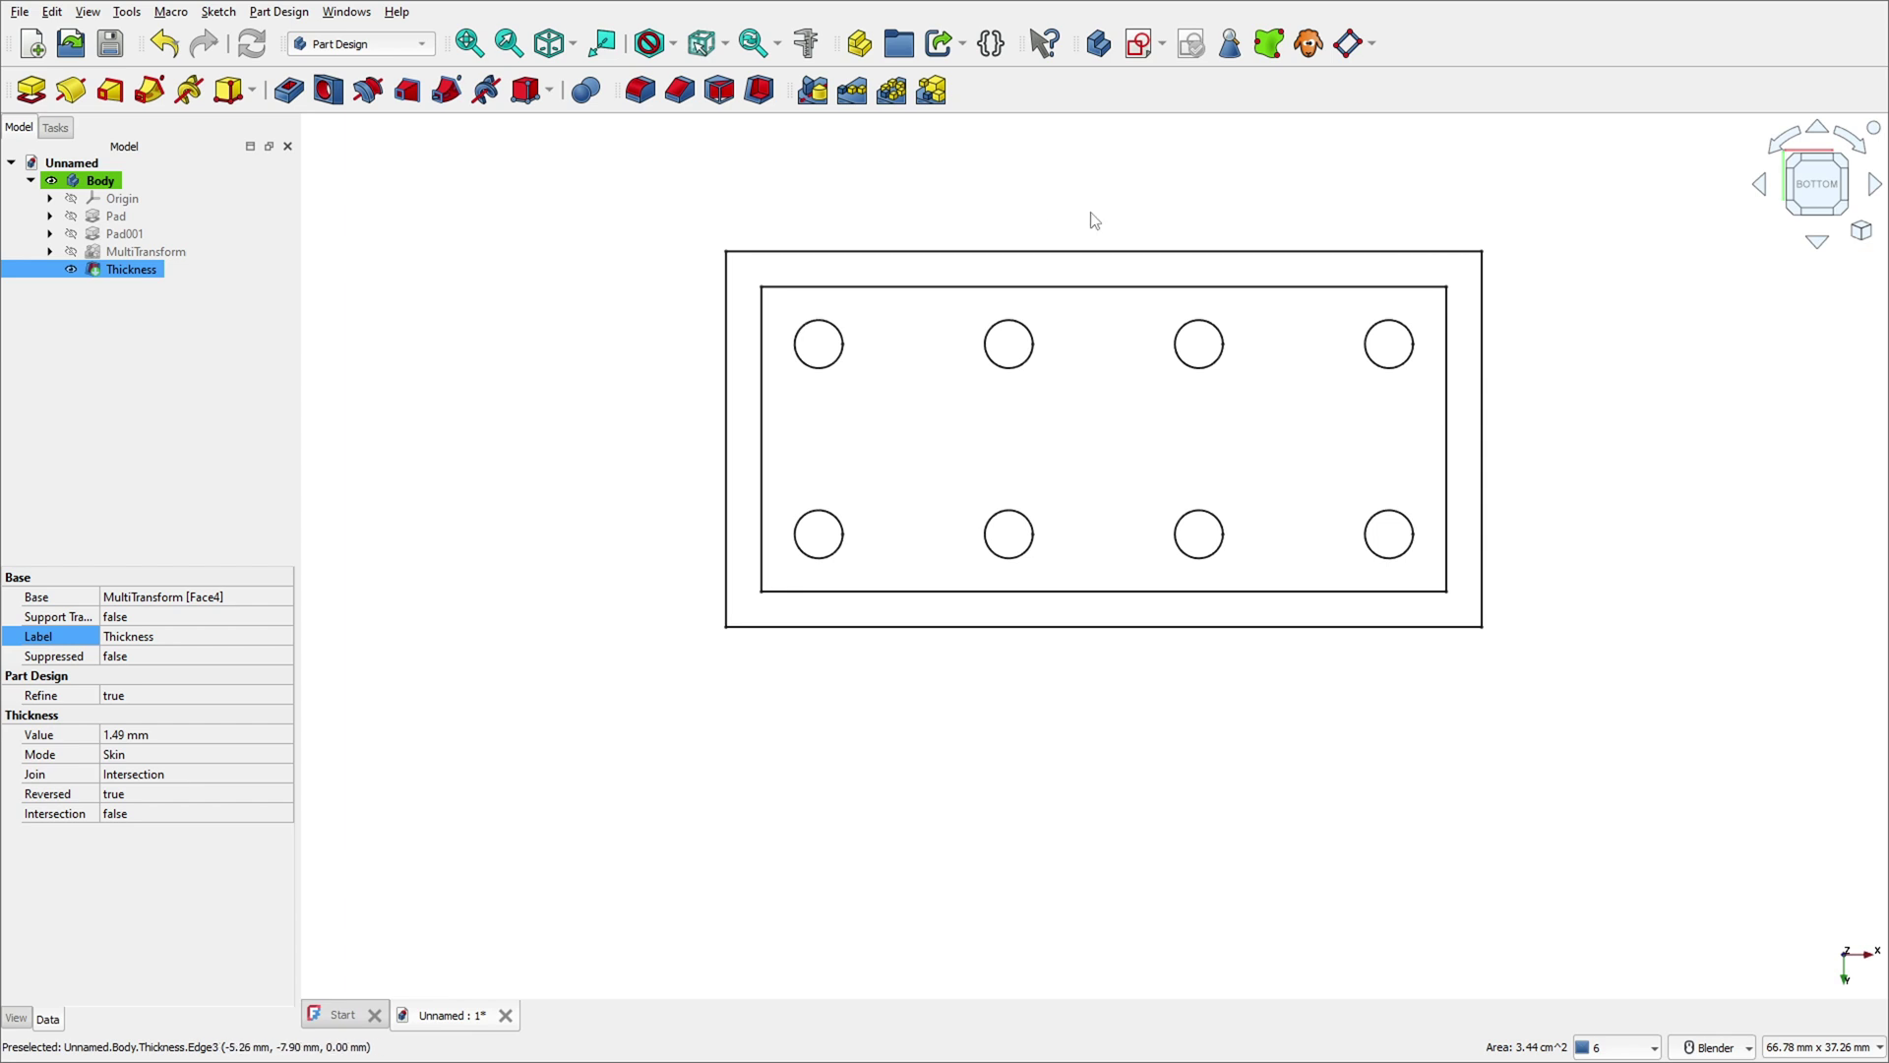
click(1140, 46)
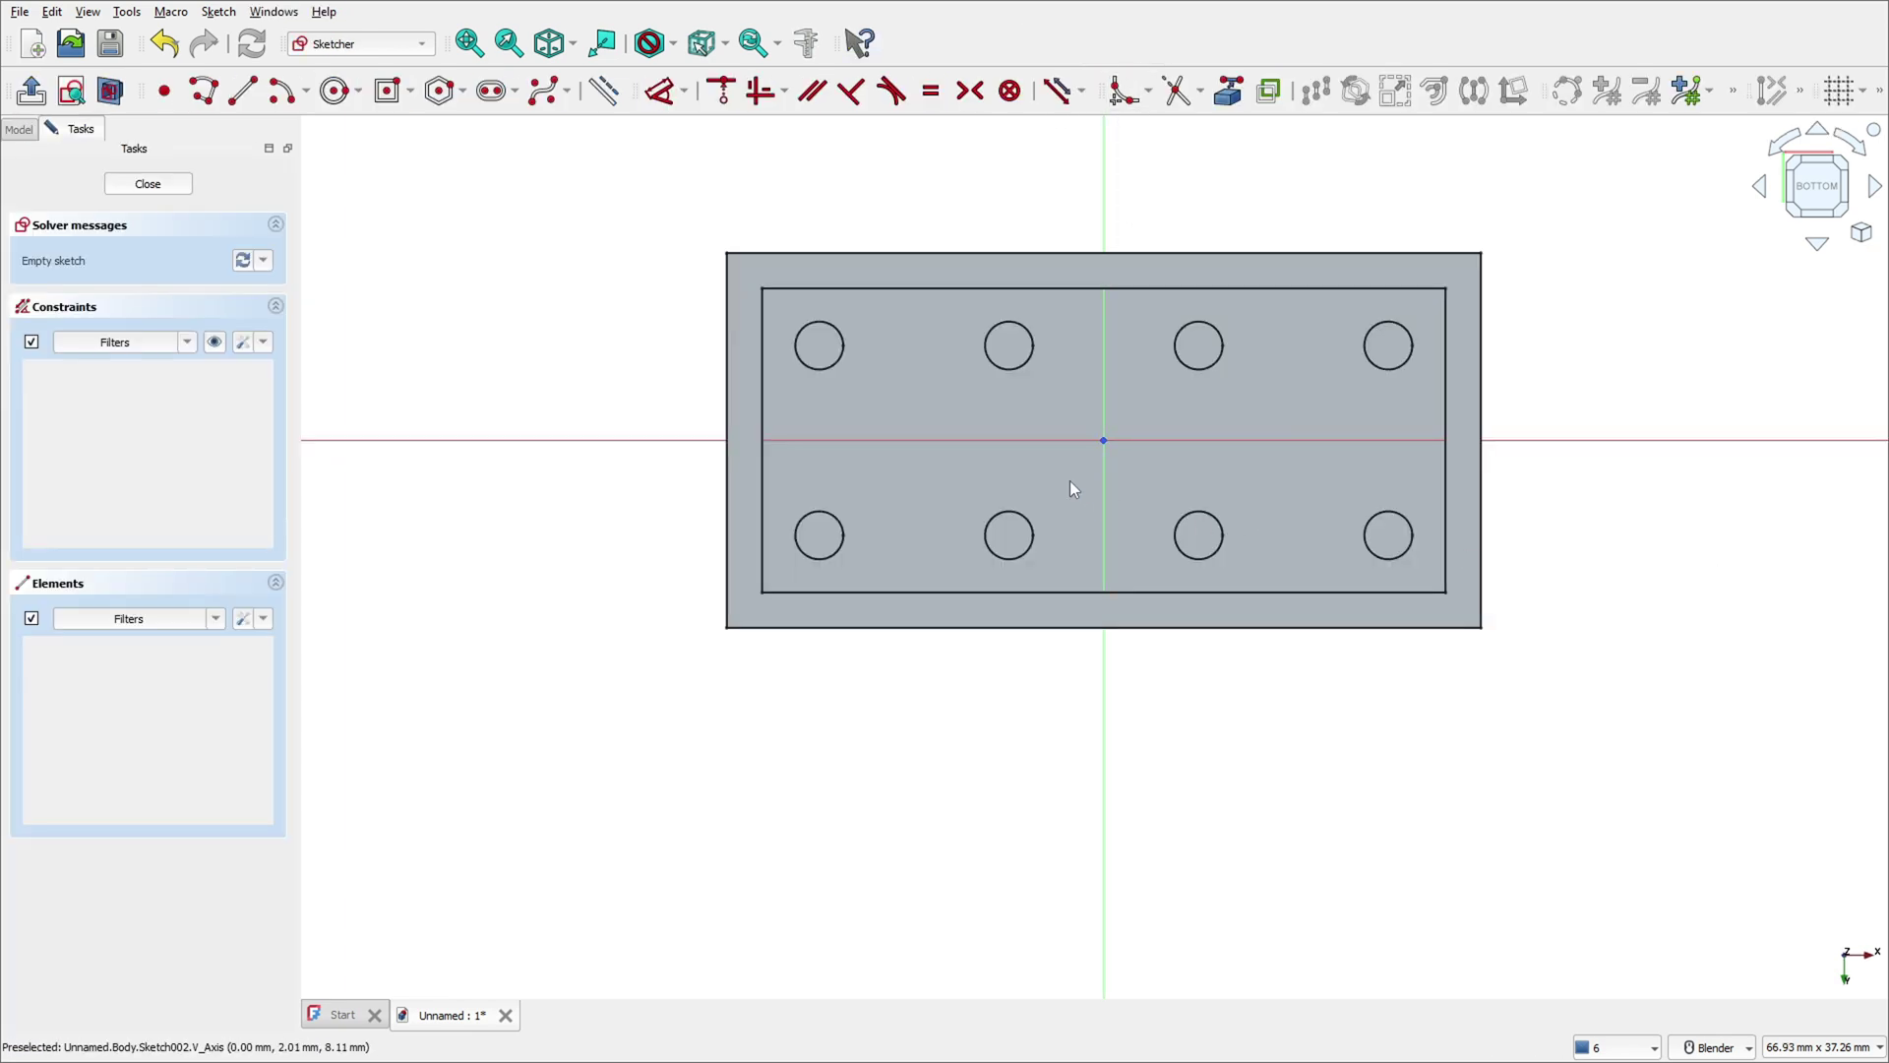
click(1230, 99)
click(993, 329)
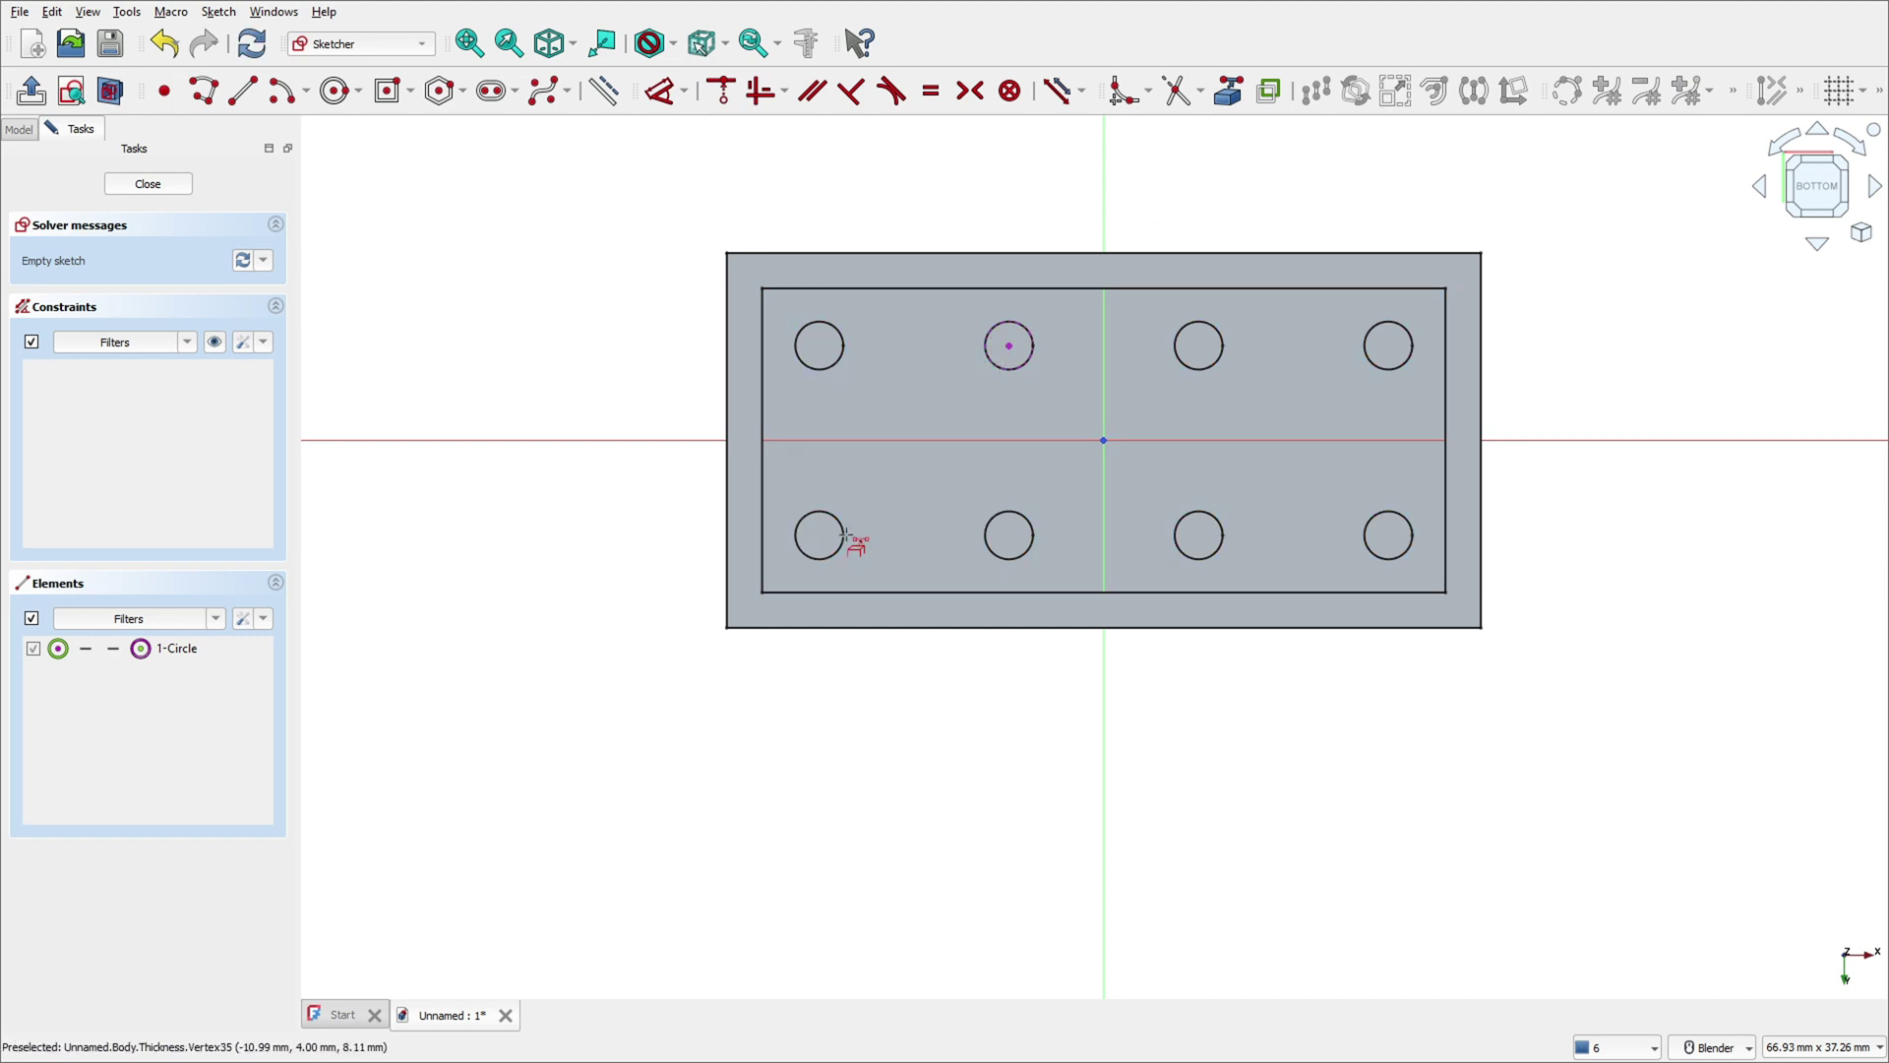
click(813, 535)
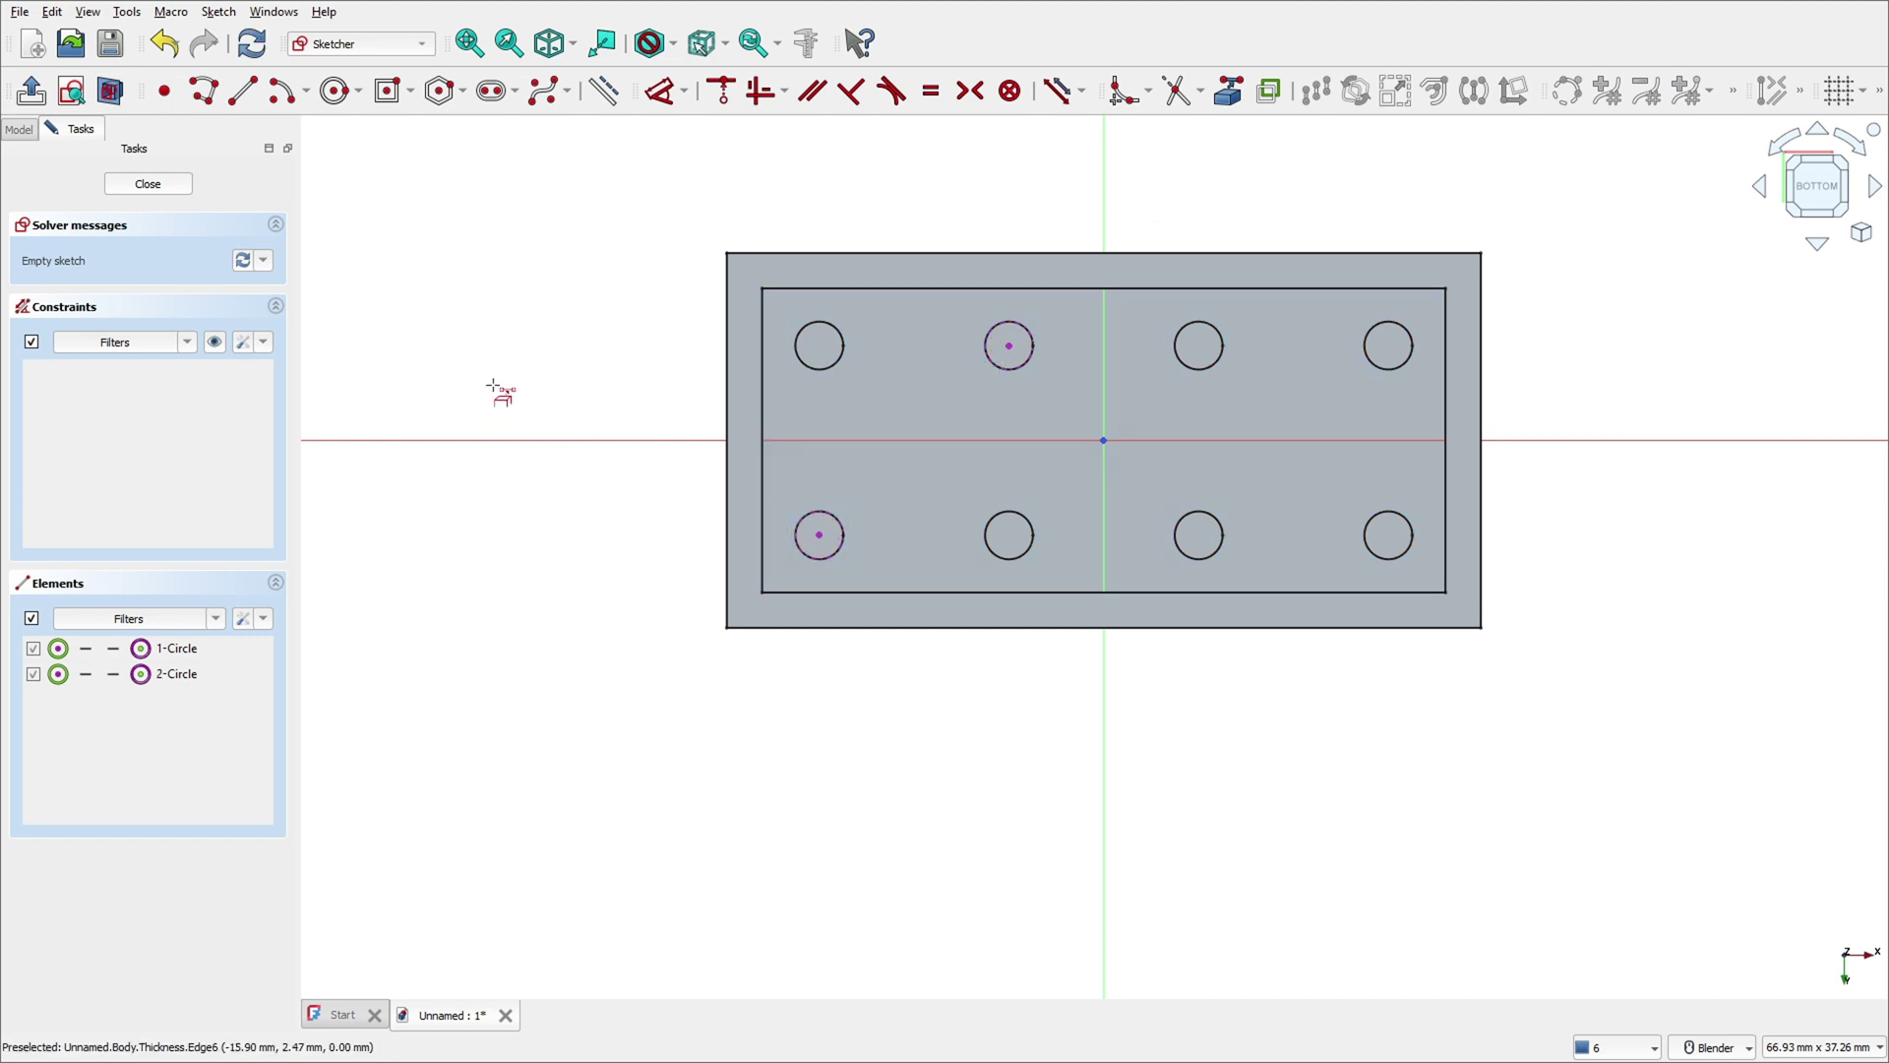
click(243, 92)
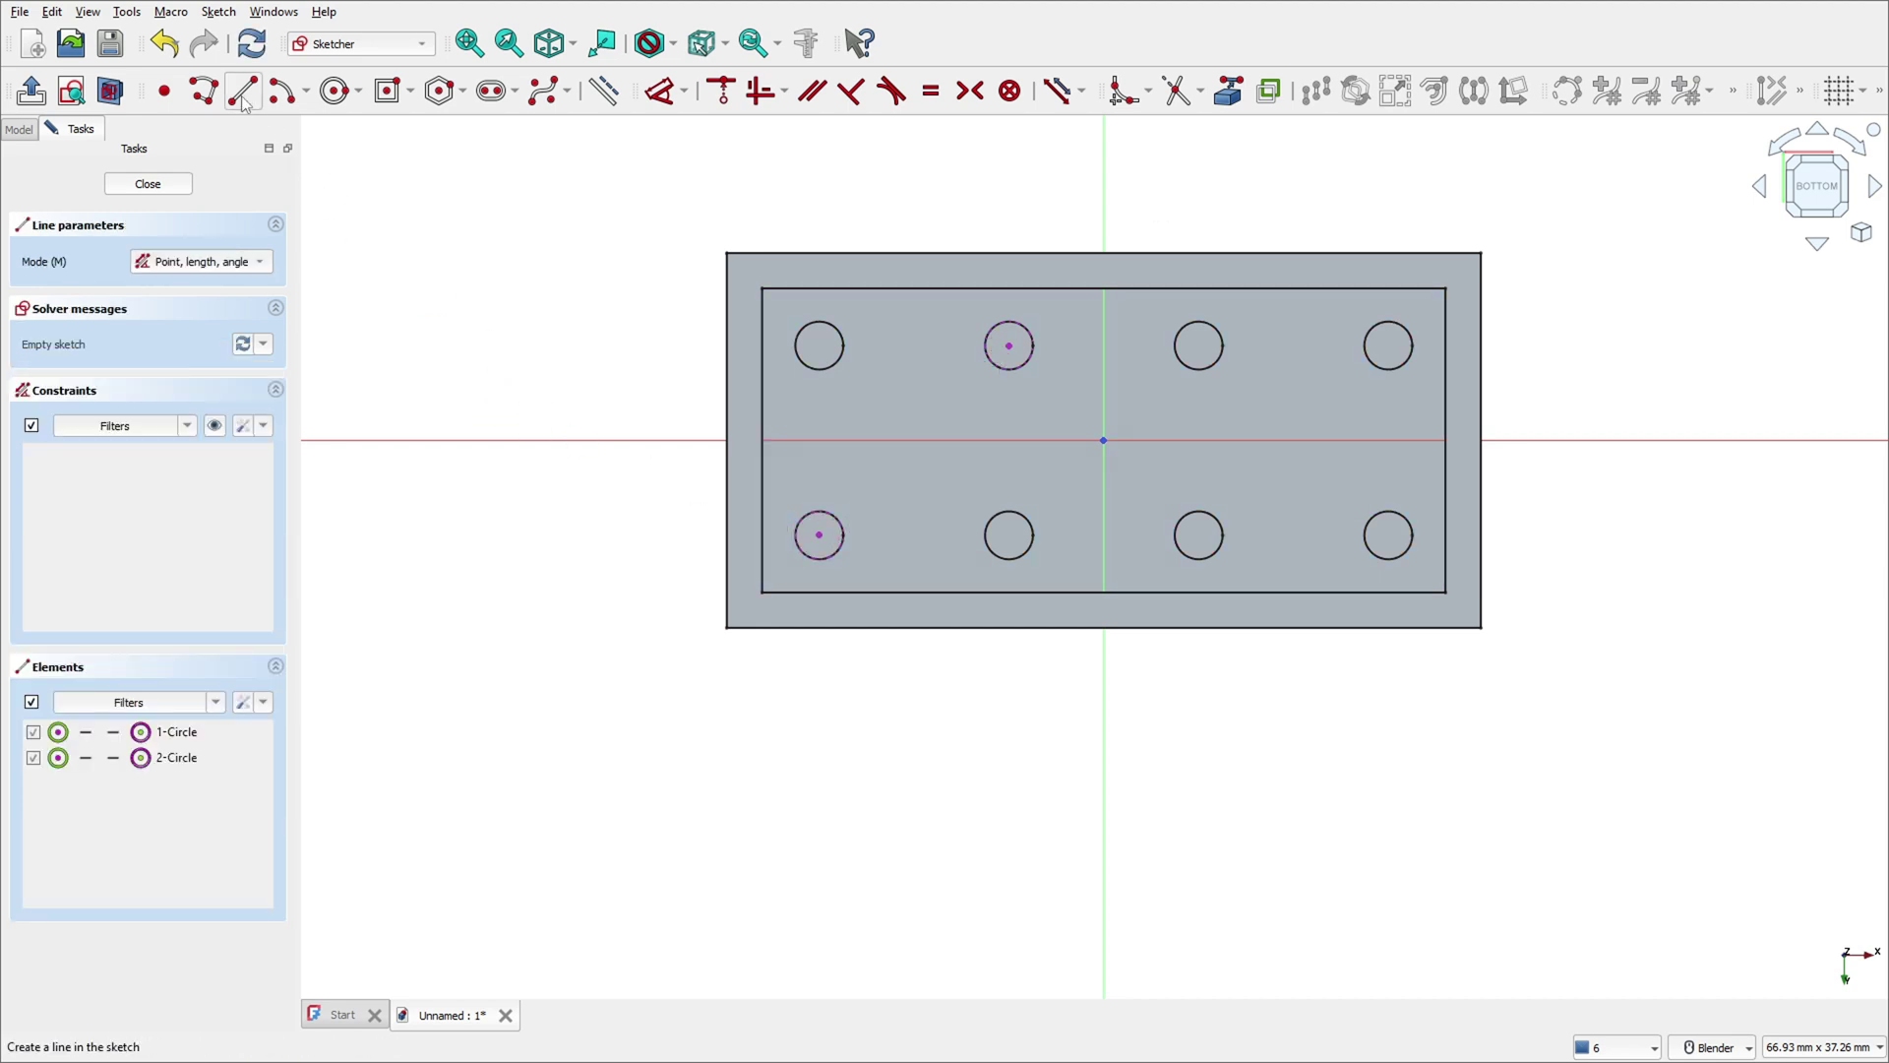
Draw a diagonal line between the two referenced stud circle centres and make it construction geometry.
click(818, 534)
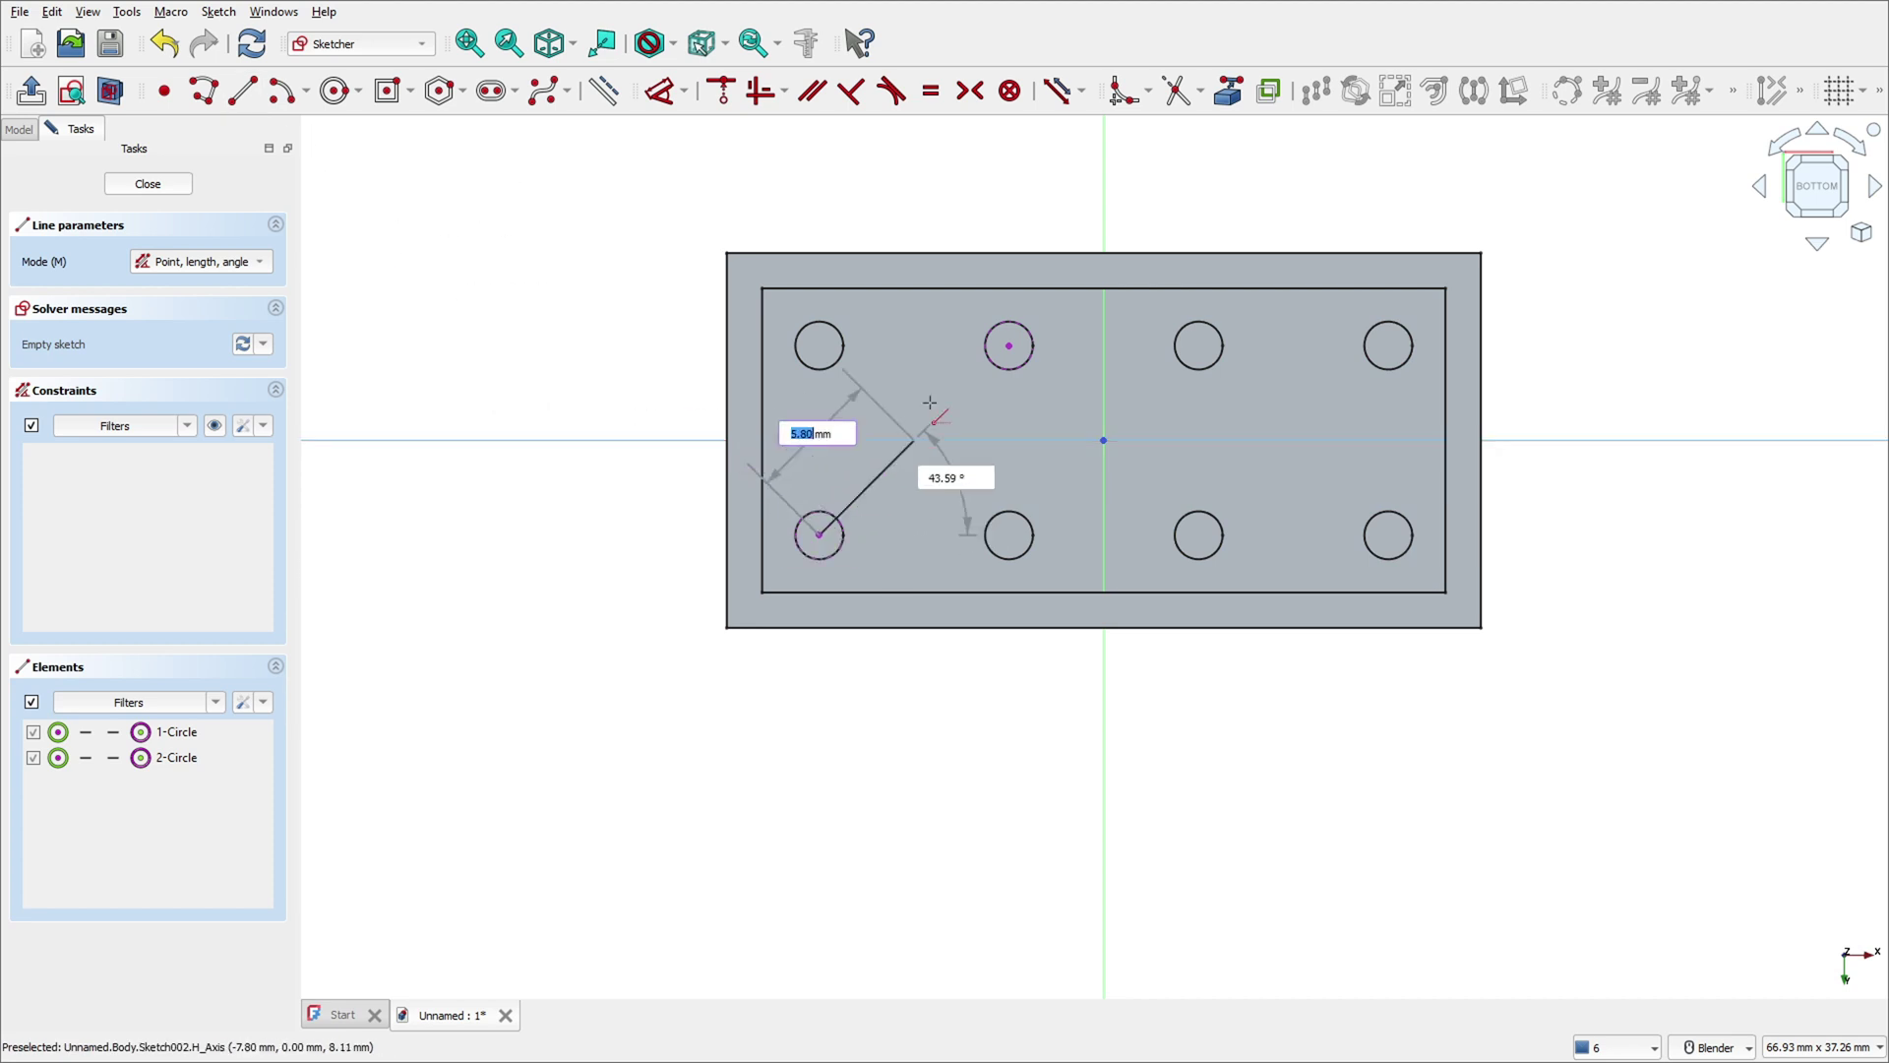
click(1007, 346)
right_click(894, 445)
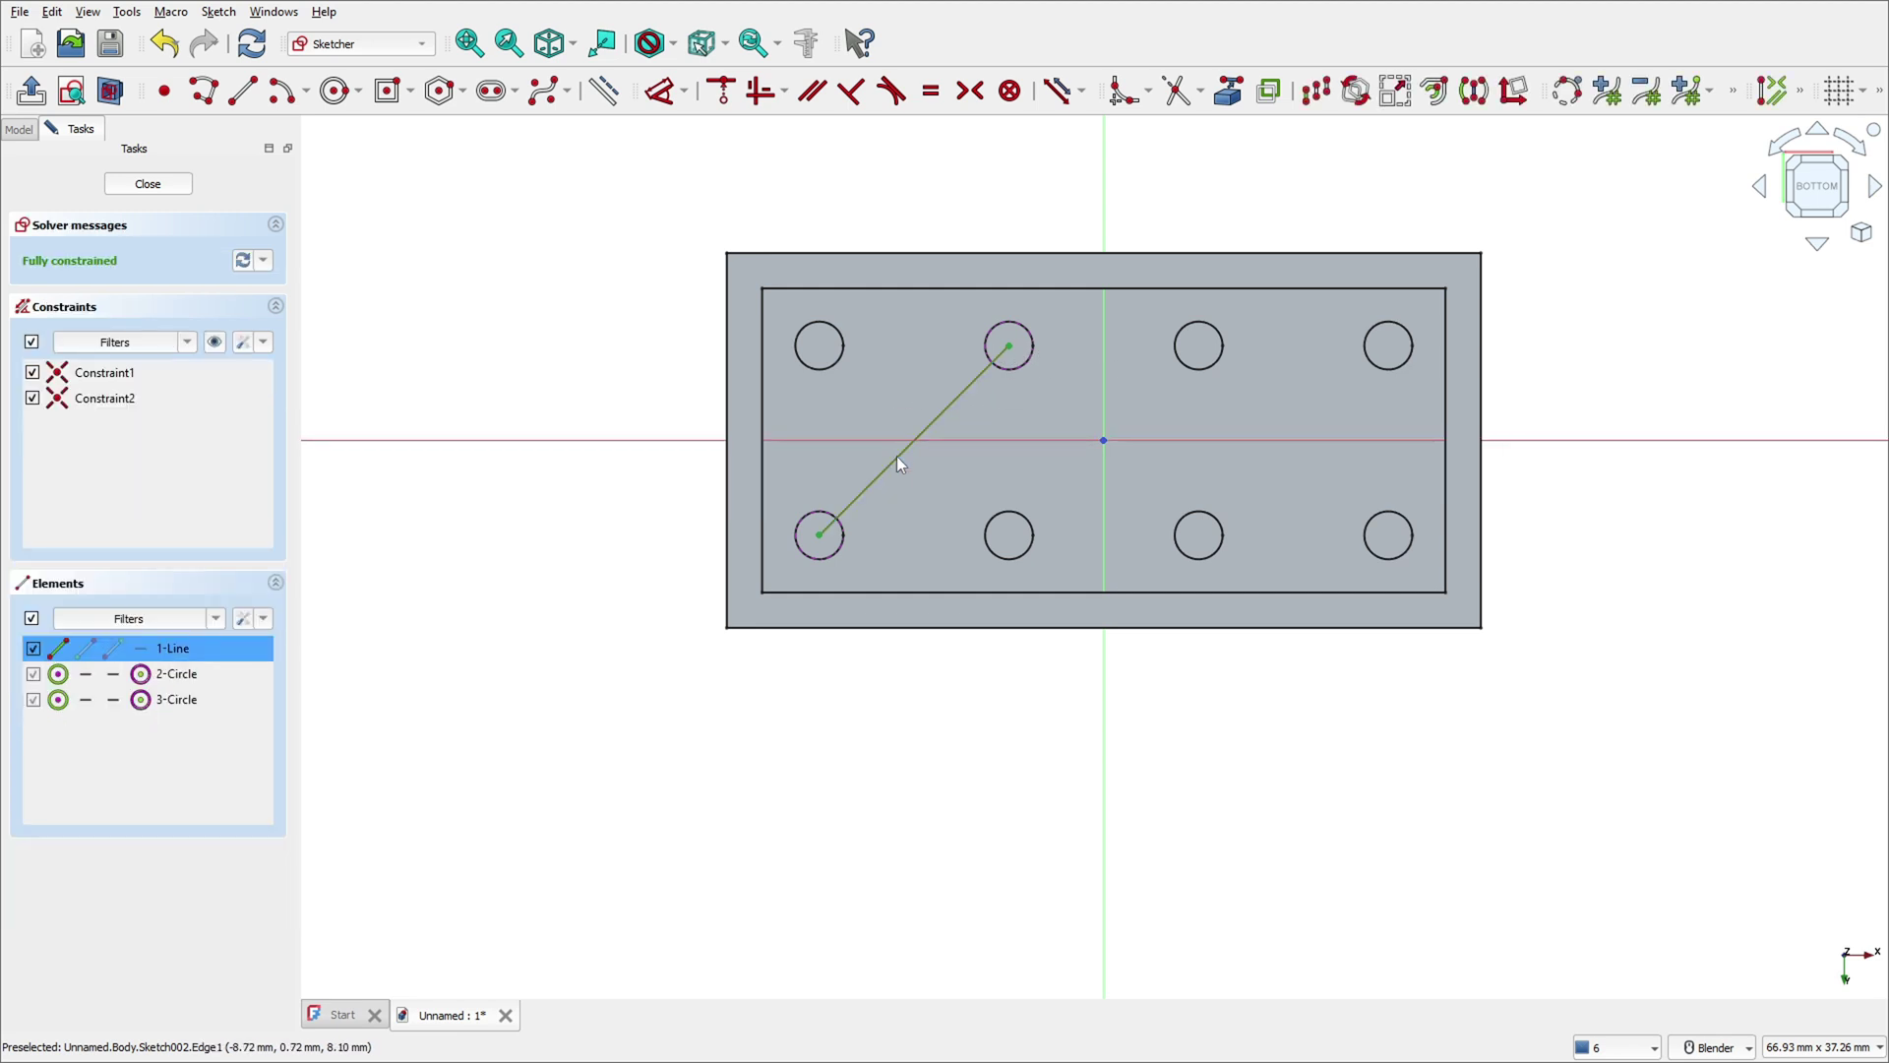
right_click(897, 462)
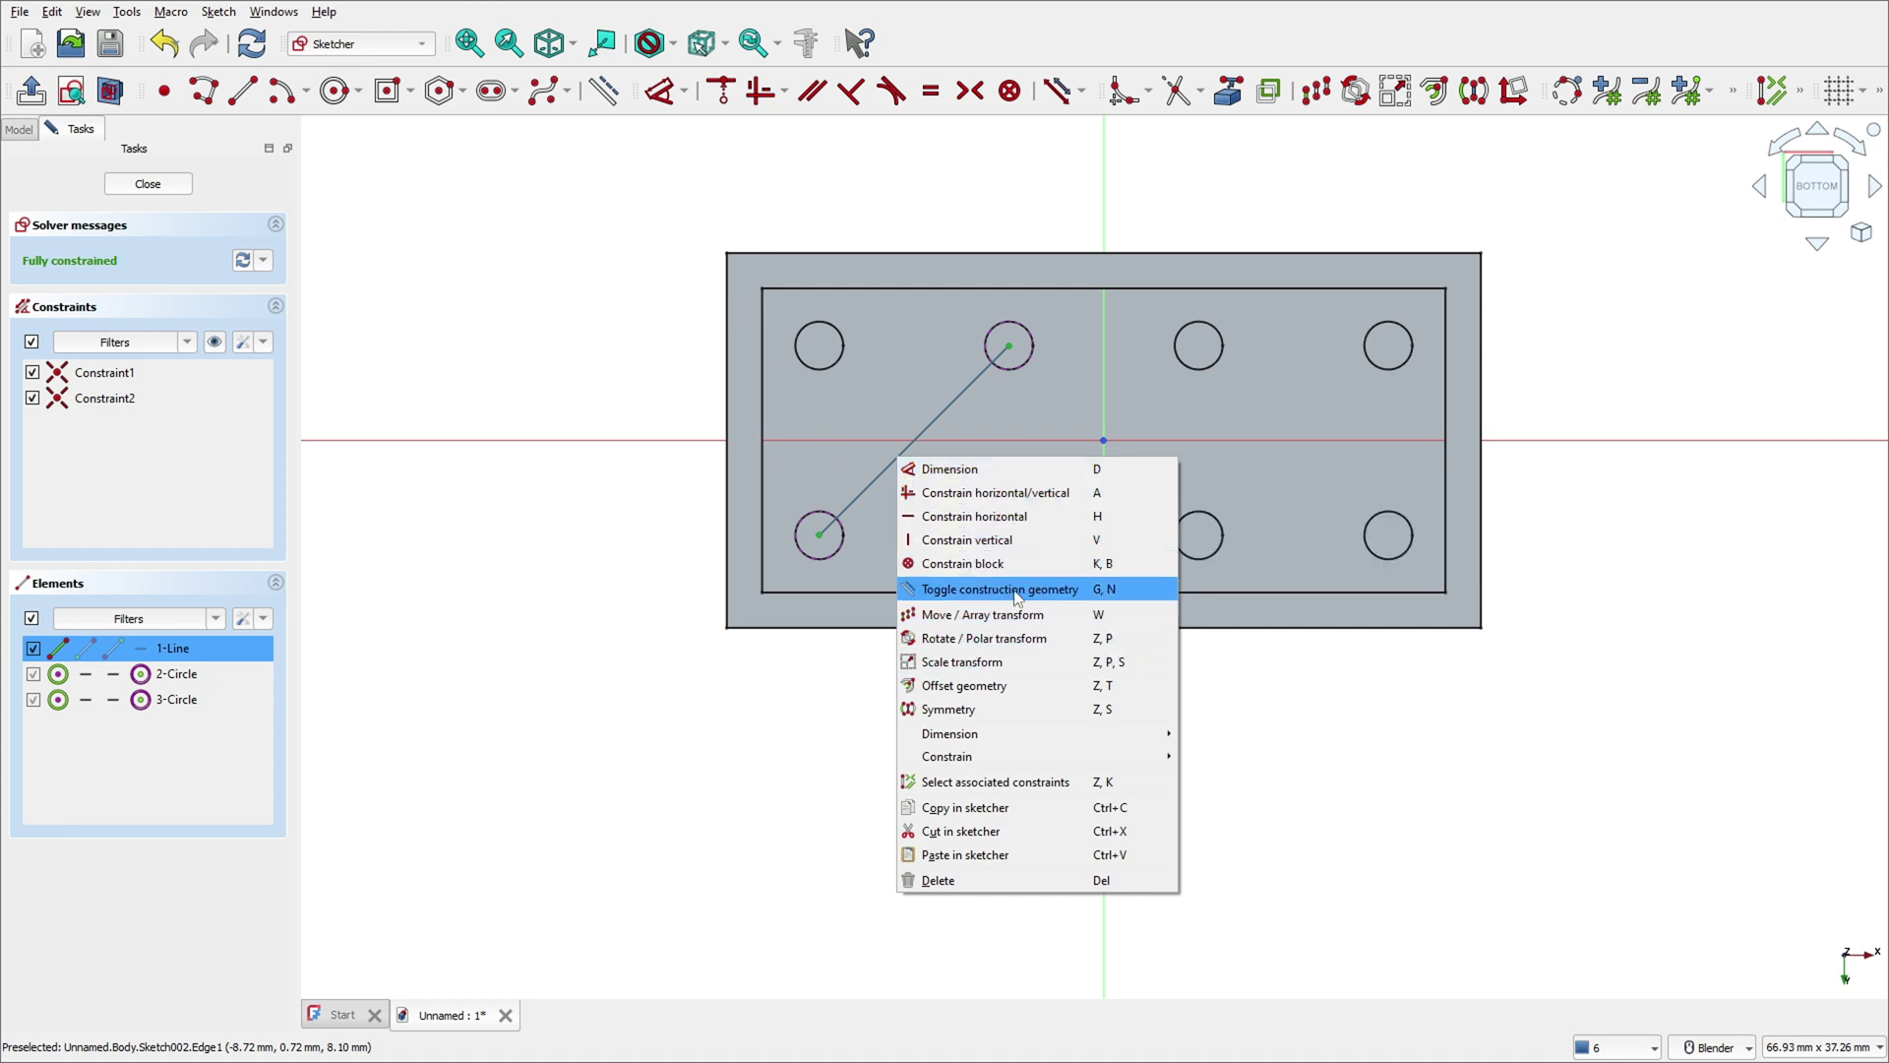
click(1016, 597)
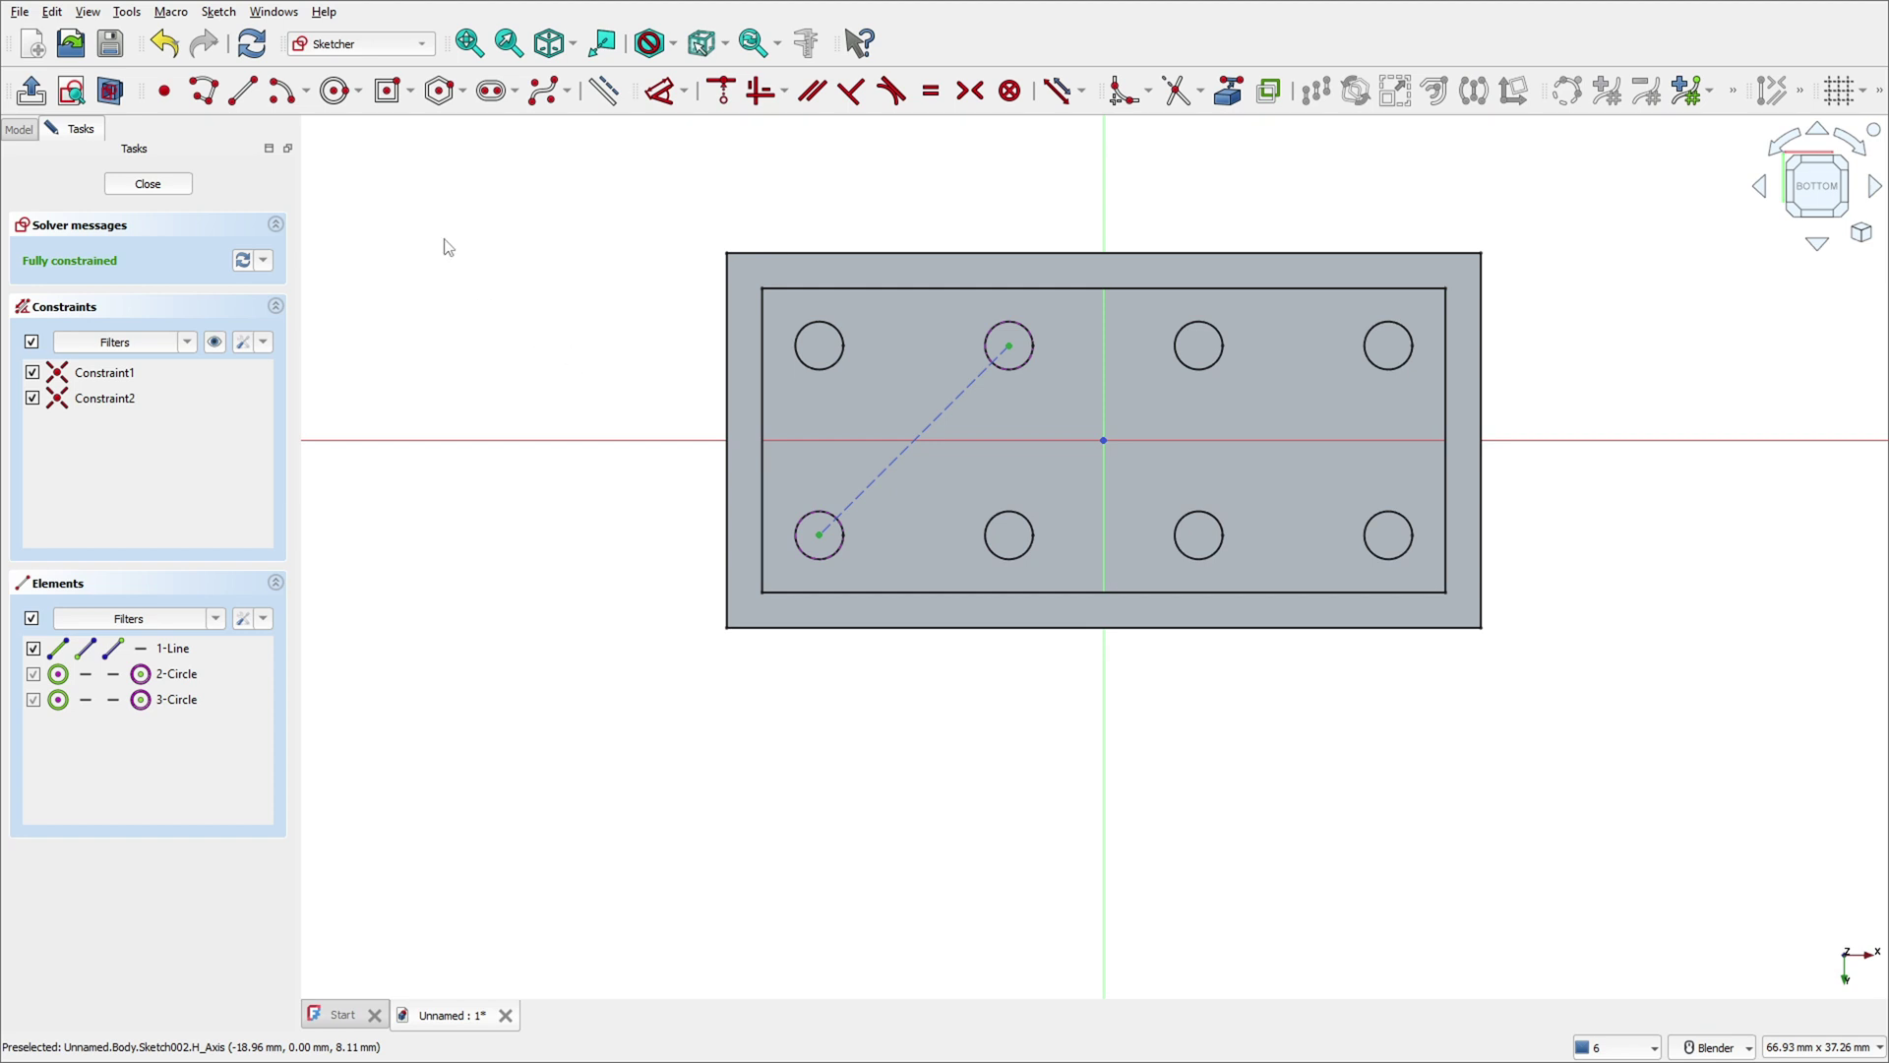
click(335, 91)
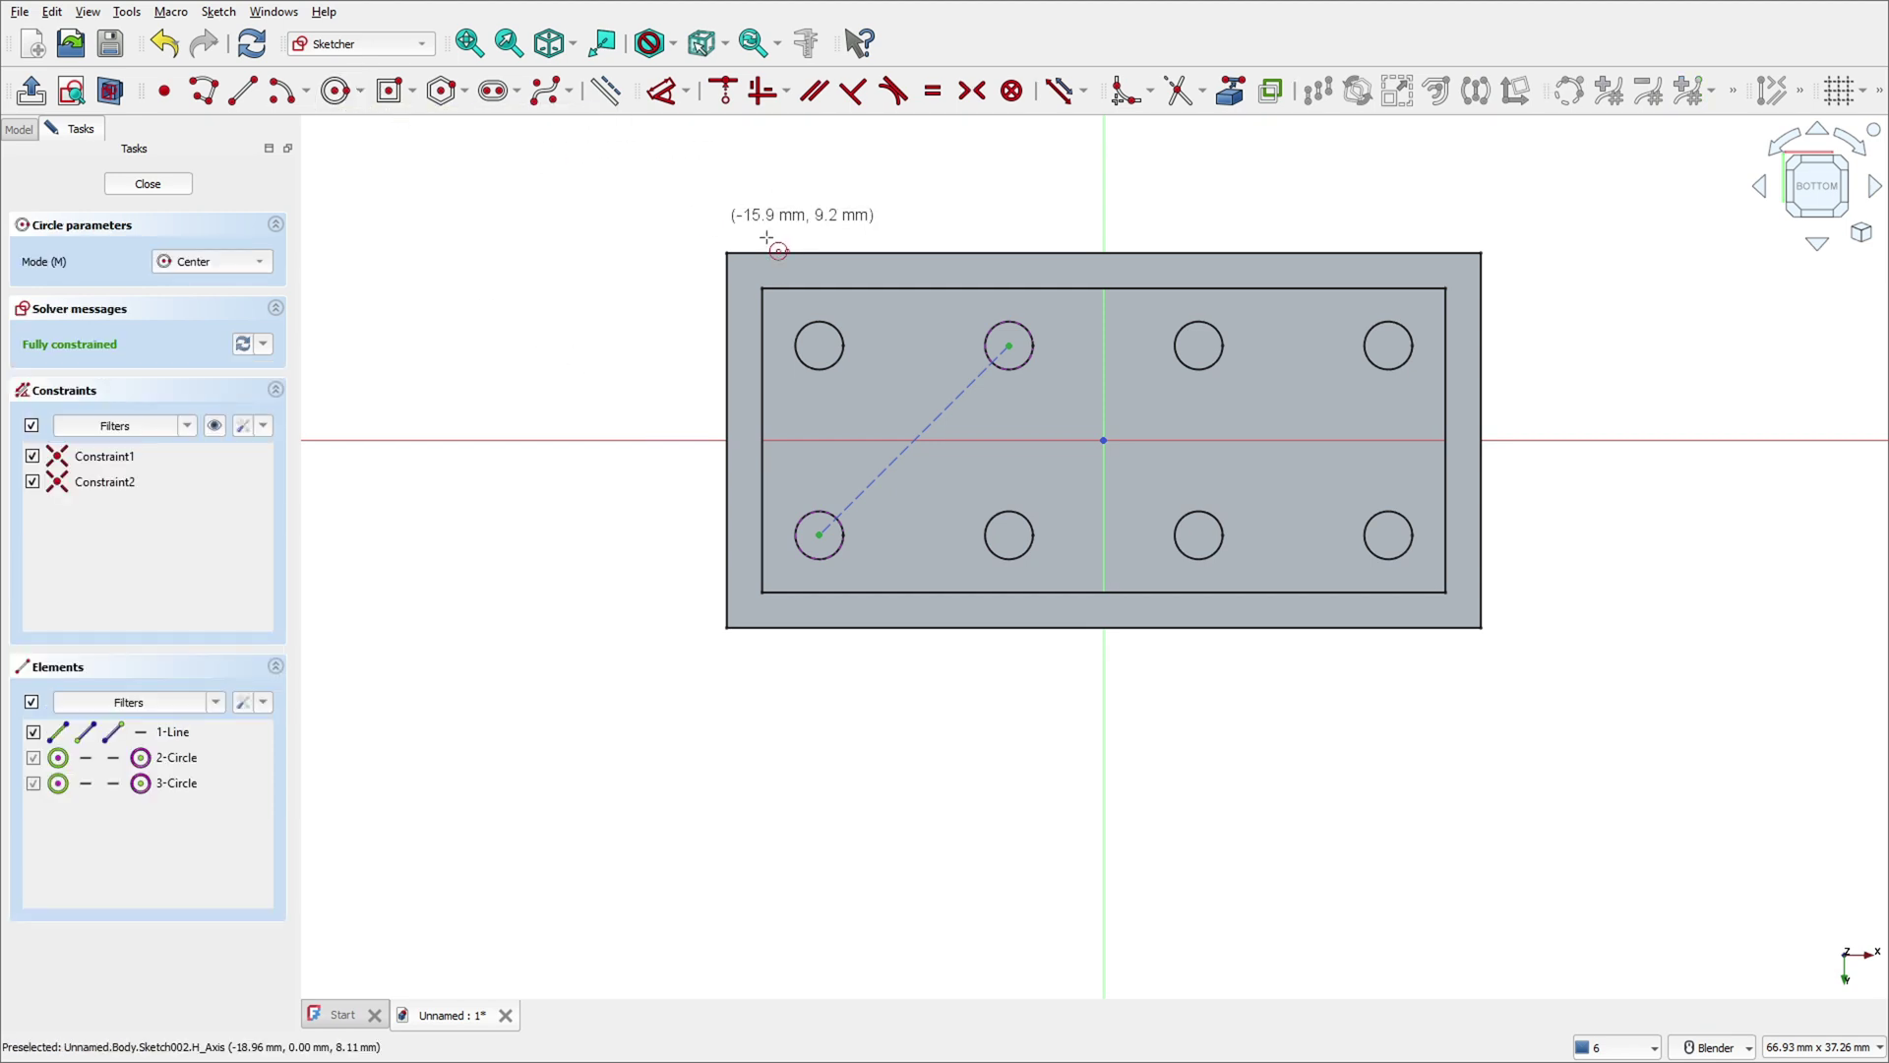
Place a 6.3 mm diameter circle centred on the diagonal construction line.
click(913, 440)
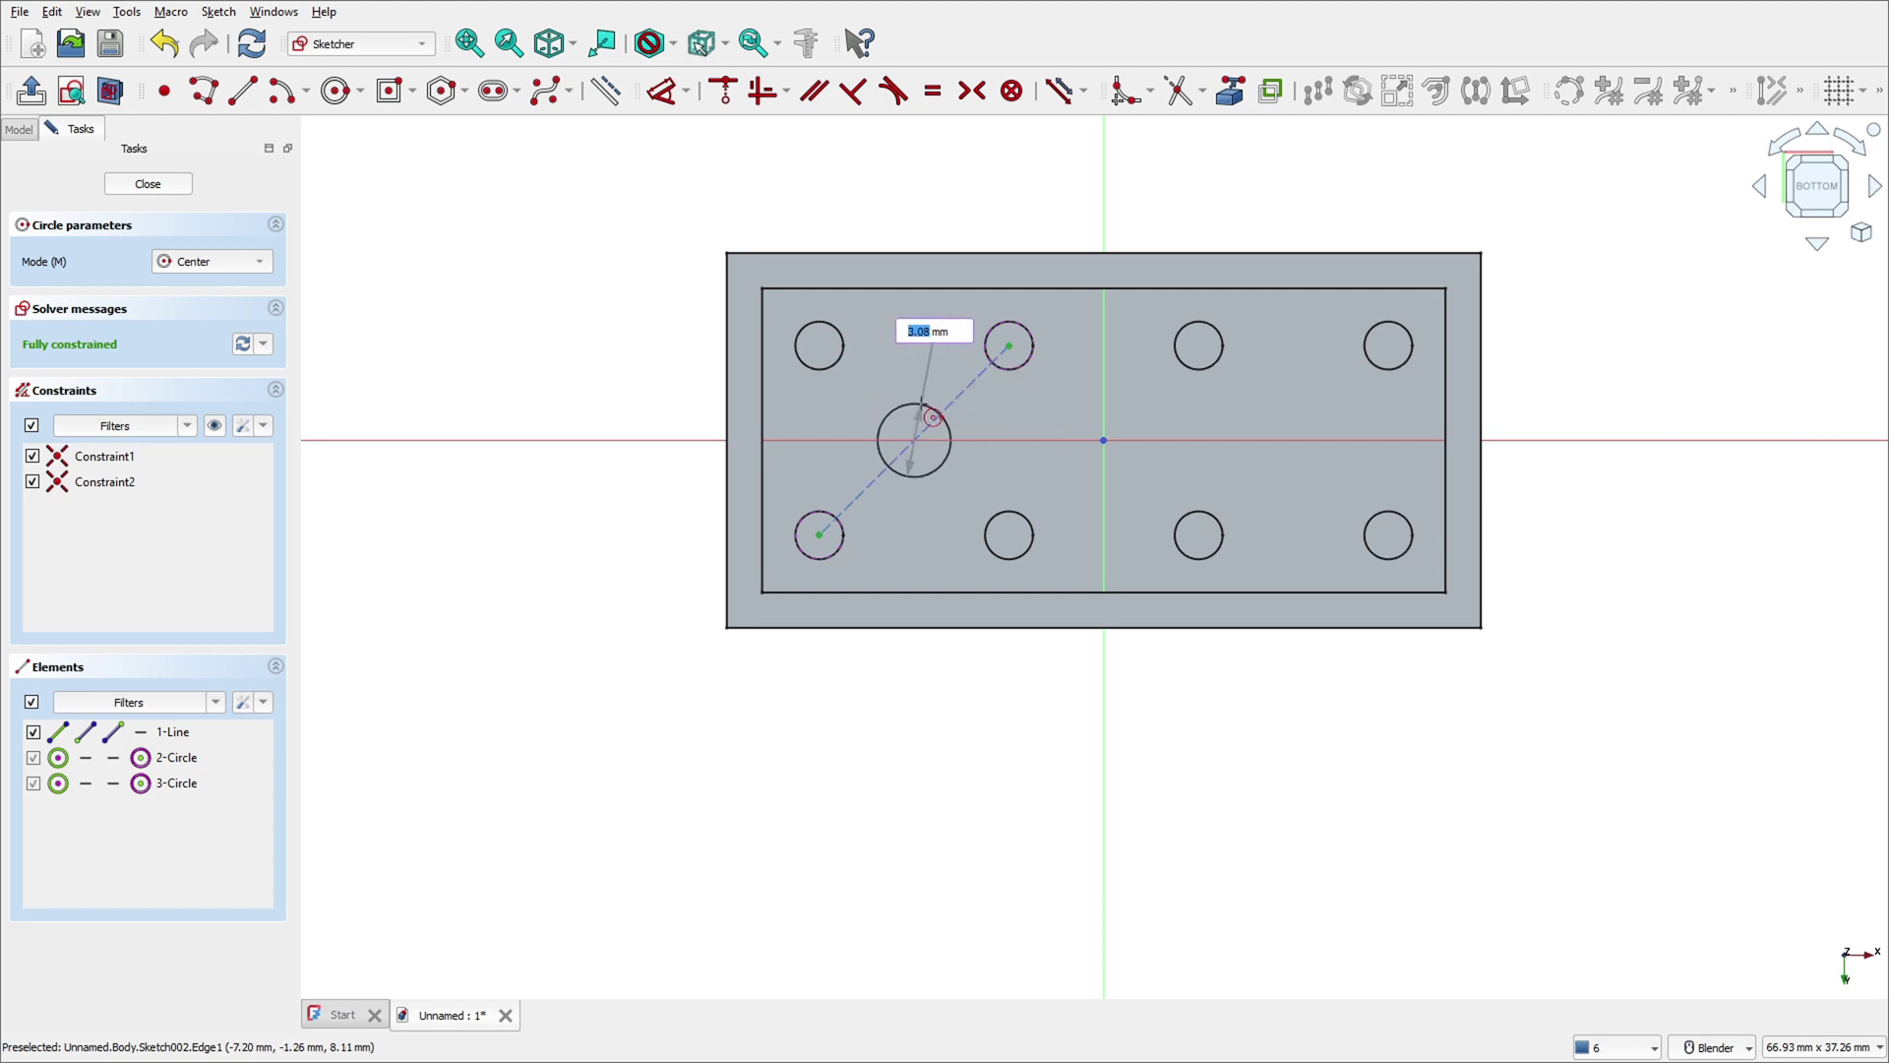
text(6.)
key(Return)
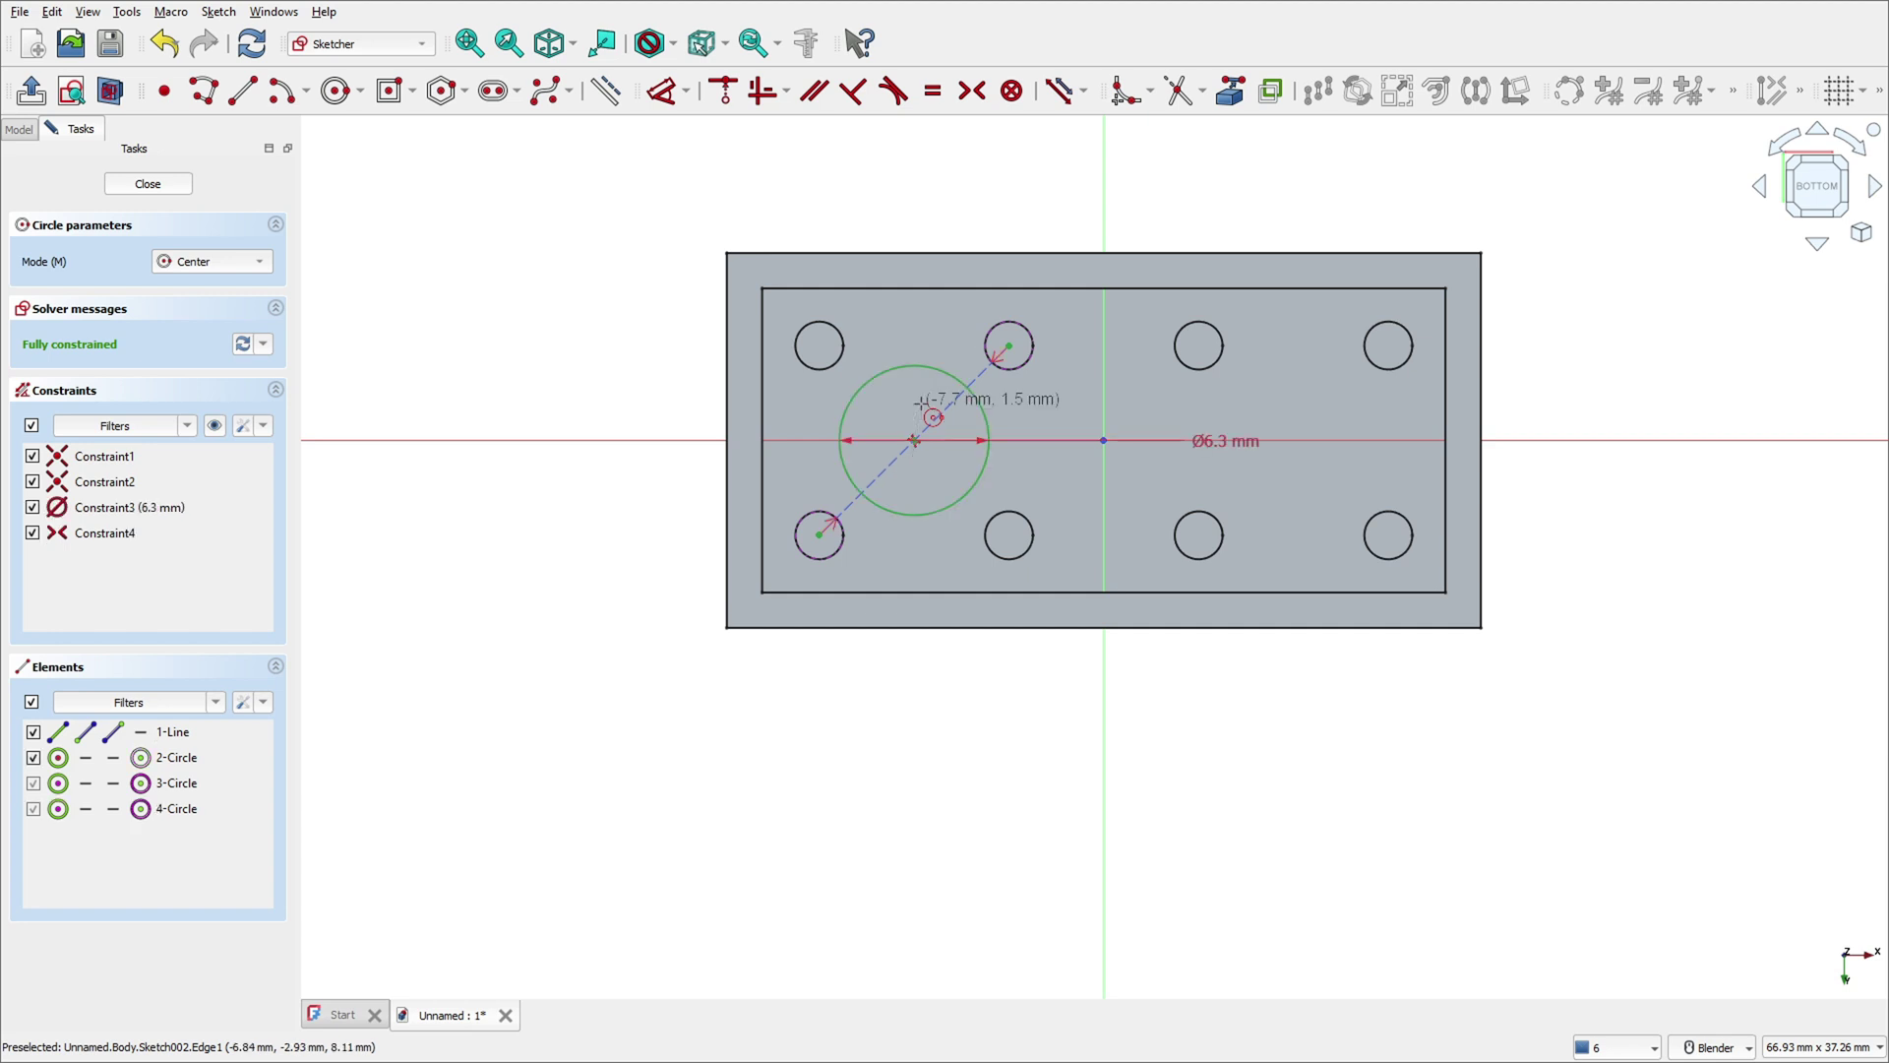
scroll(920, 413, down, 1)
scroll(944, 423, up, 3)
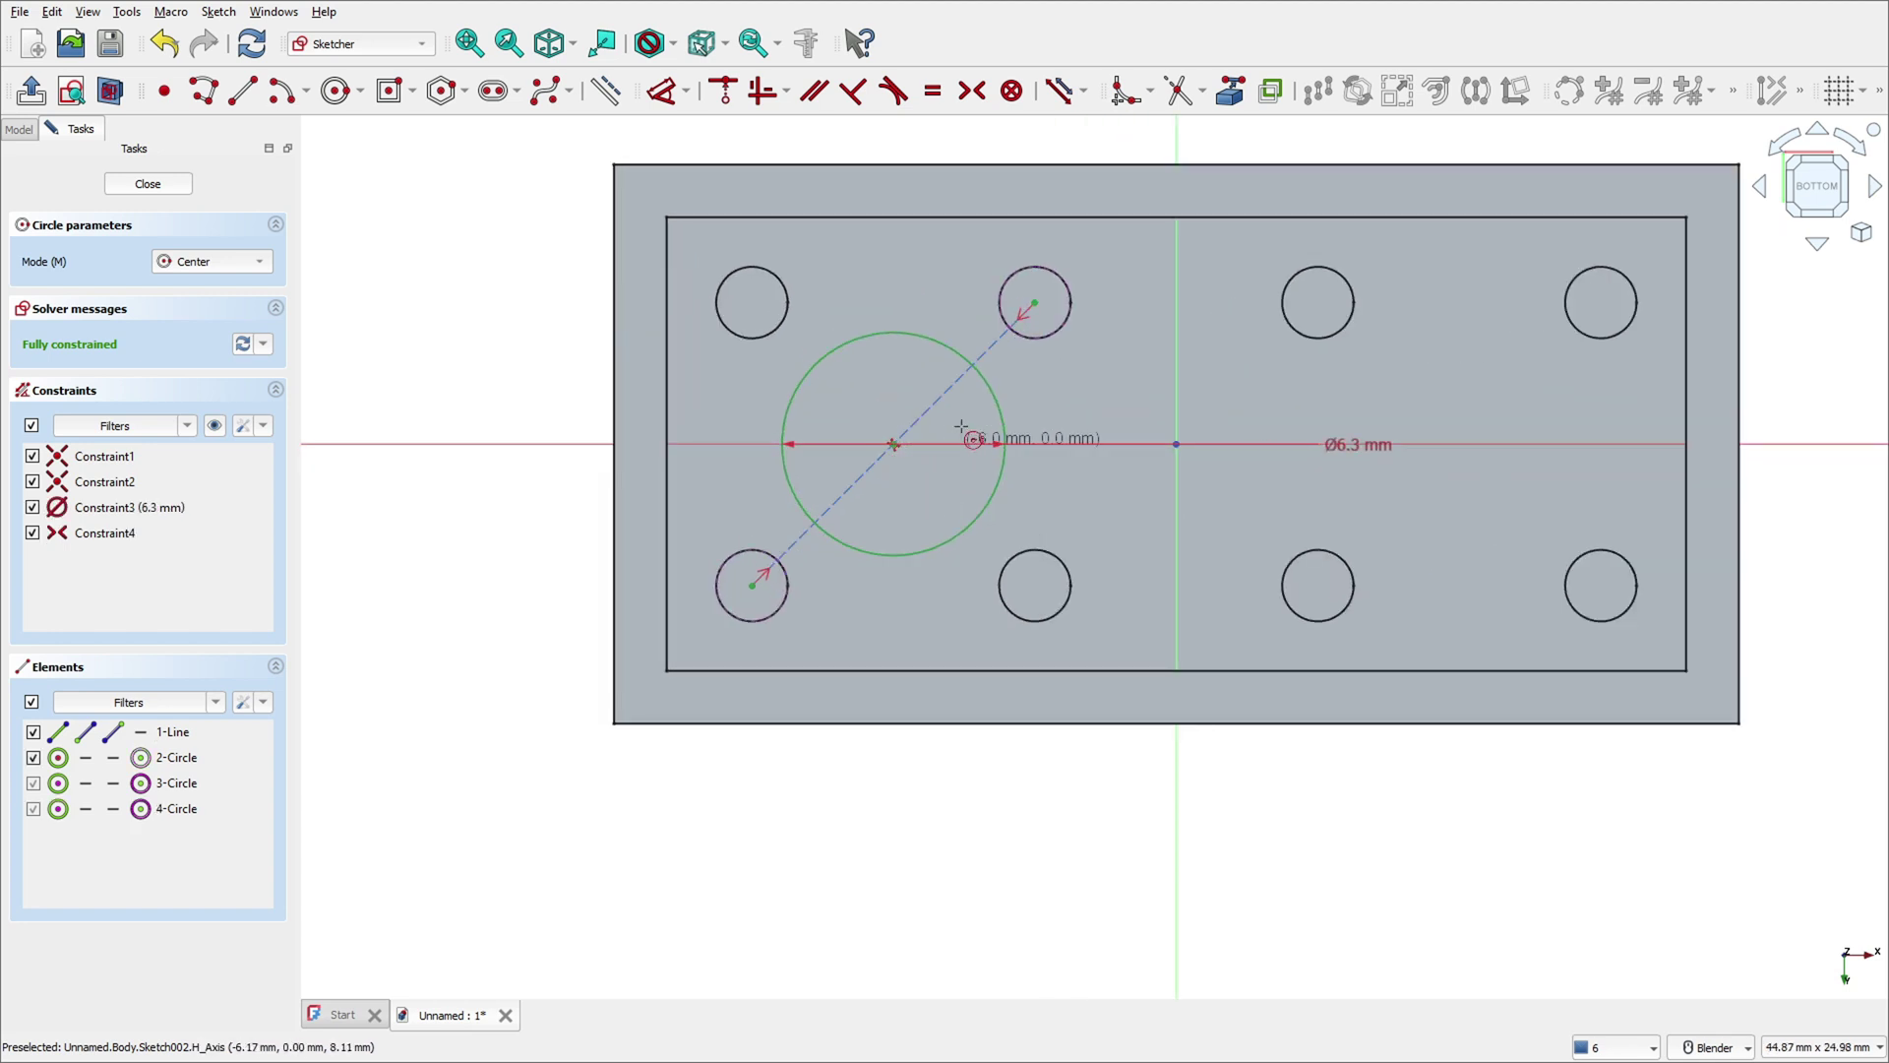
key(Escape)
mouse_move(1334, 442)
mouse_down()
mouse_move(1328, 468)
mouse_move(1077, 474)
mouse_up()
scroll(866, 417, down, 1)
scroll(856, 393, up, 3)
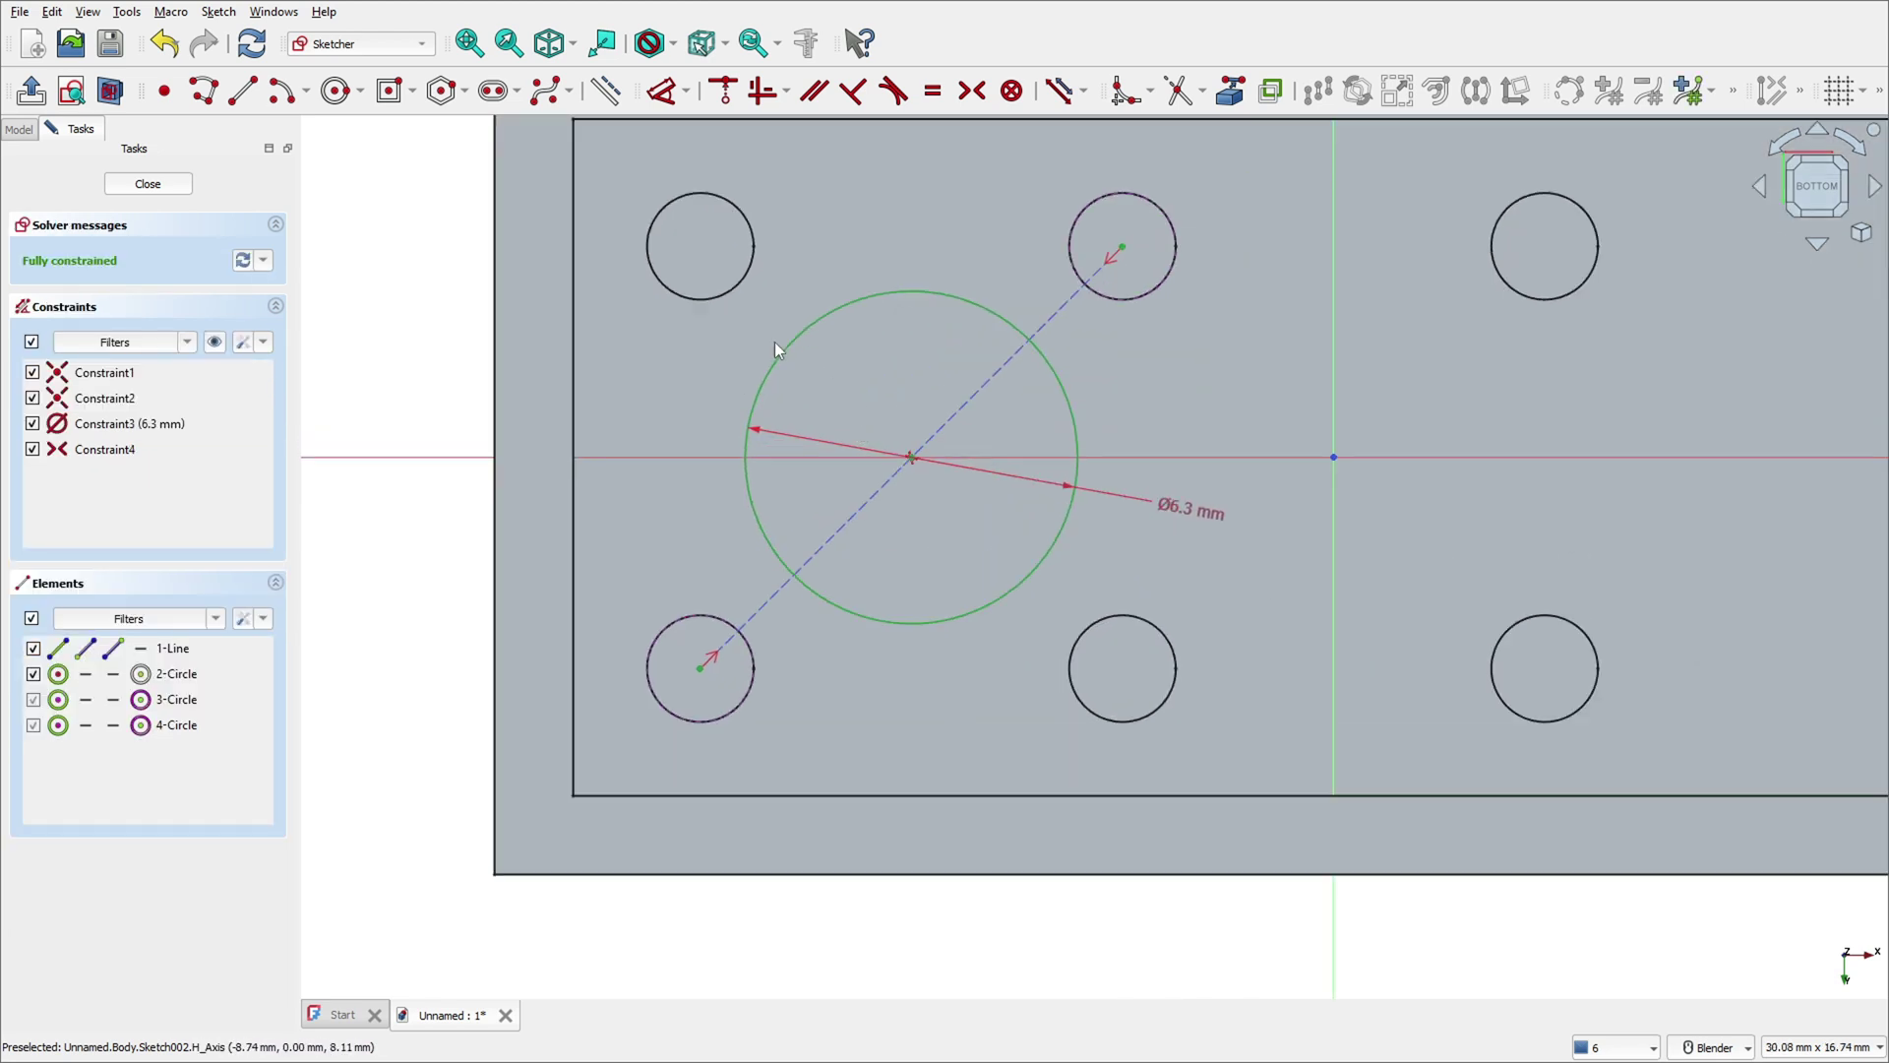
Add a concentric inner circle 1 mm inside the outer one, then leave the sketch.
click(336, 91)
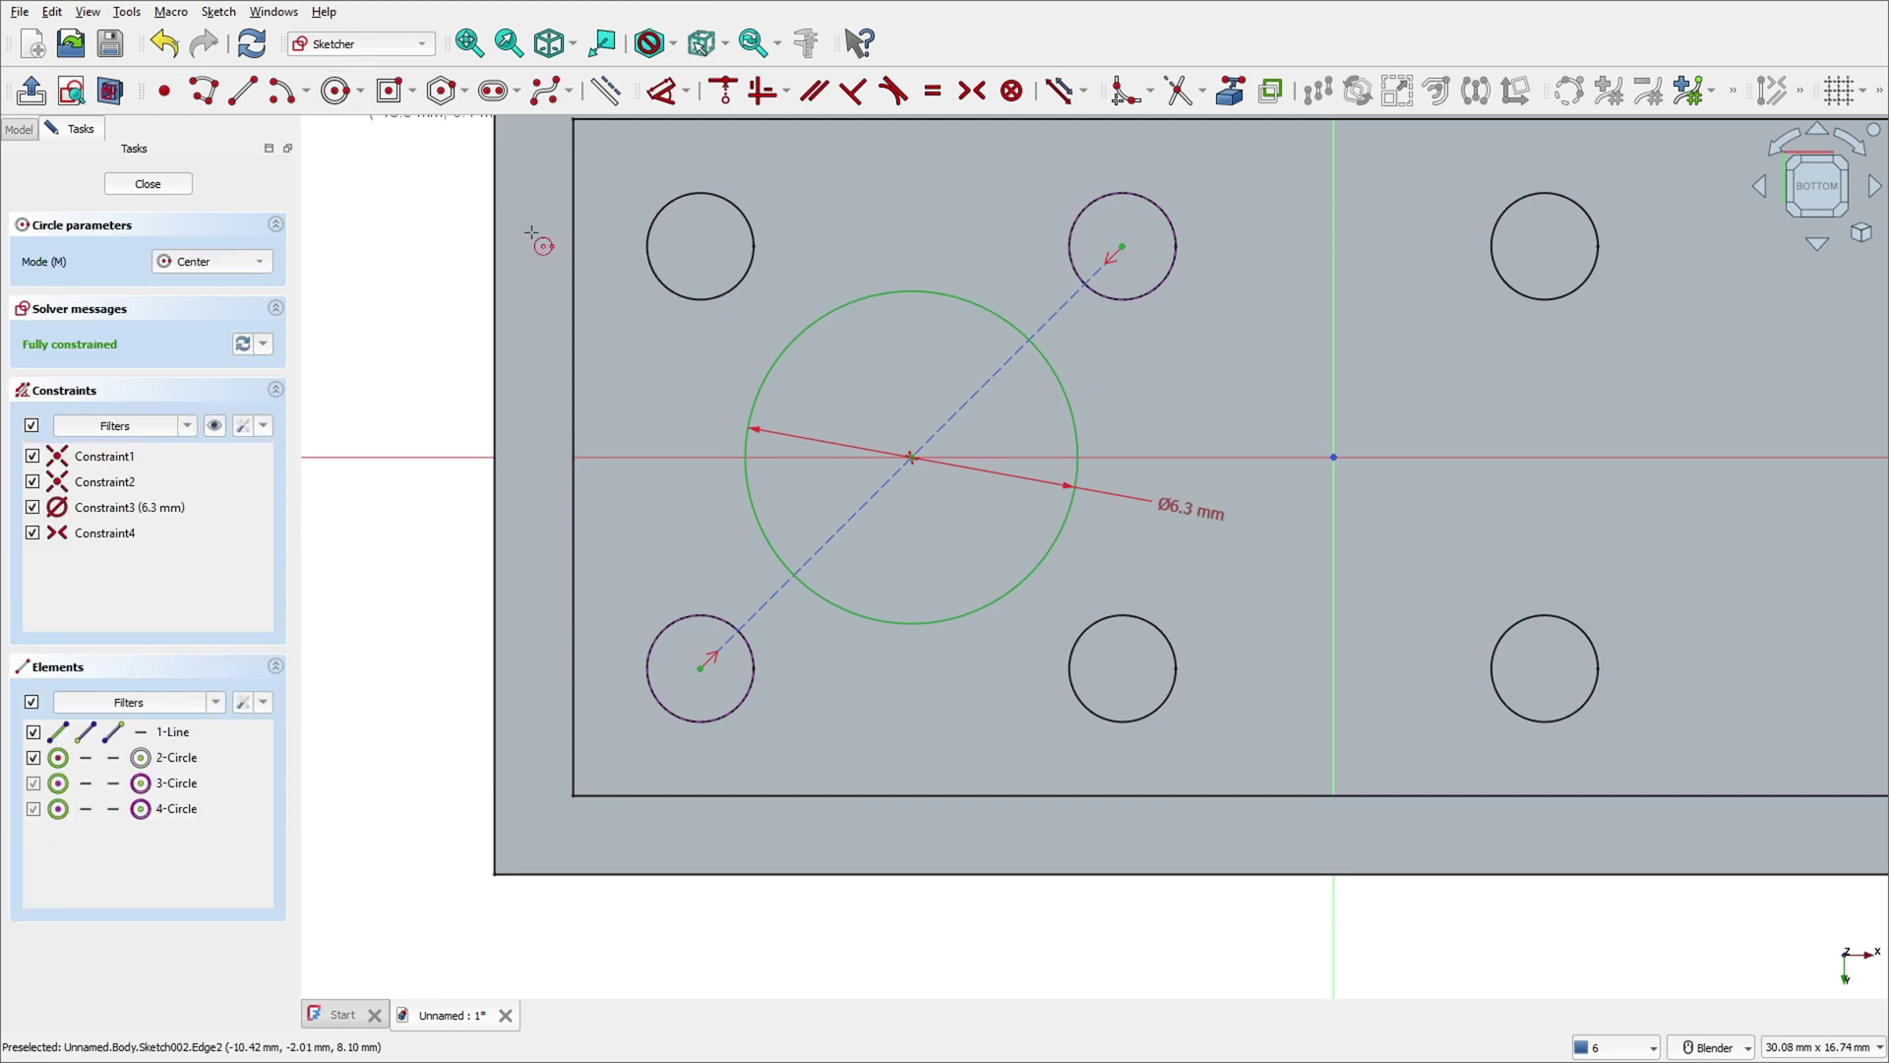
click(912, 458)
click(913, 352)
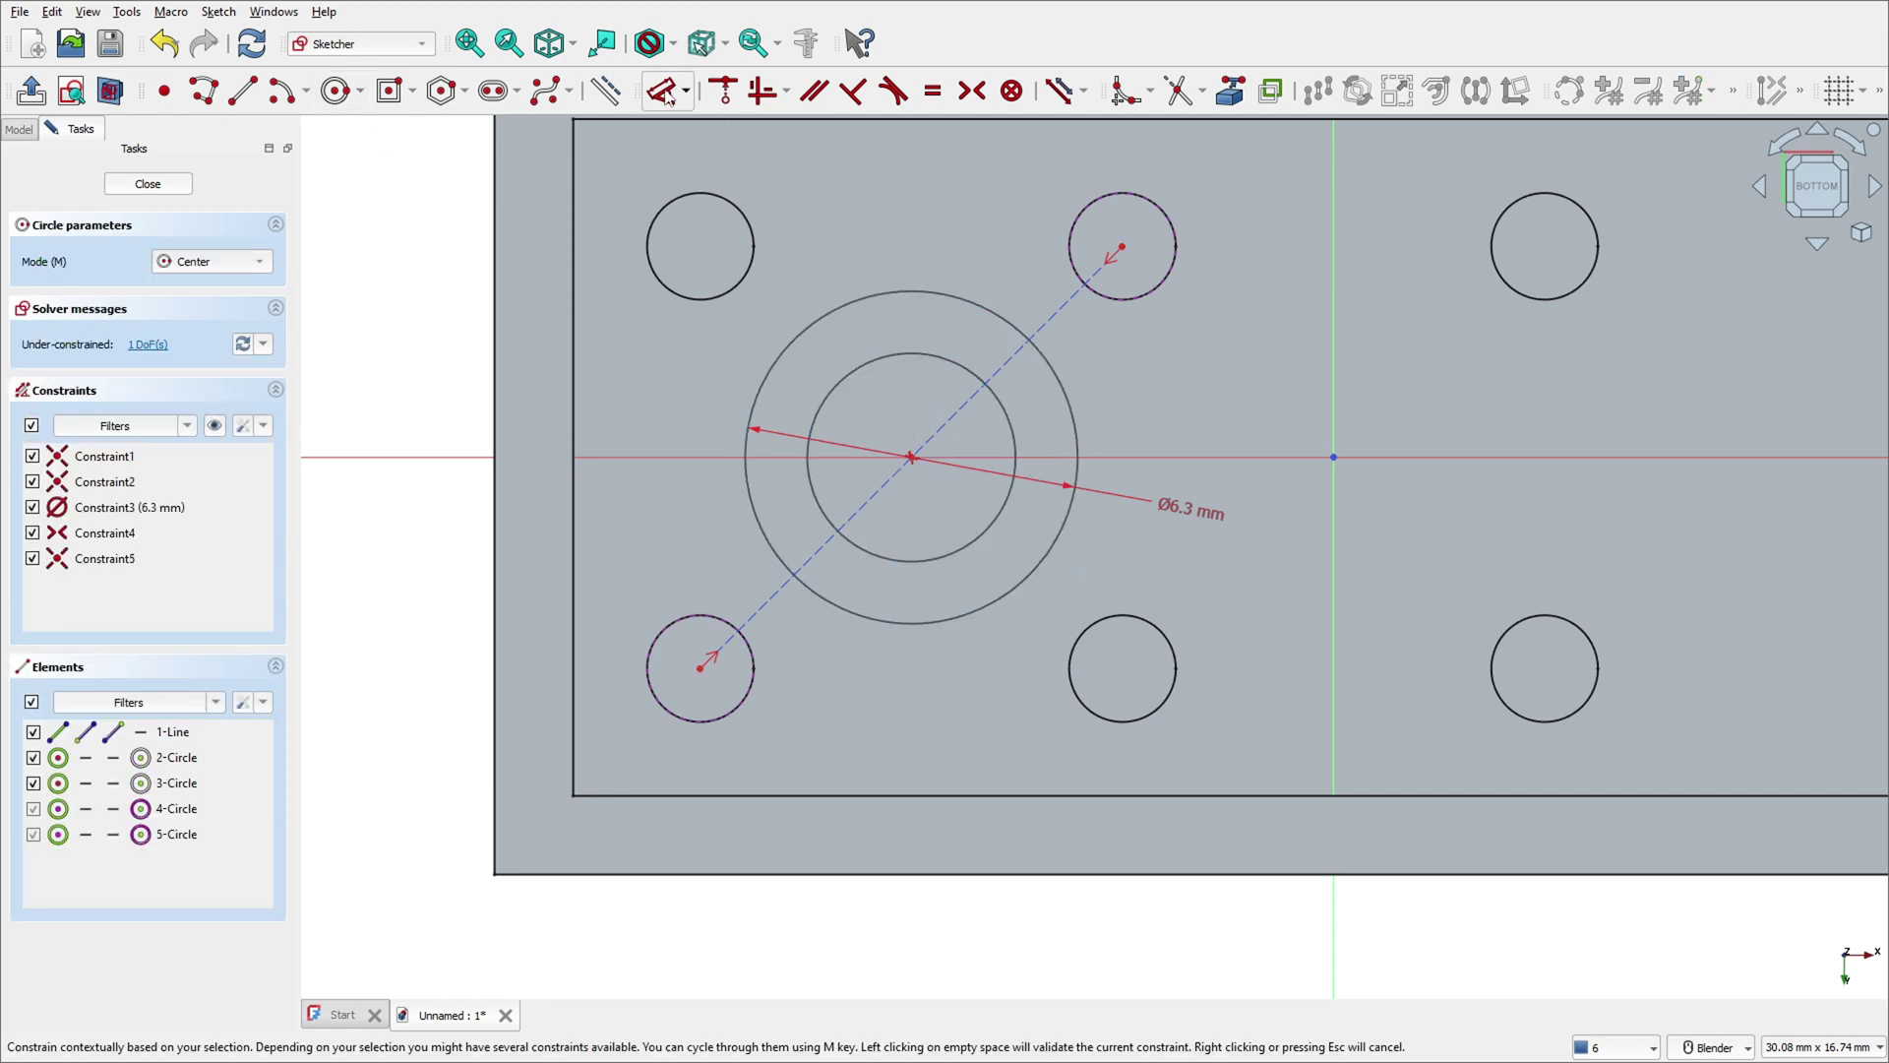
click(666, 90)
click(1013, 422)
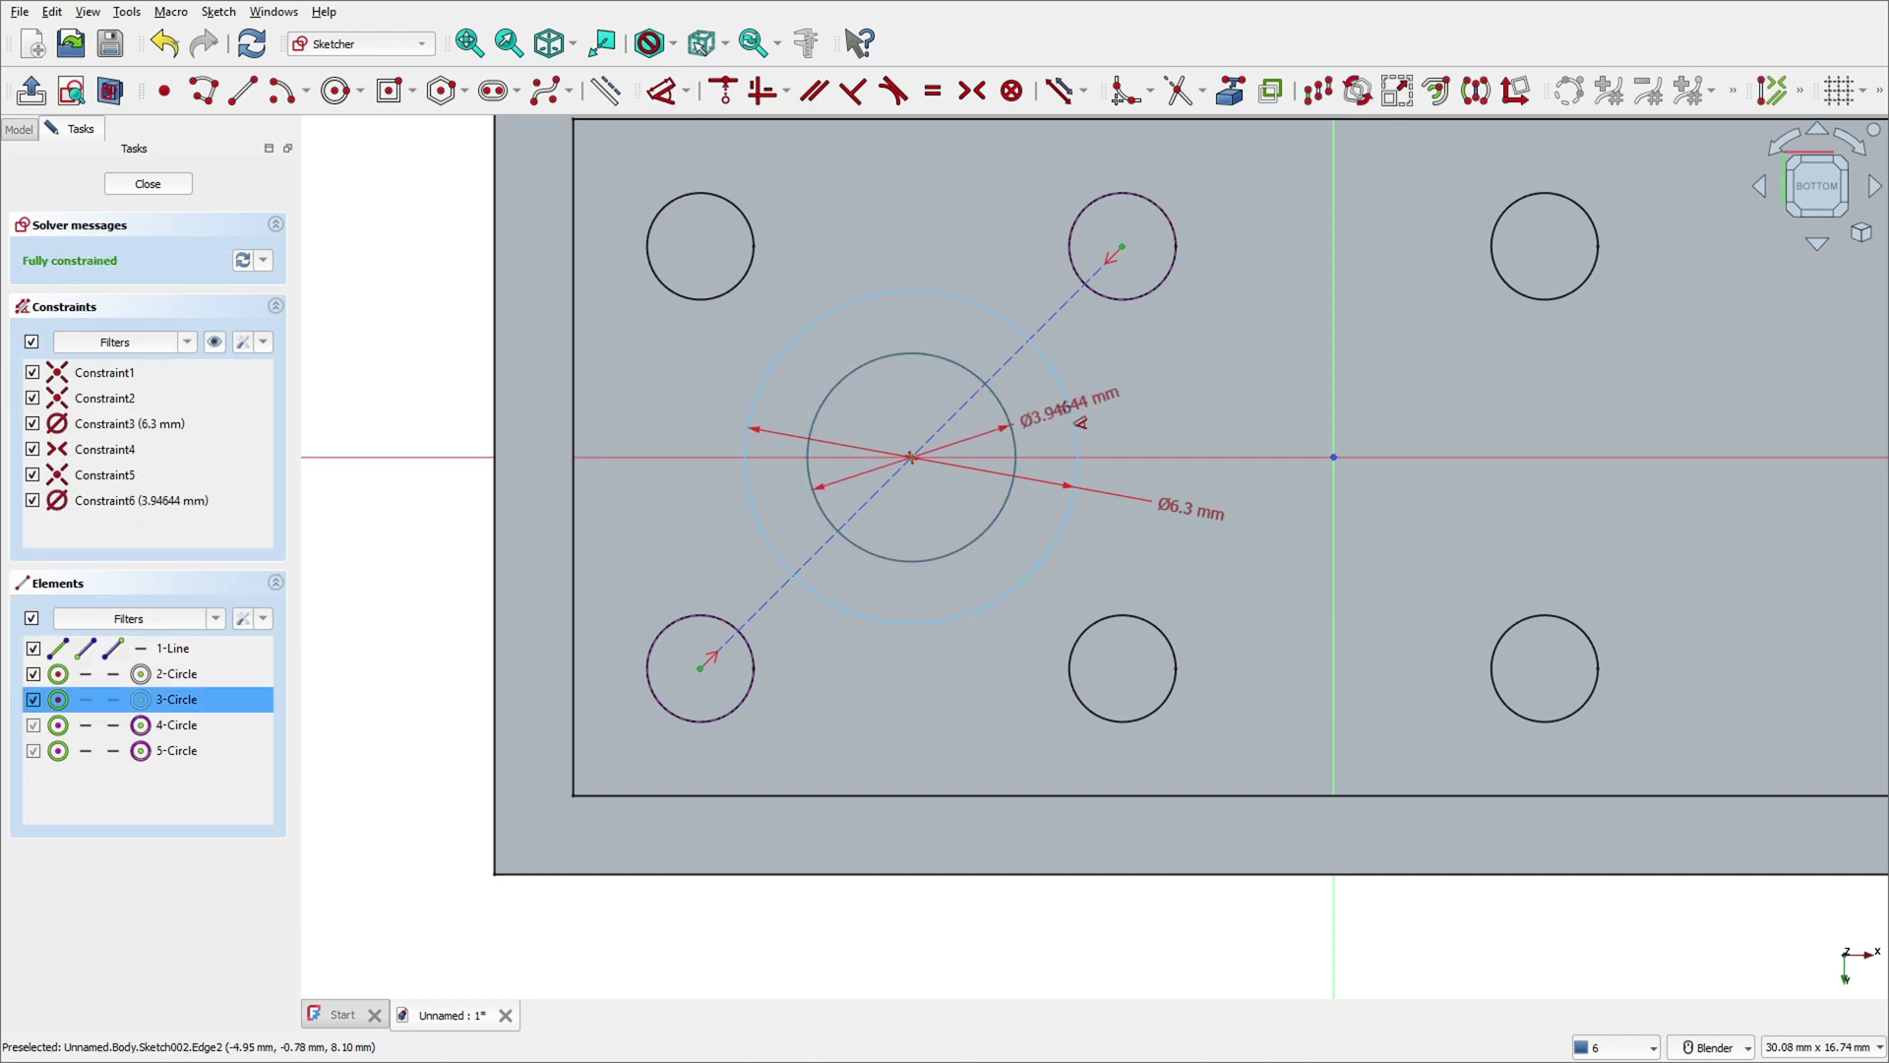
click(1077, 424)
click(1135, 428)
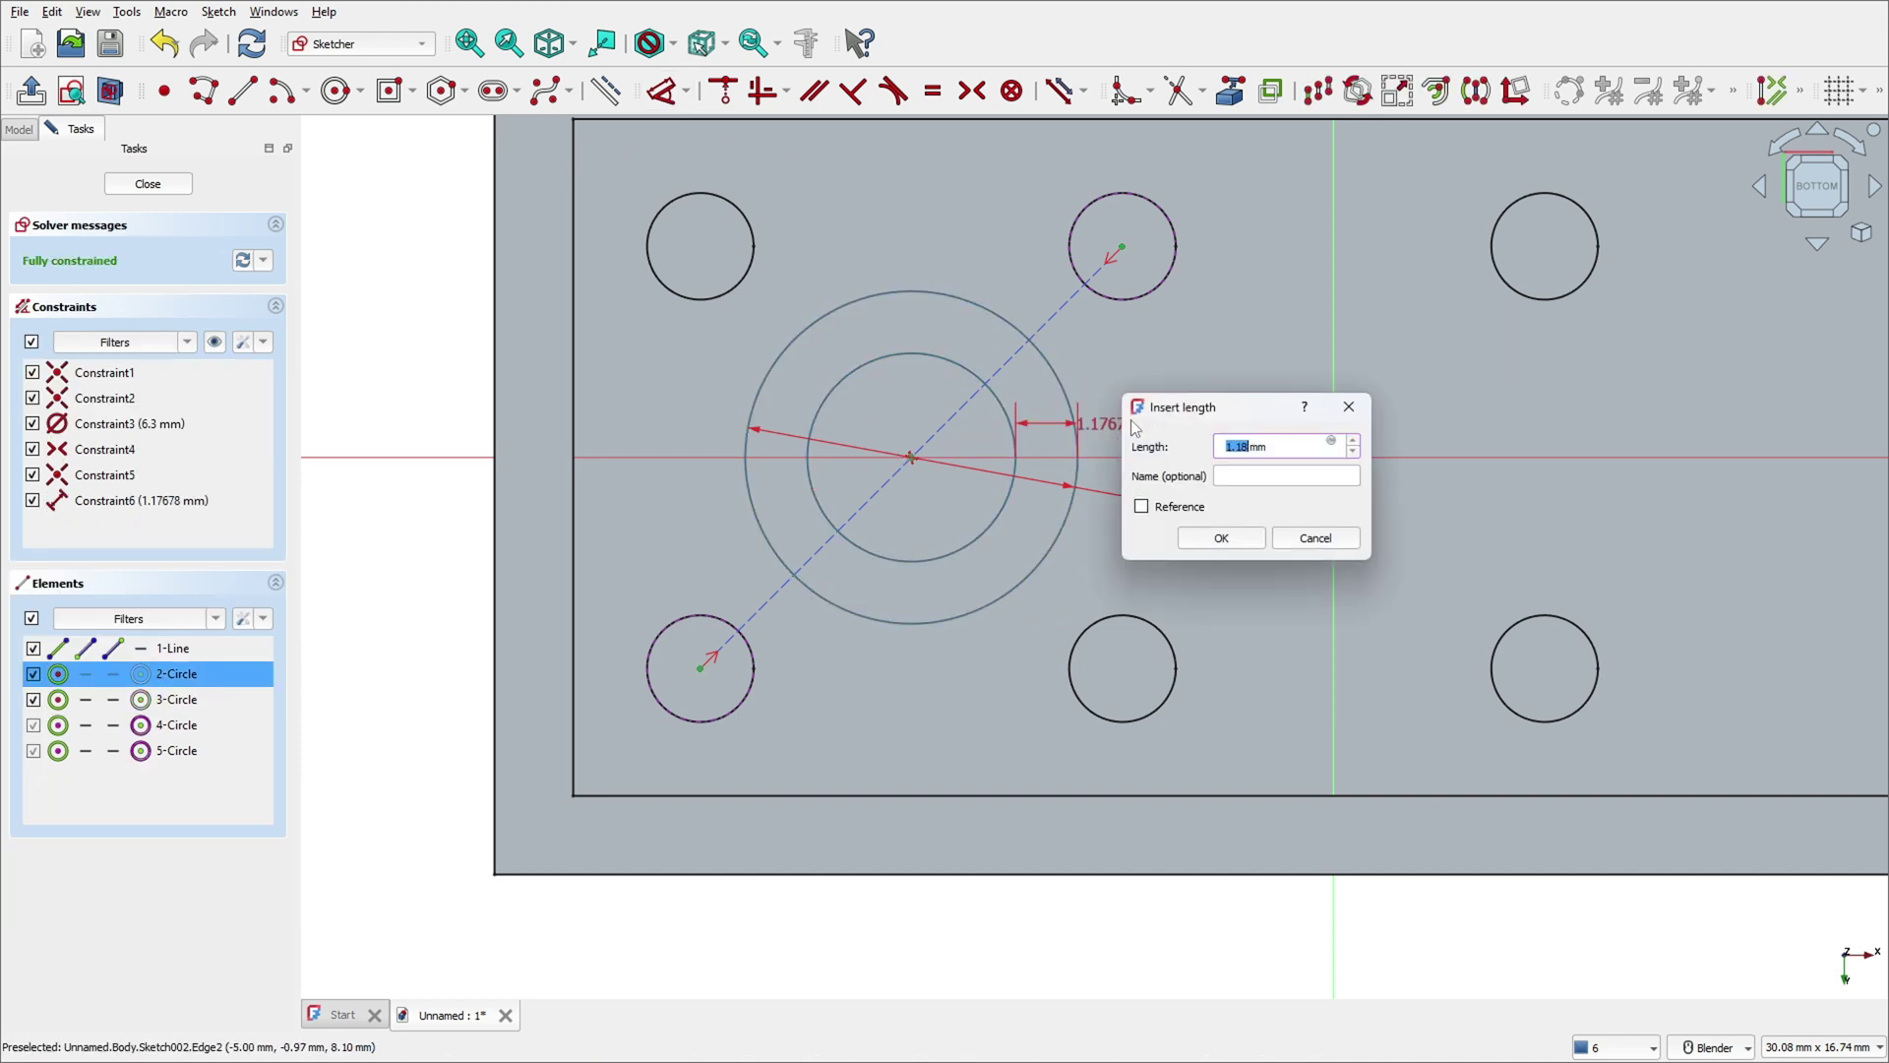
key(Return)
scroll(1131, 419, down, 4)
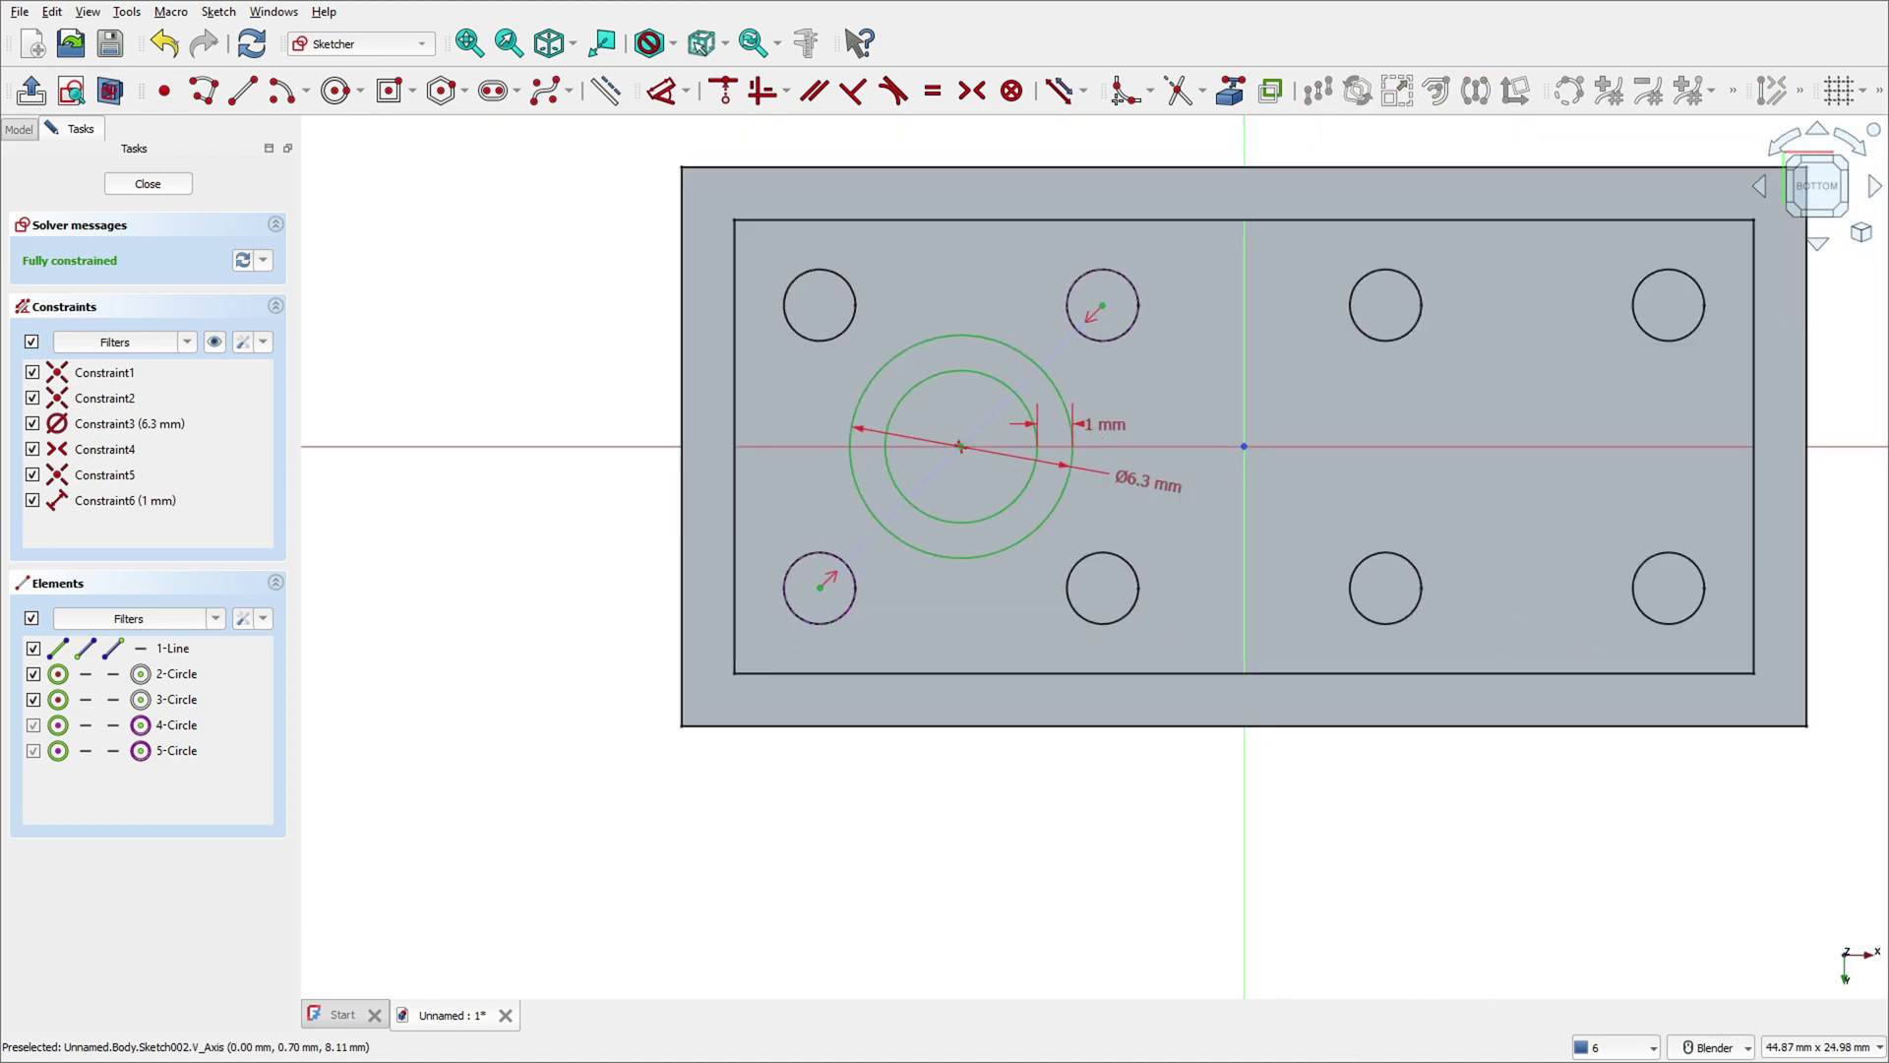
click(30, 90)
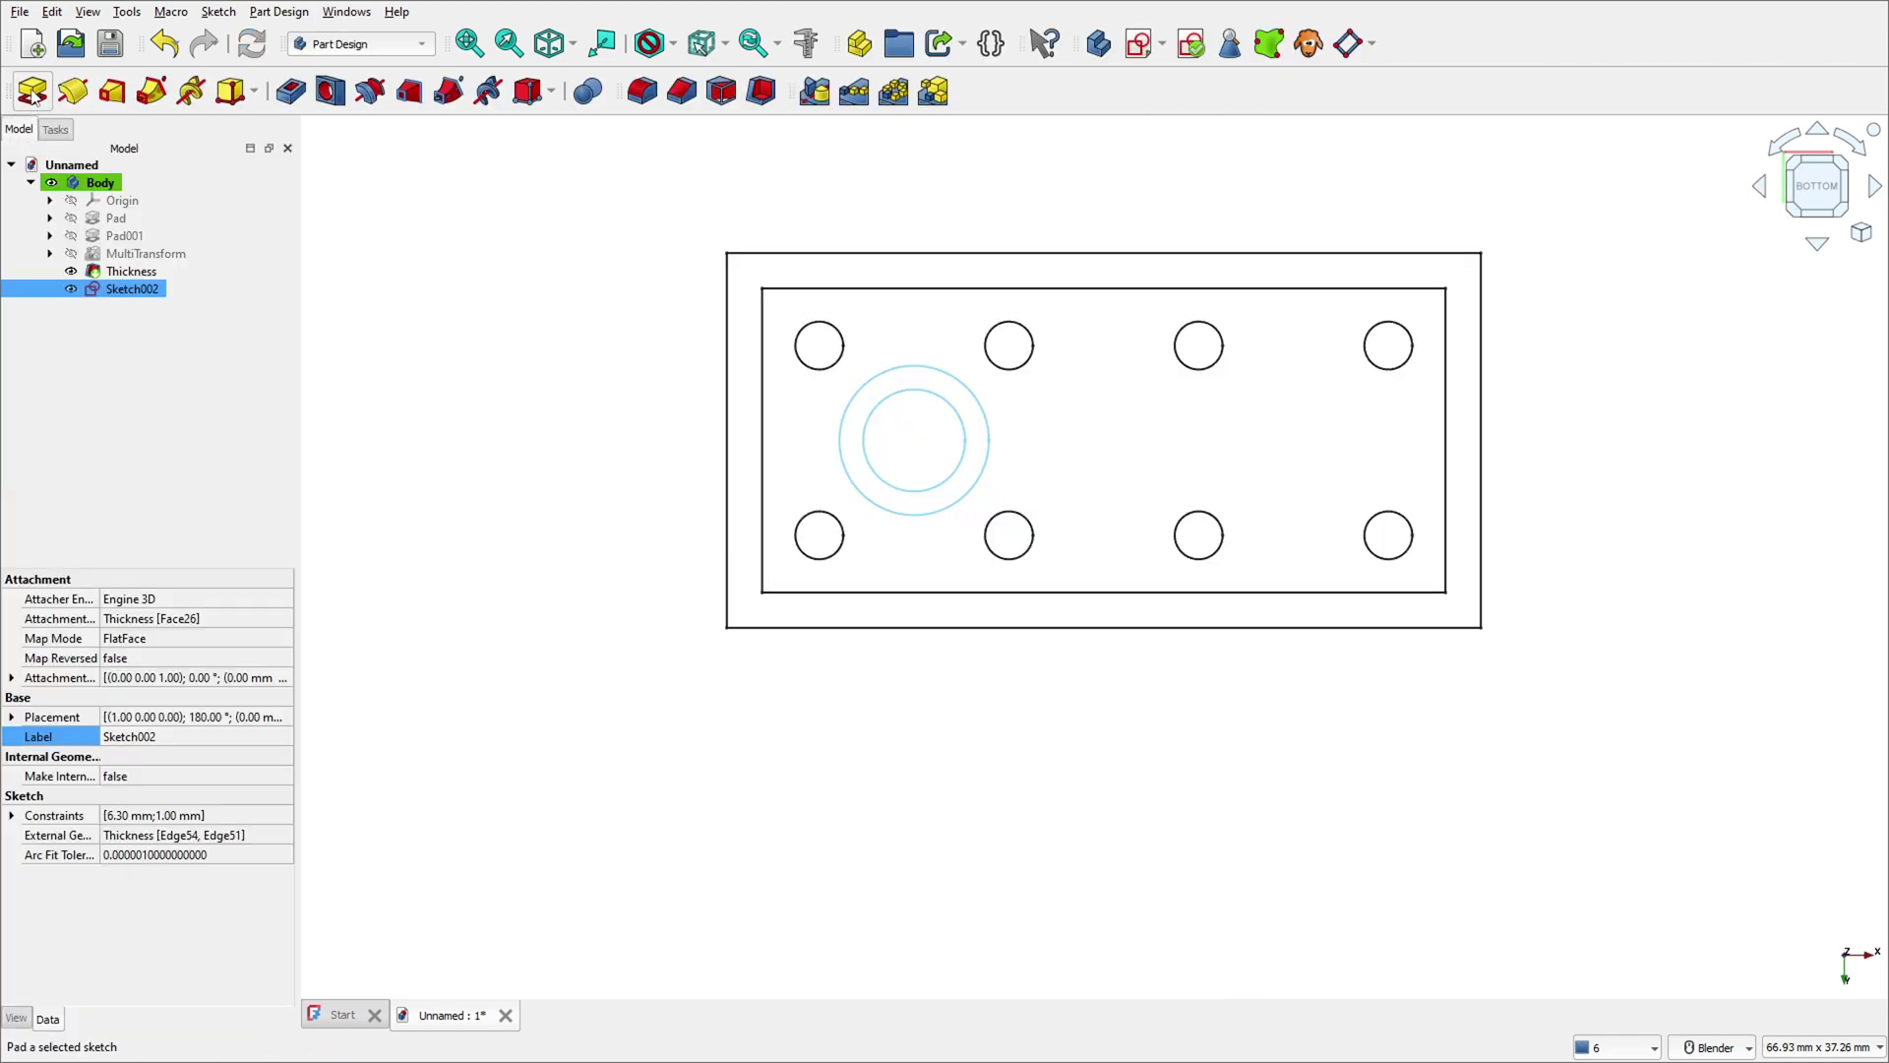
Pad the ring sketch 8.1 mm into a hollow tube under the brick.
click(32, 92)
middle_drag(1069, 457, 876, 495)
triple_click(166, 288)
text(8.1)
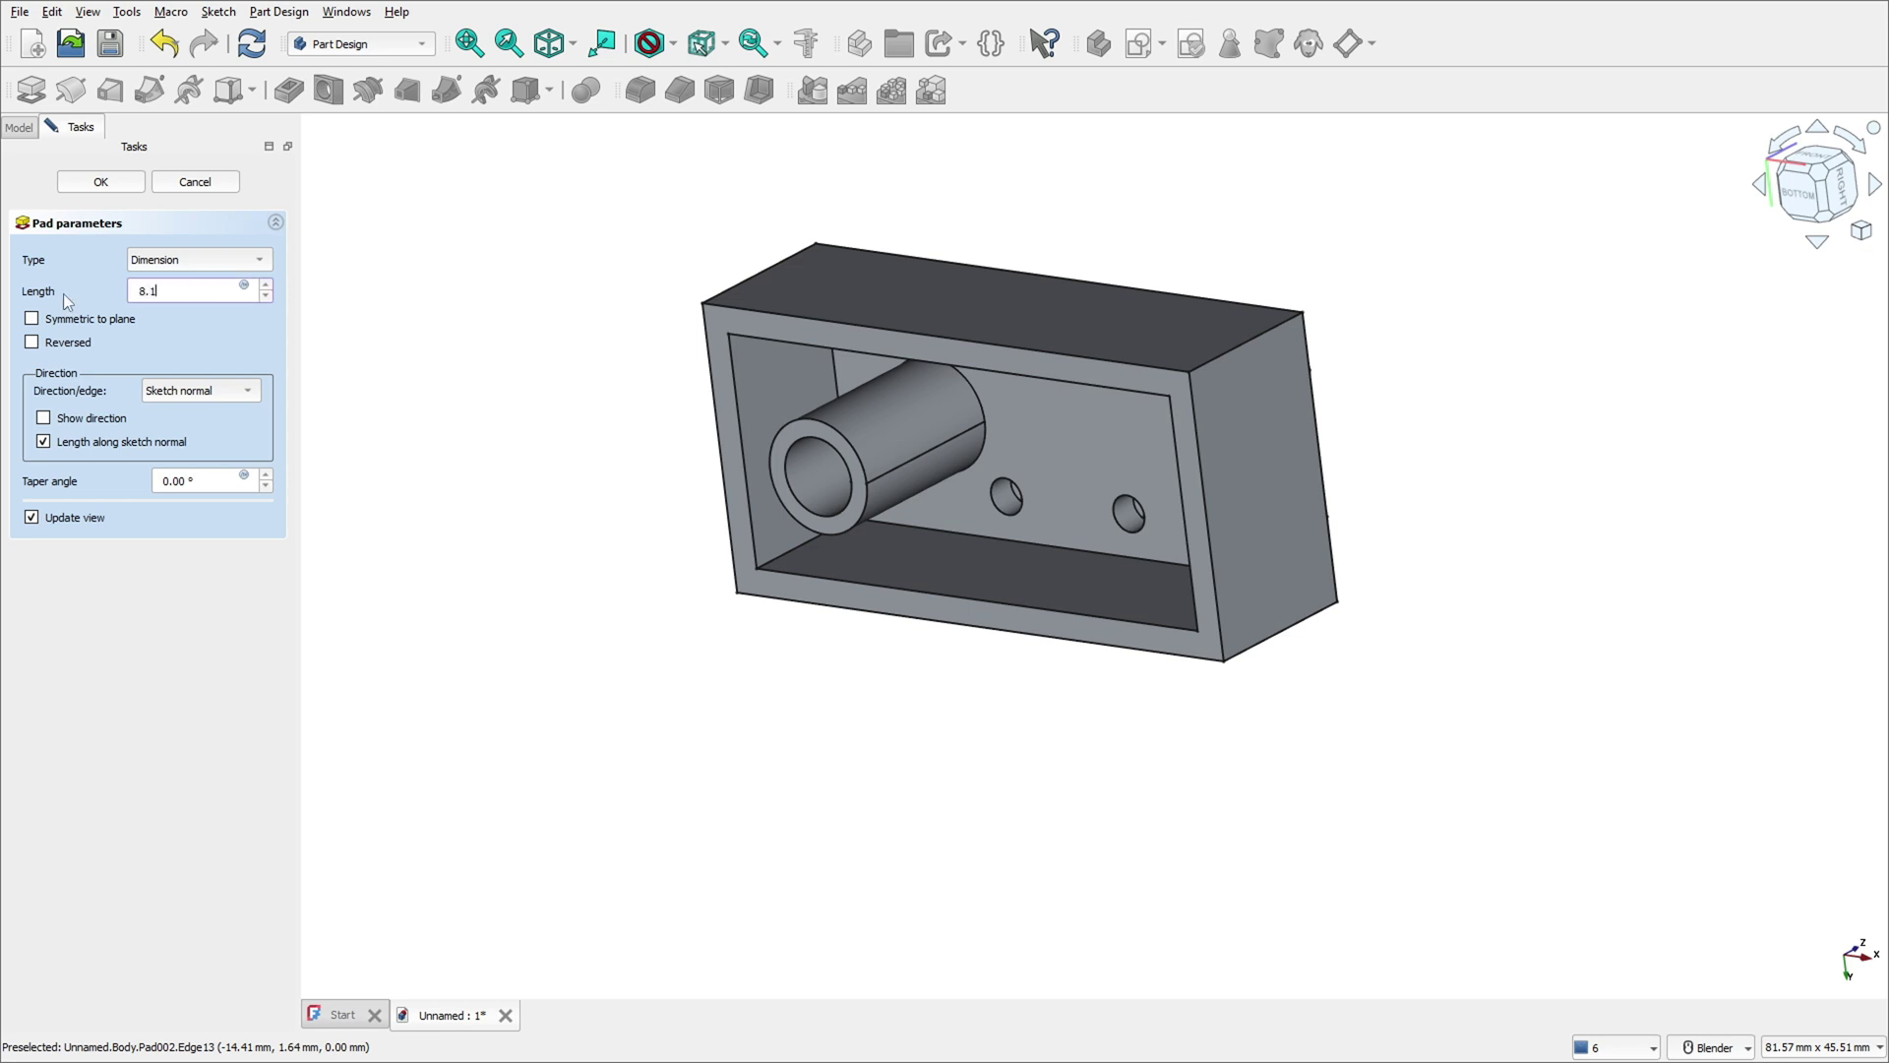
key(Return)
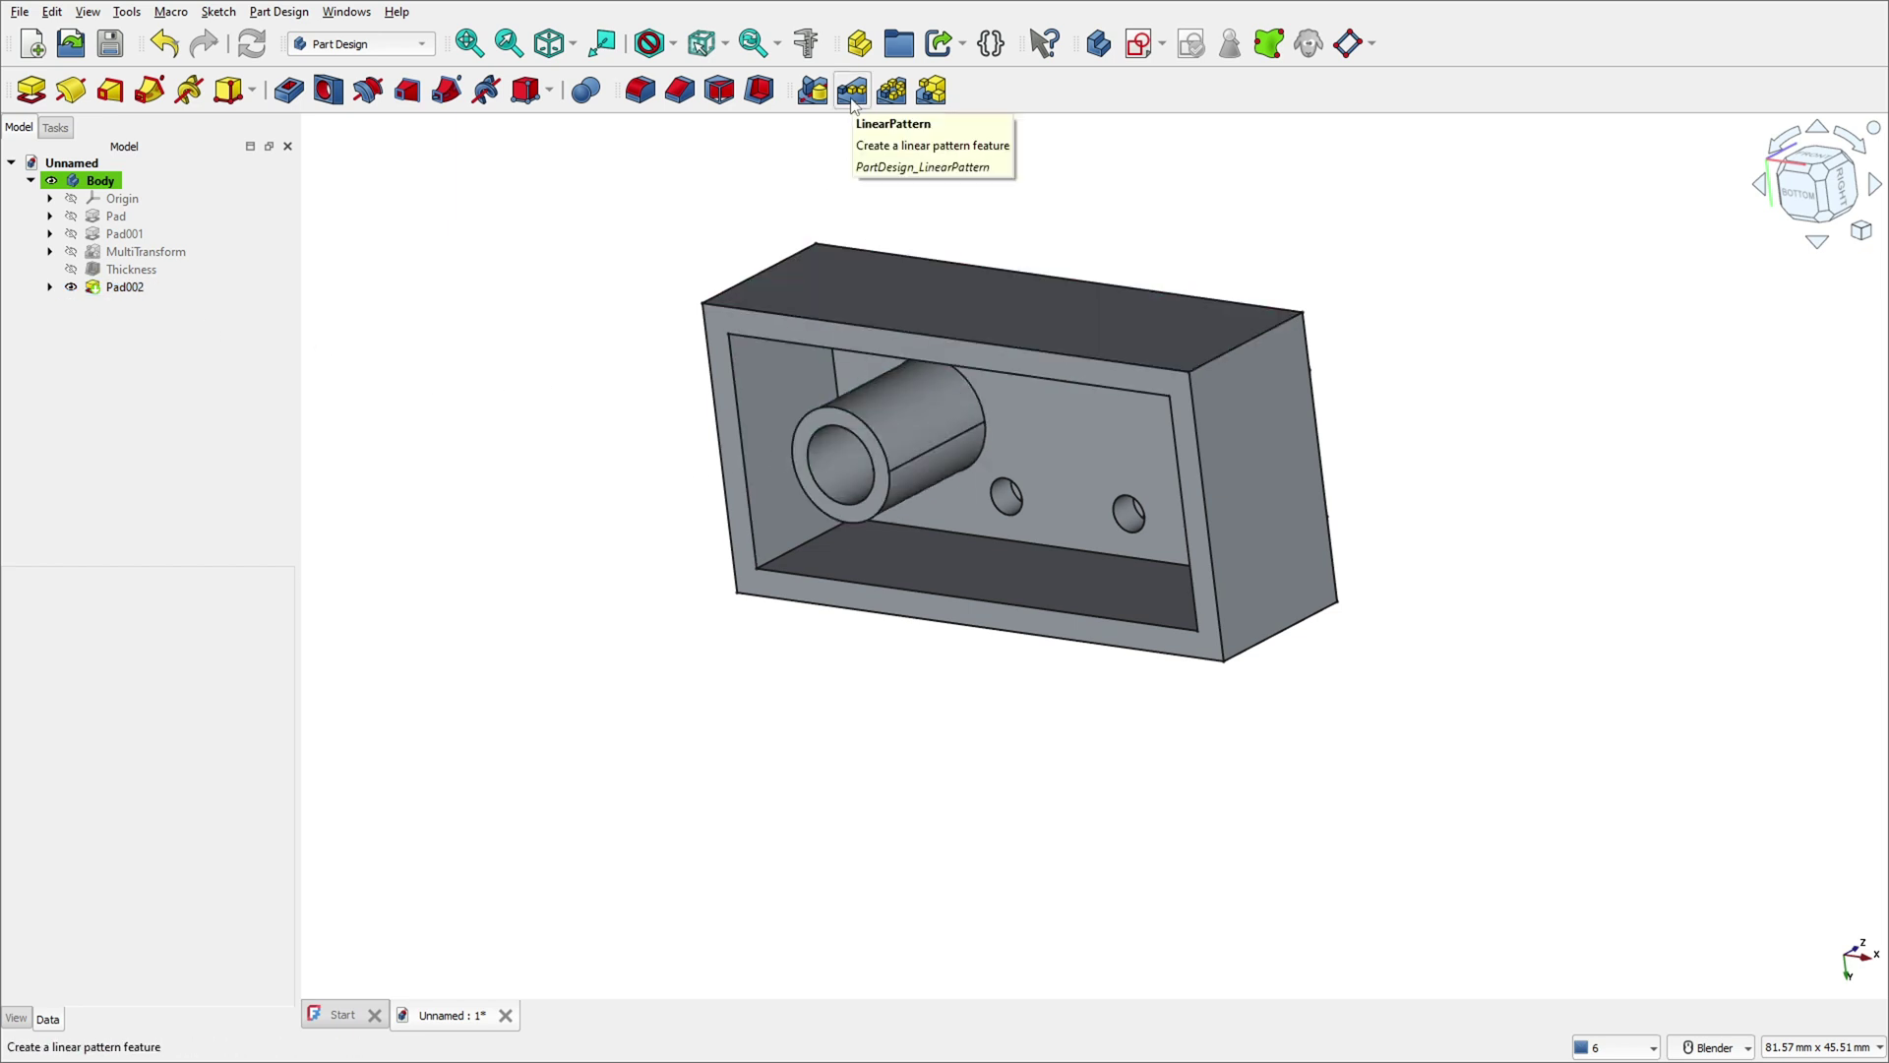
Linear-pattern Pad002 over 16 mm with 3 occurrences to make three underside tubes.
click(124, 288)
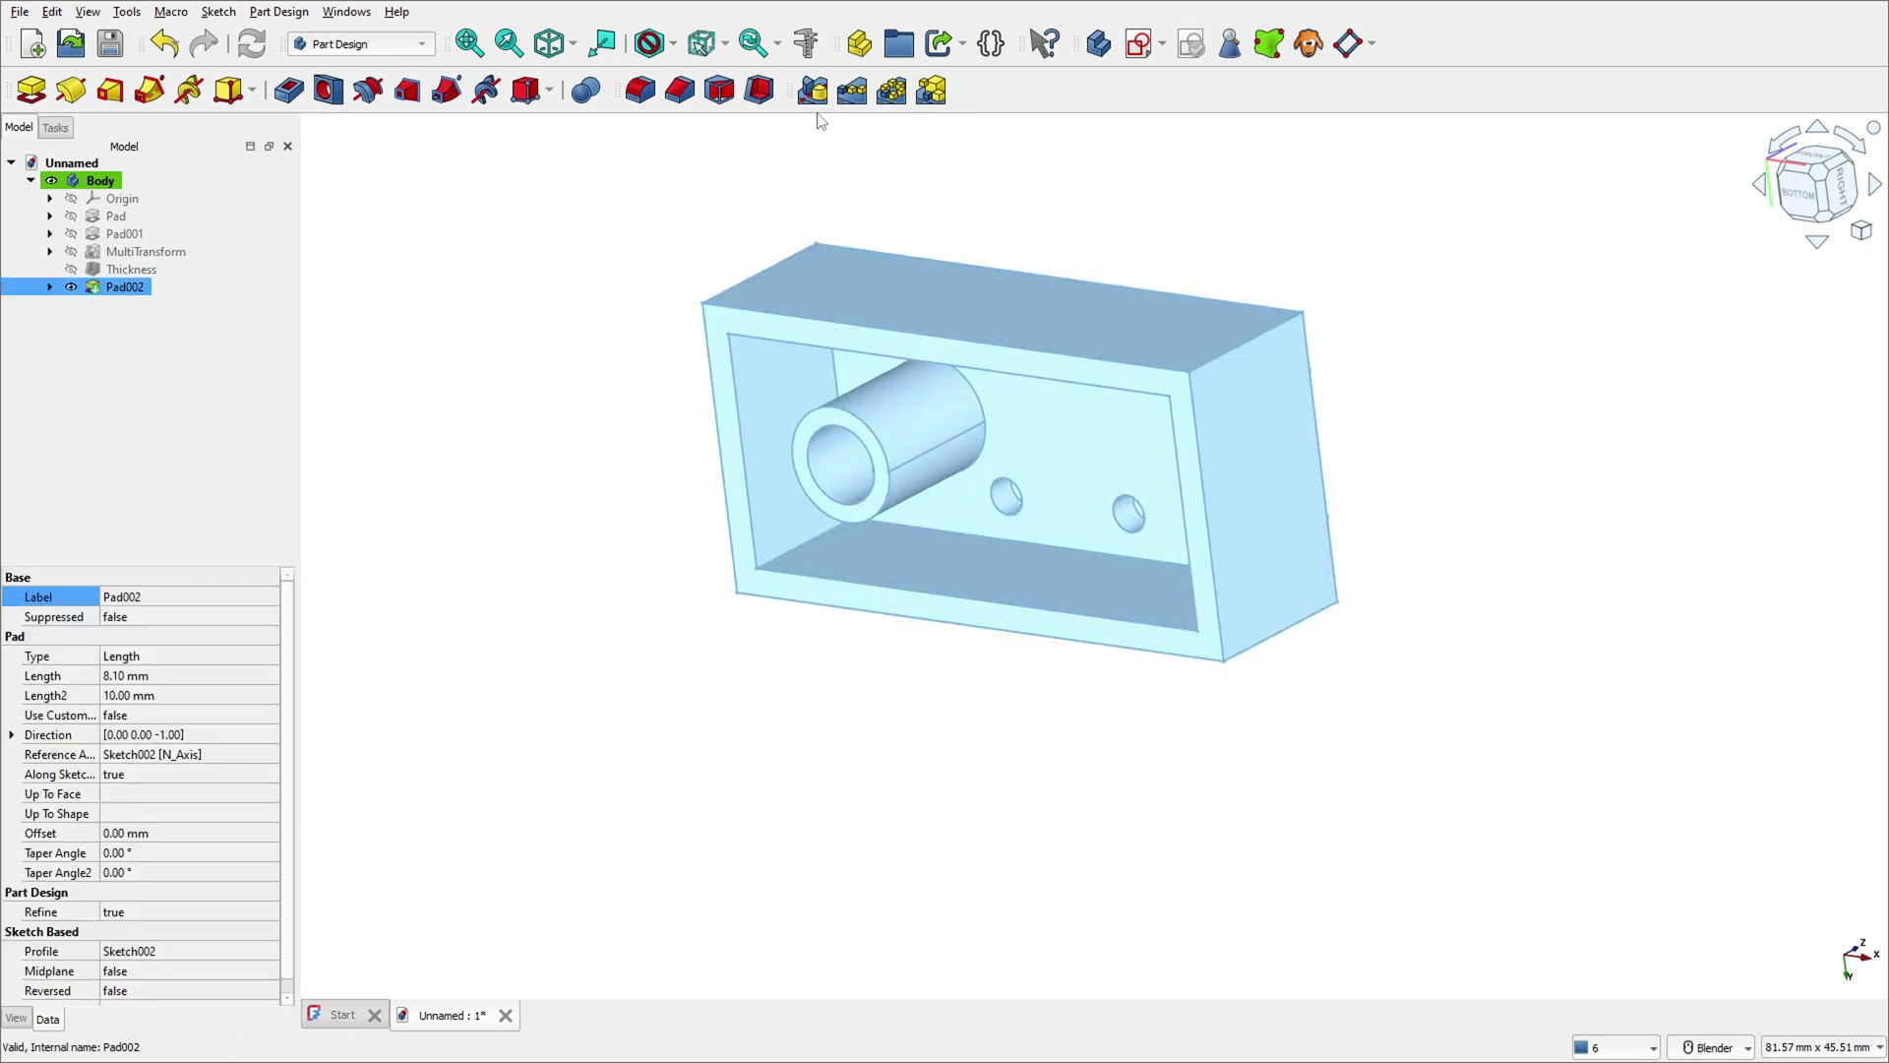
click(852, 90)
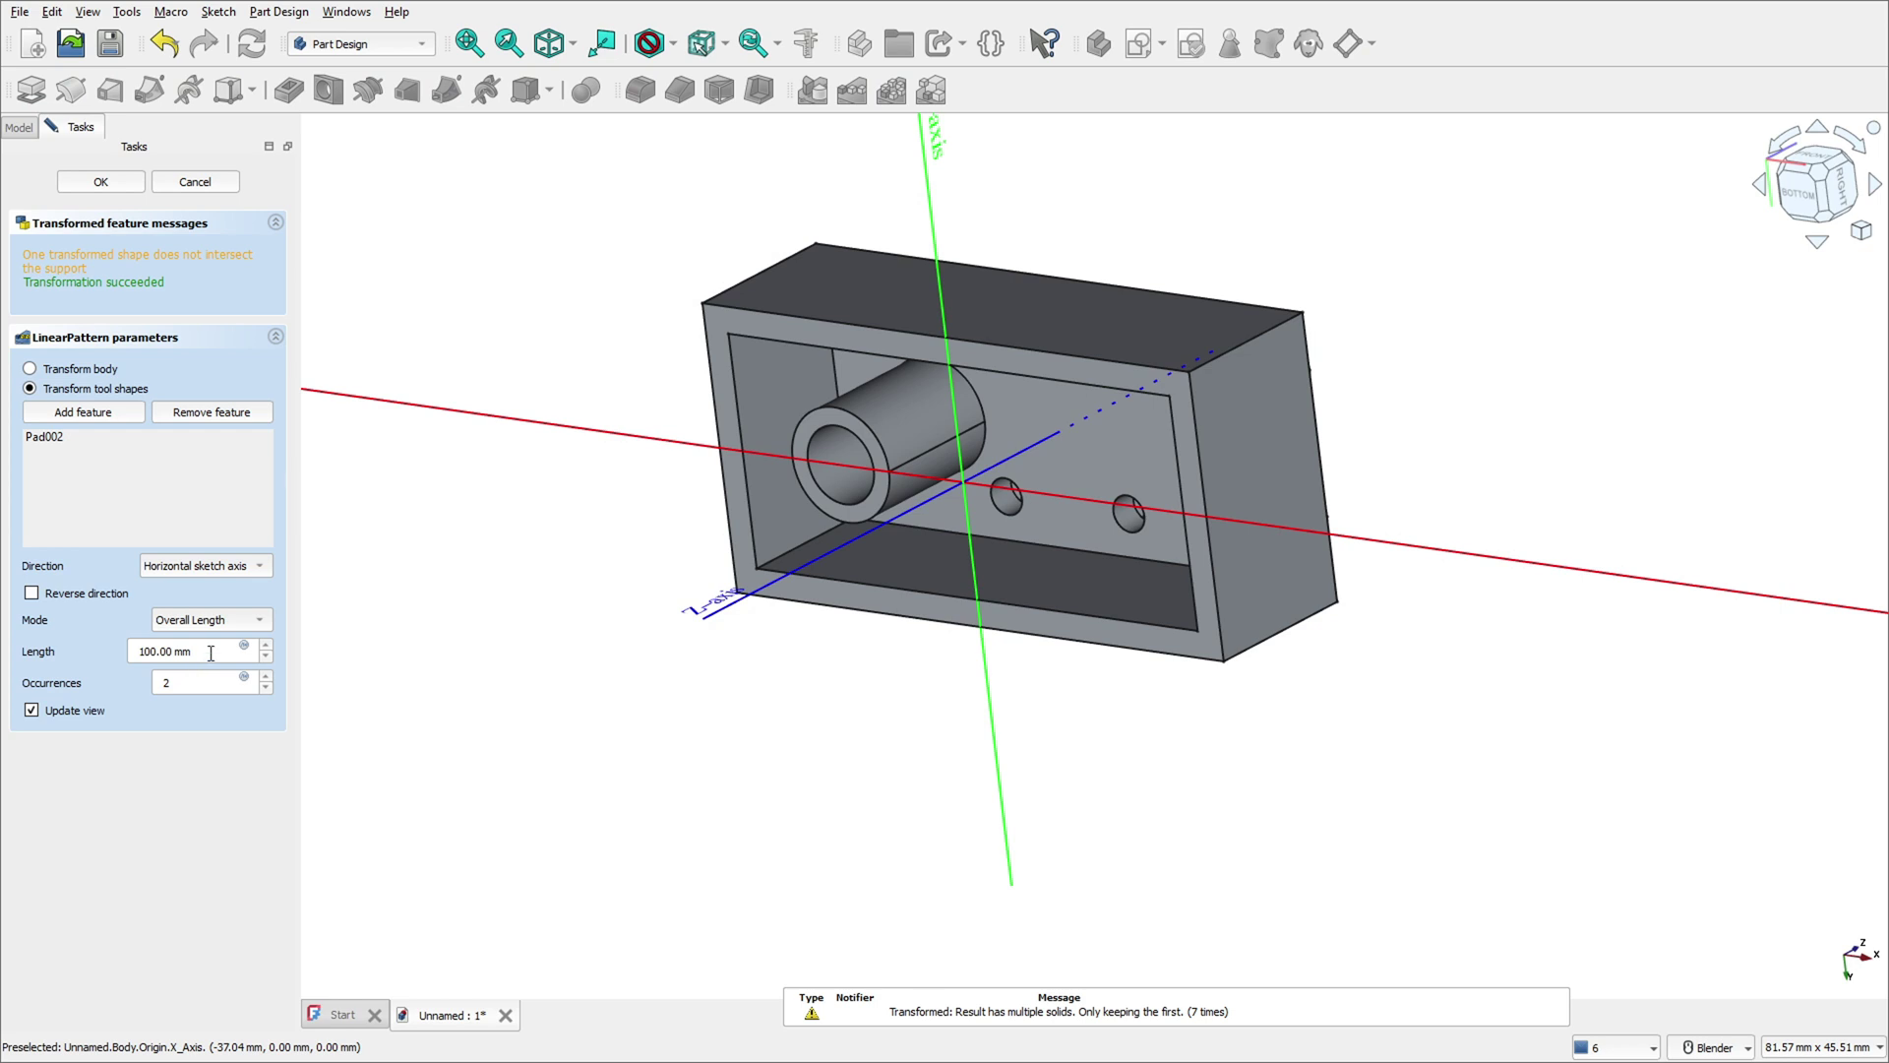
drag(211, 652, 111, 642)
text(16)
drag(185, 678, 126, 677)
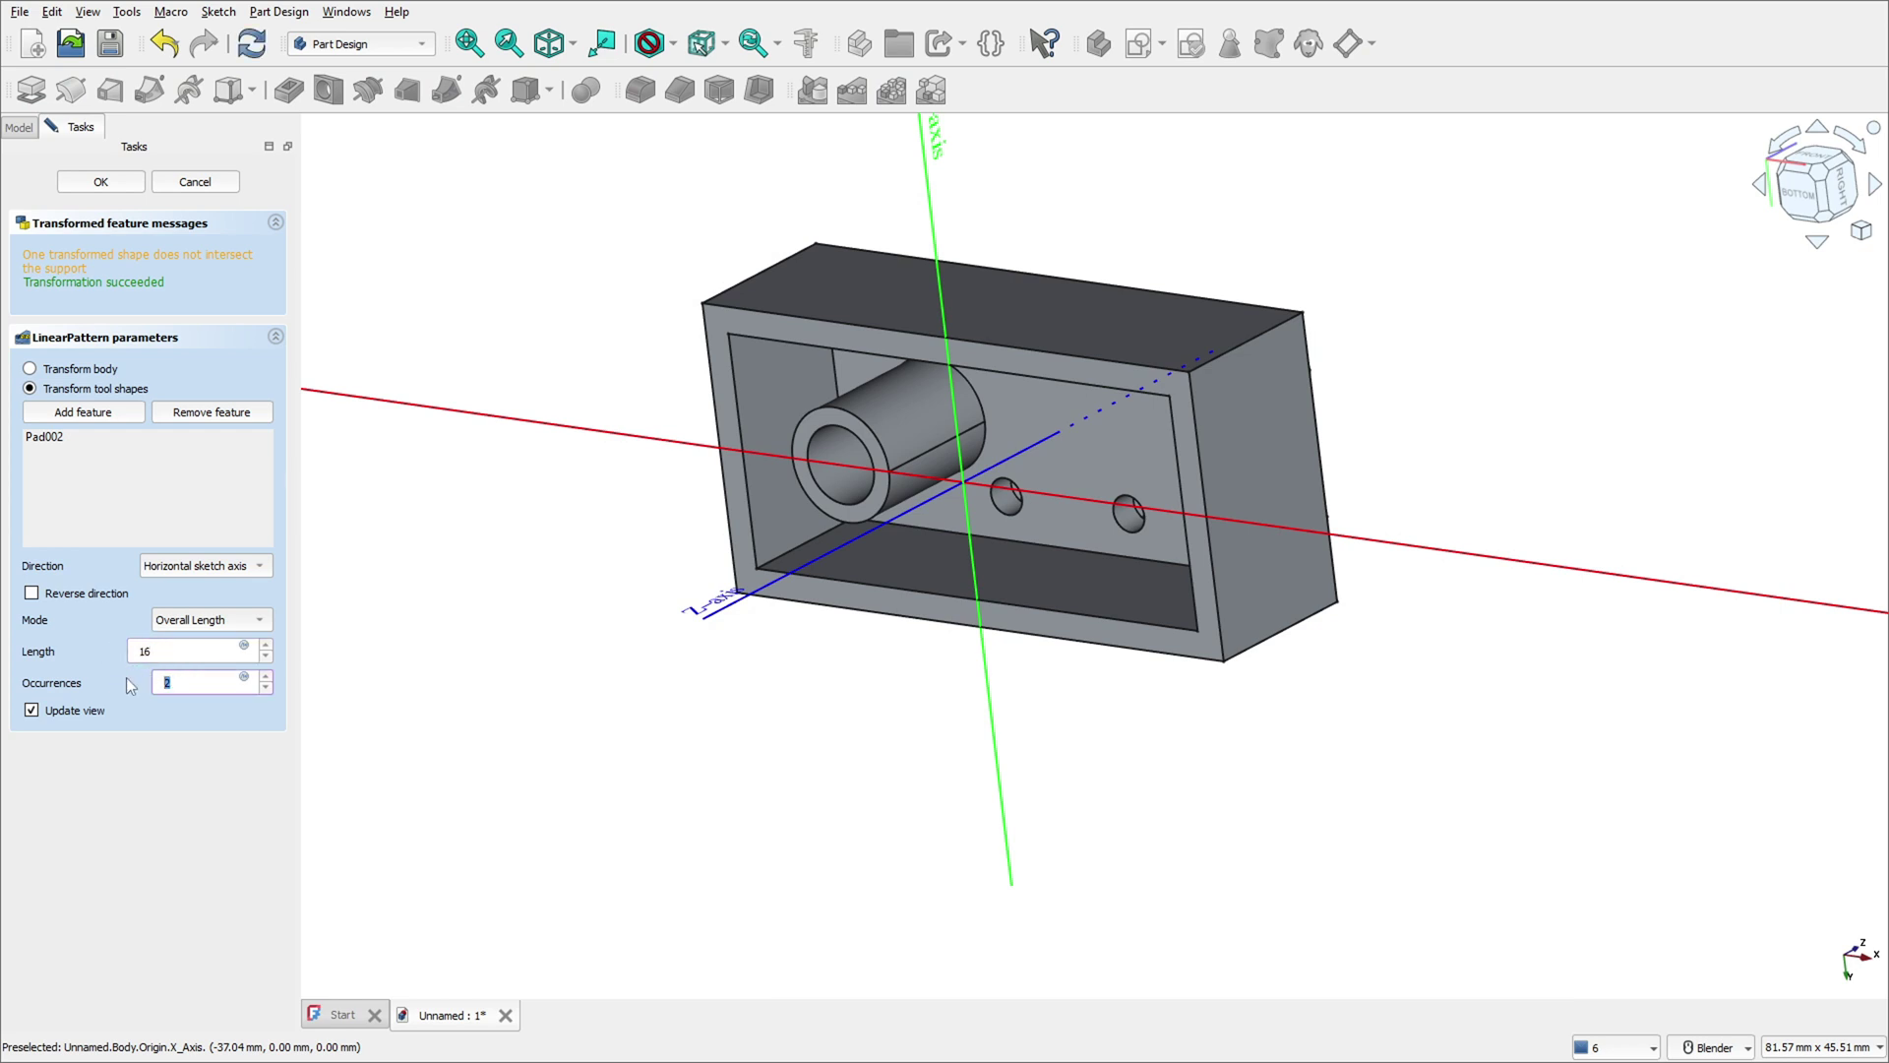
text(3)
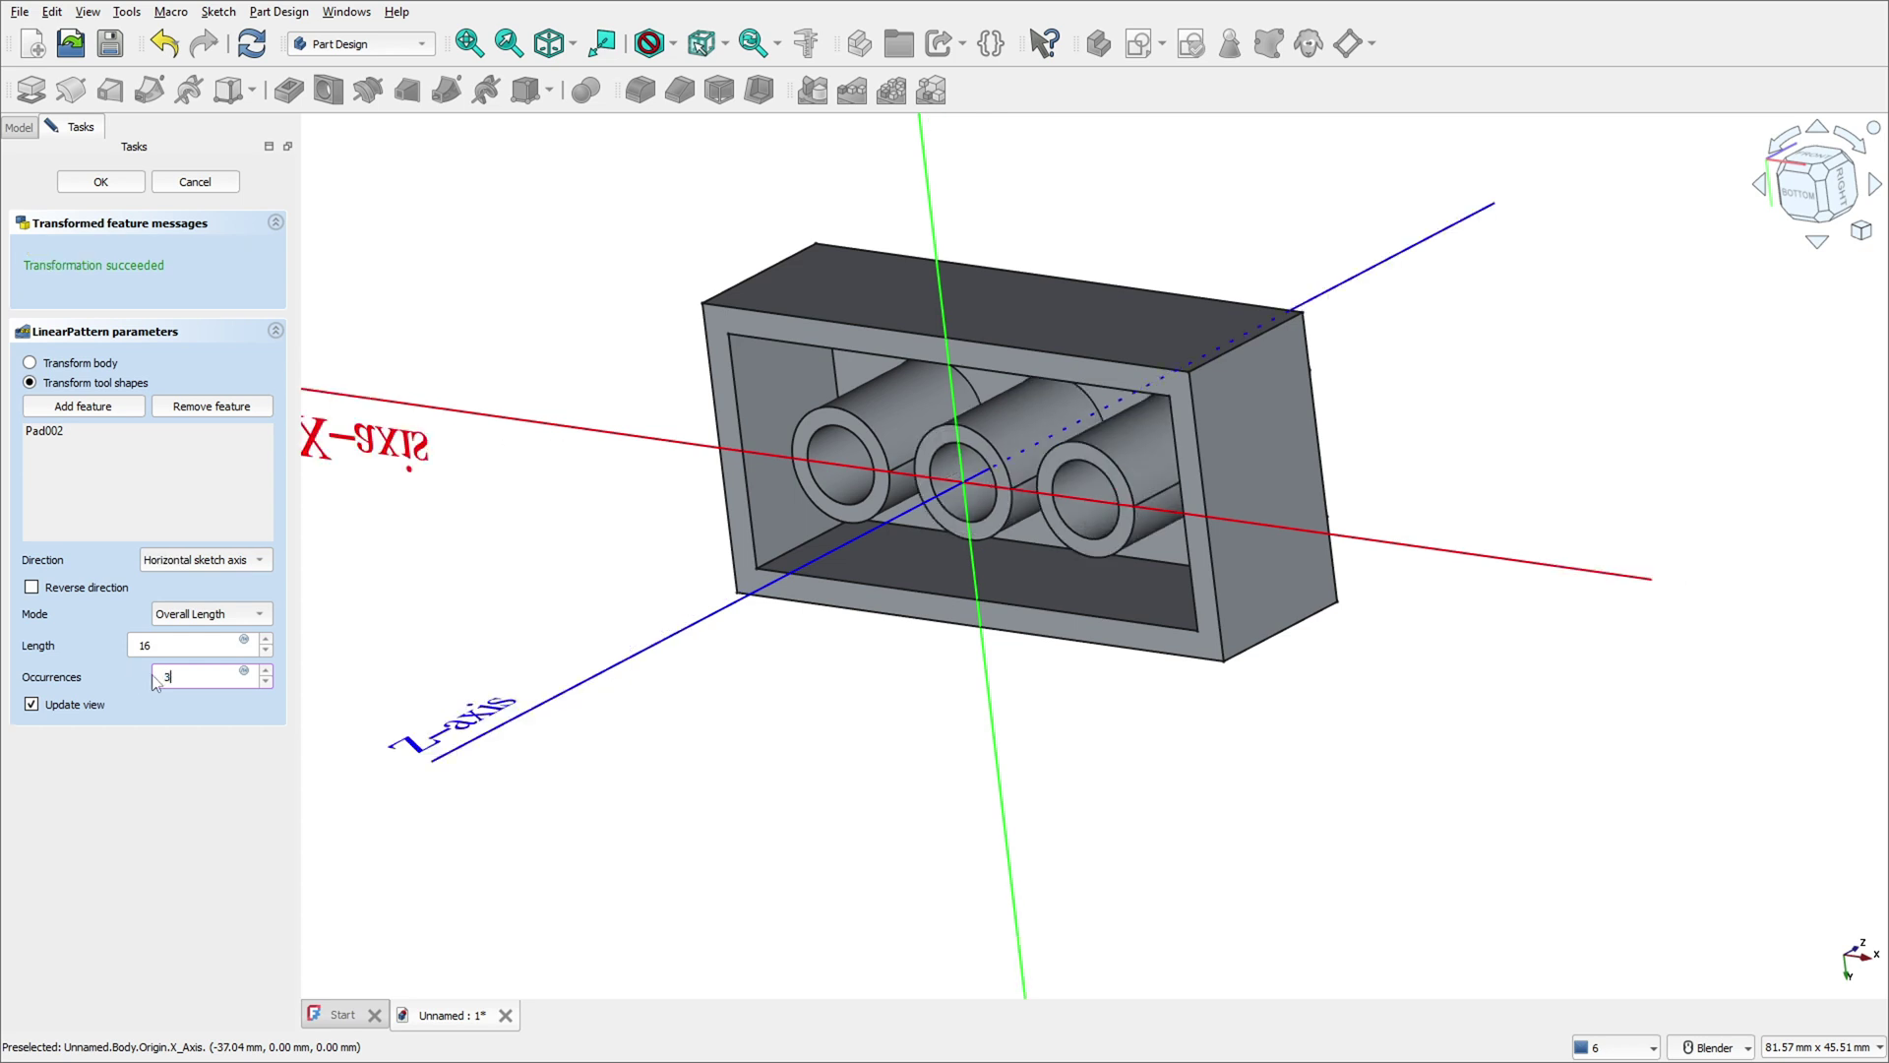
middle_drag(808, 681, 885, 687)
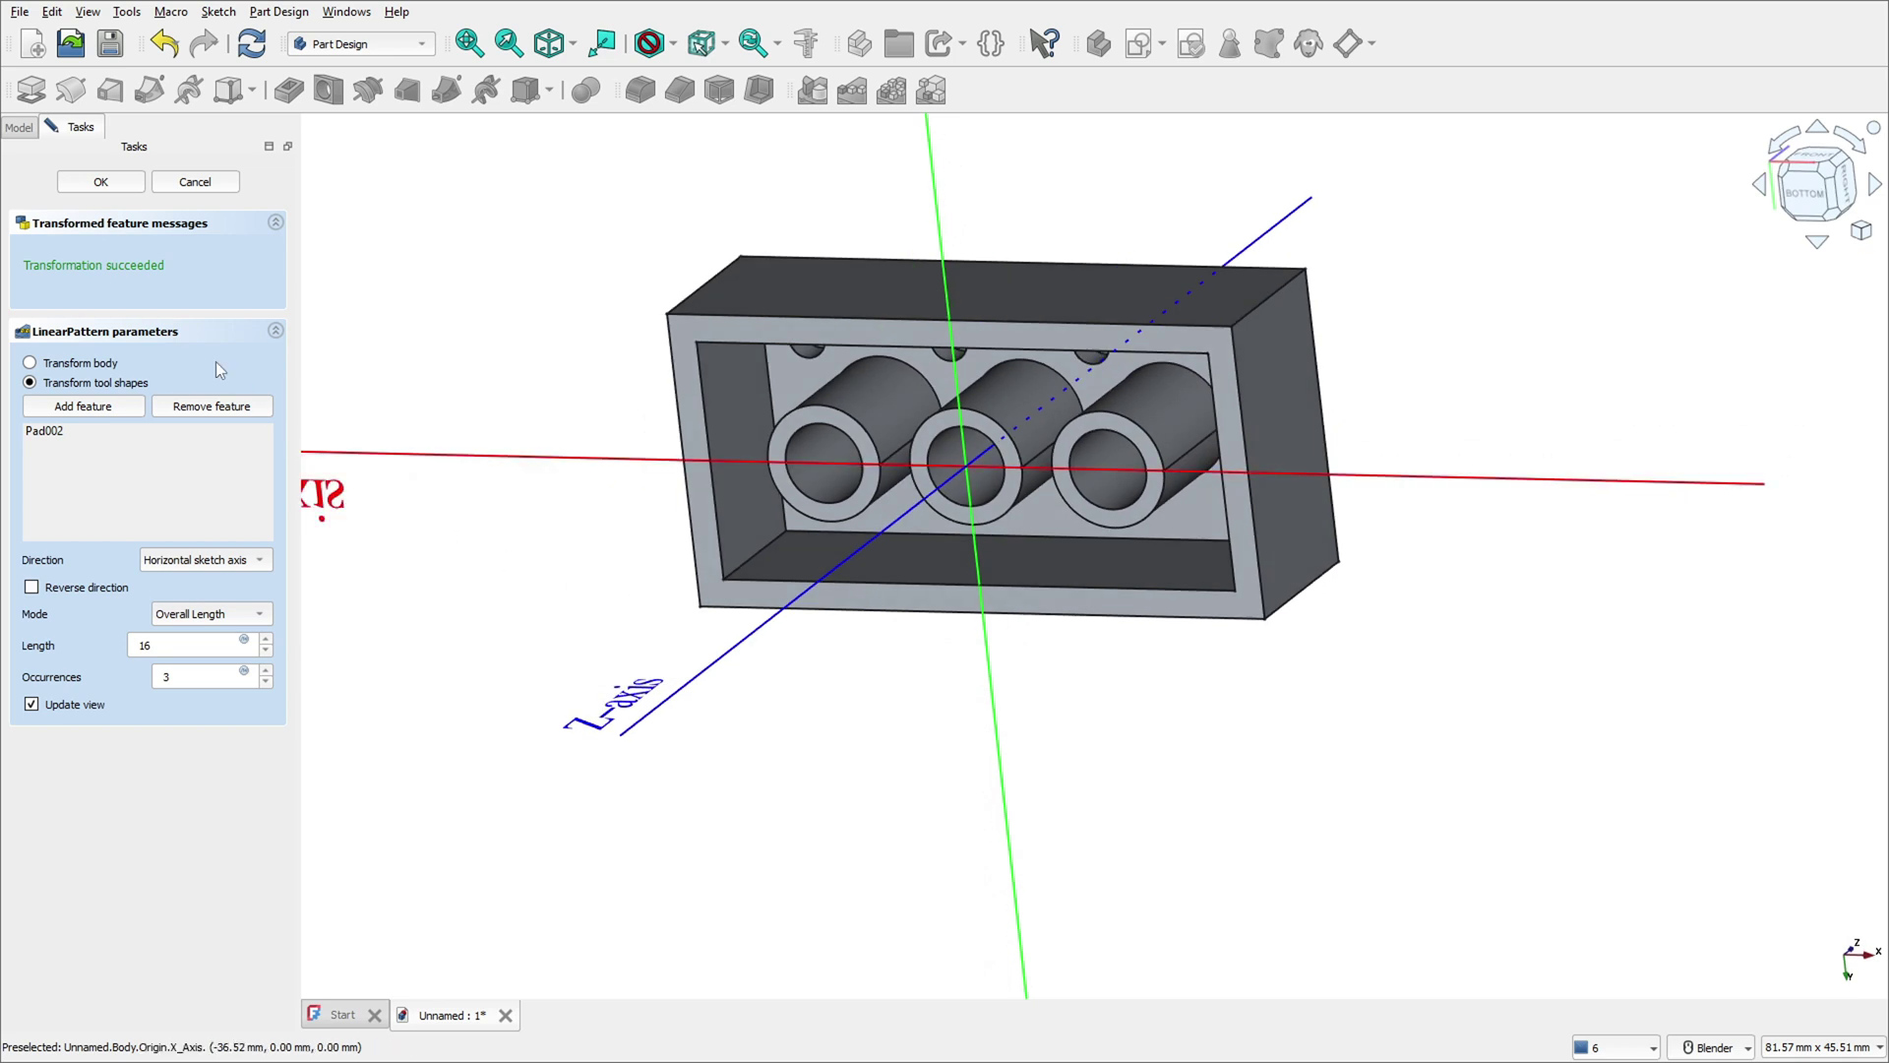
click(105, 187)
middle_drag(1303, 390, 1417, 571)
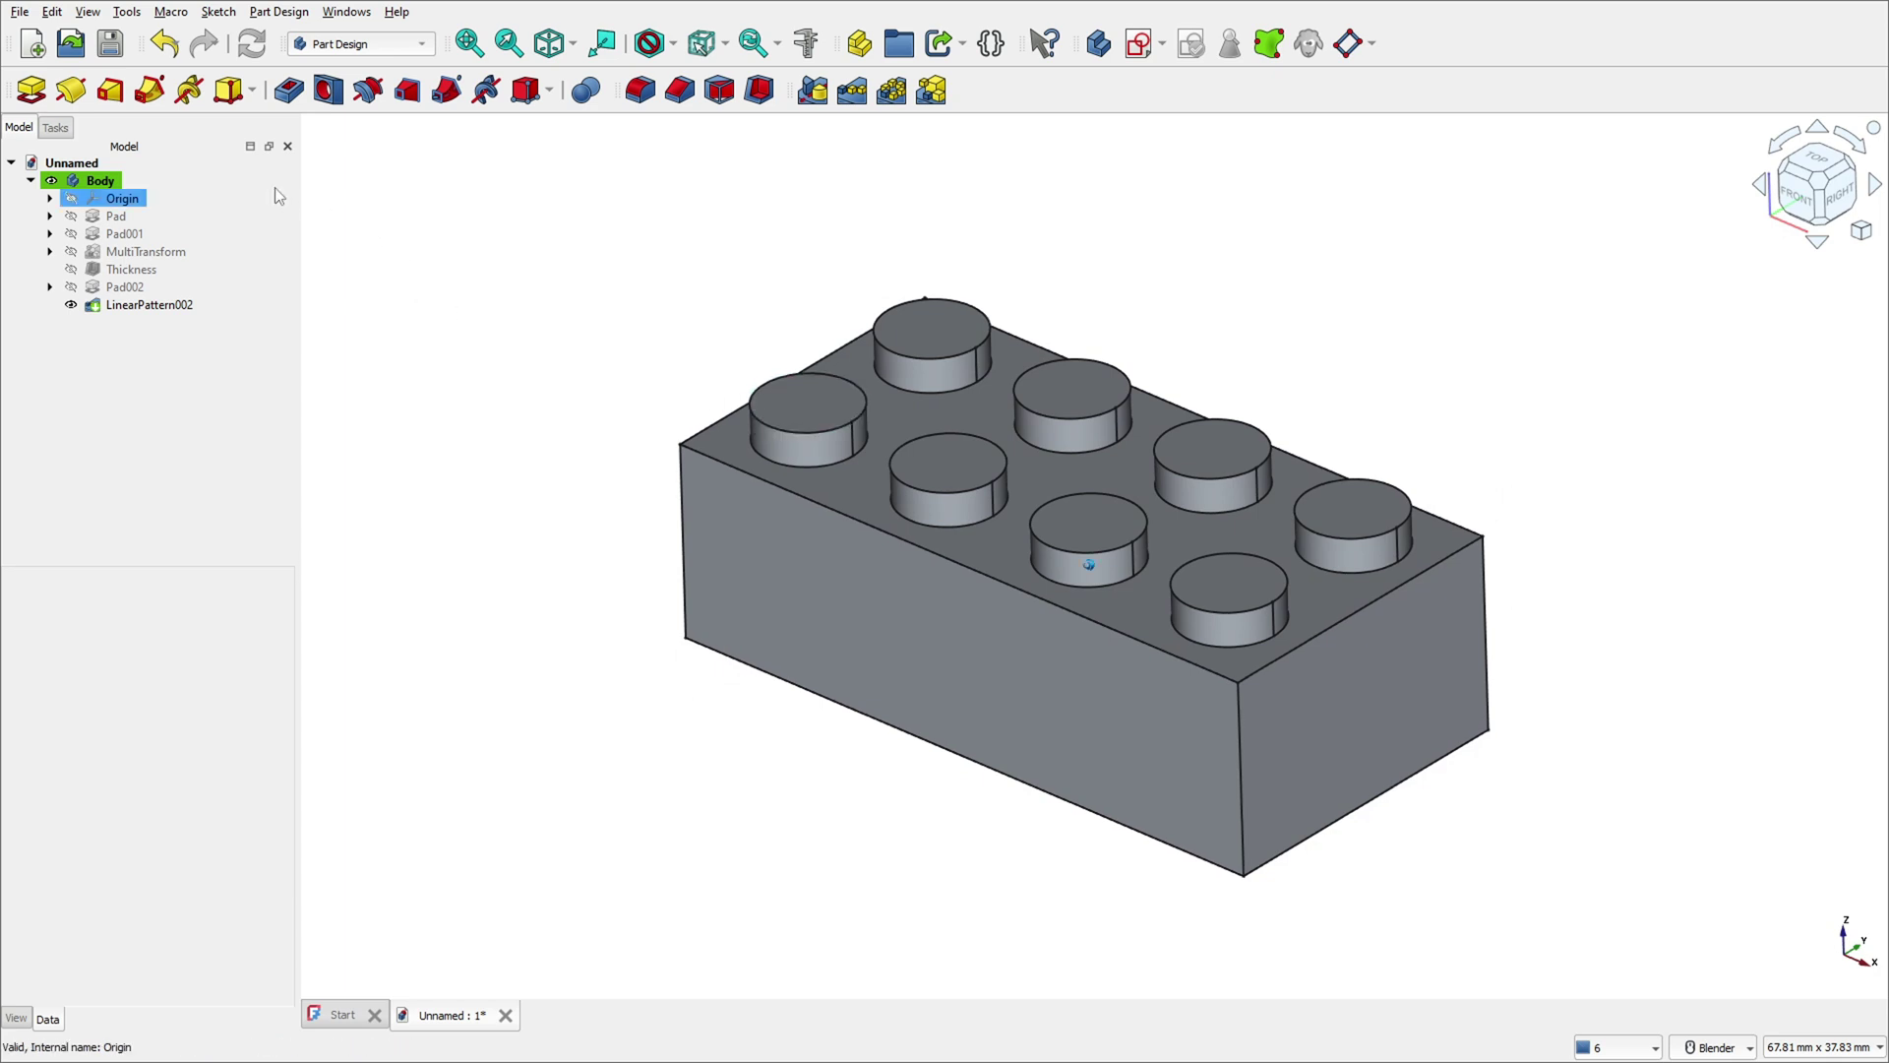
Fillet the brick's top outer edges and all eight stud top rims at 0.2 mm.
click(640, 90)
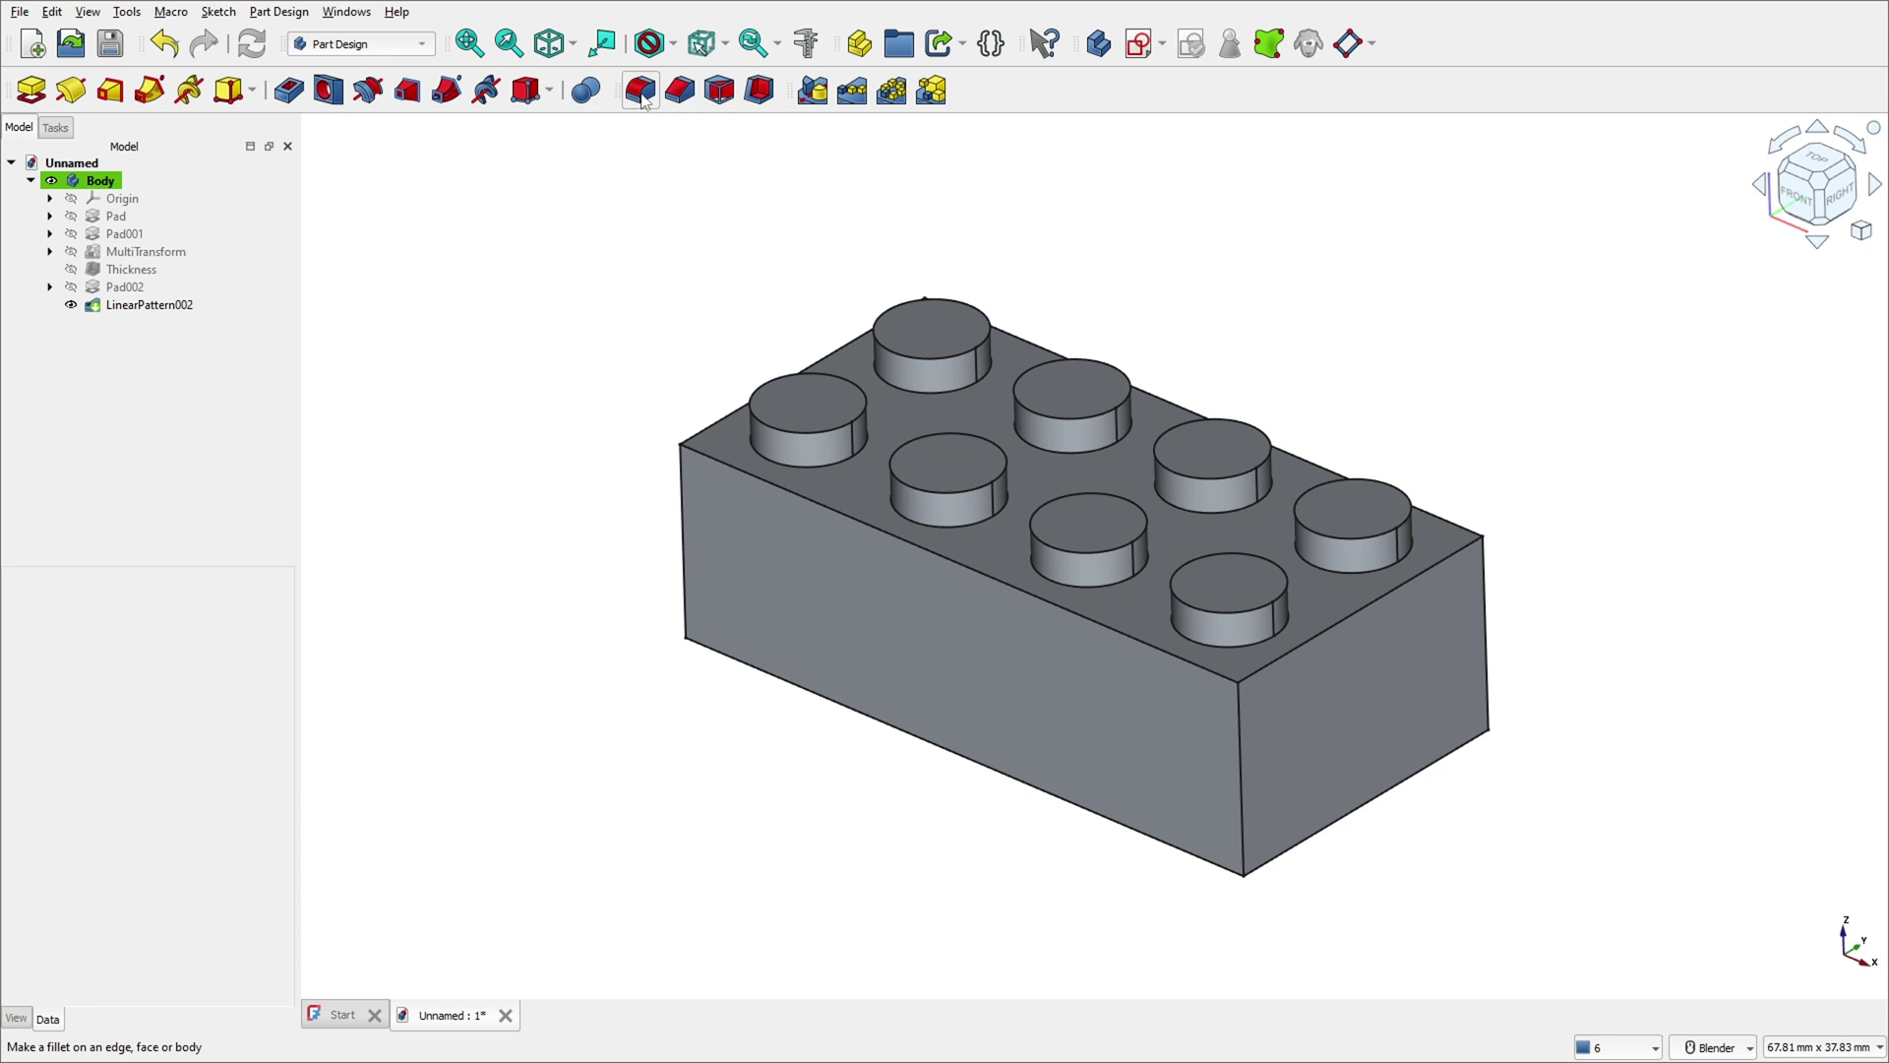
click(821, 508)
click(718, 424)
click(1028, 340)
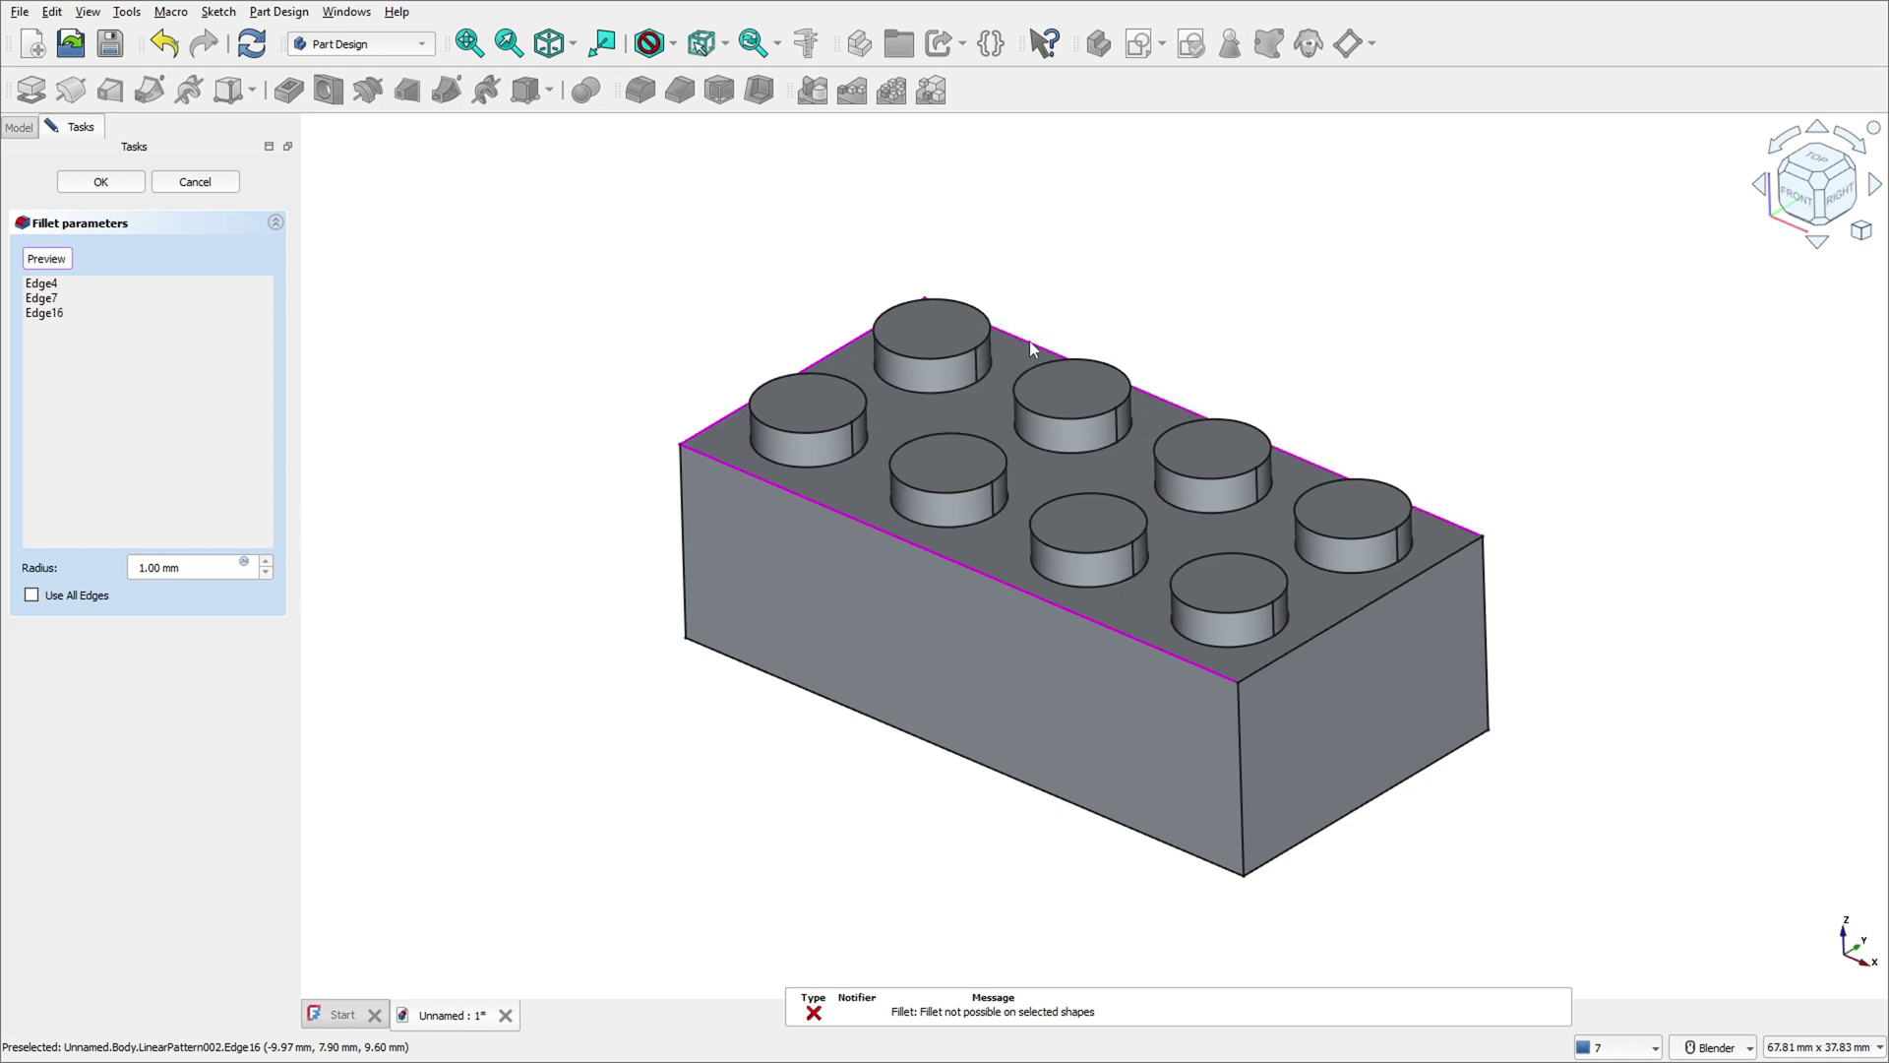
click(1345, 539)
click(1203, 477)
click(1146, 521)
click(1047, 420)
click(1002, 446)
click(942, 371)
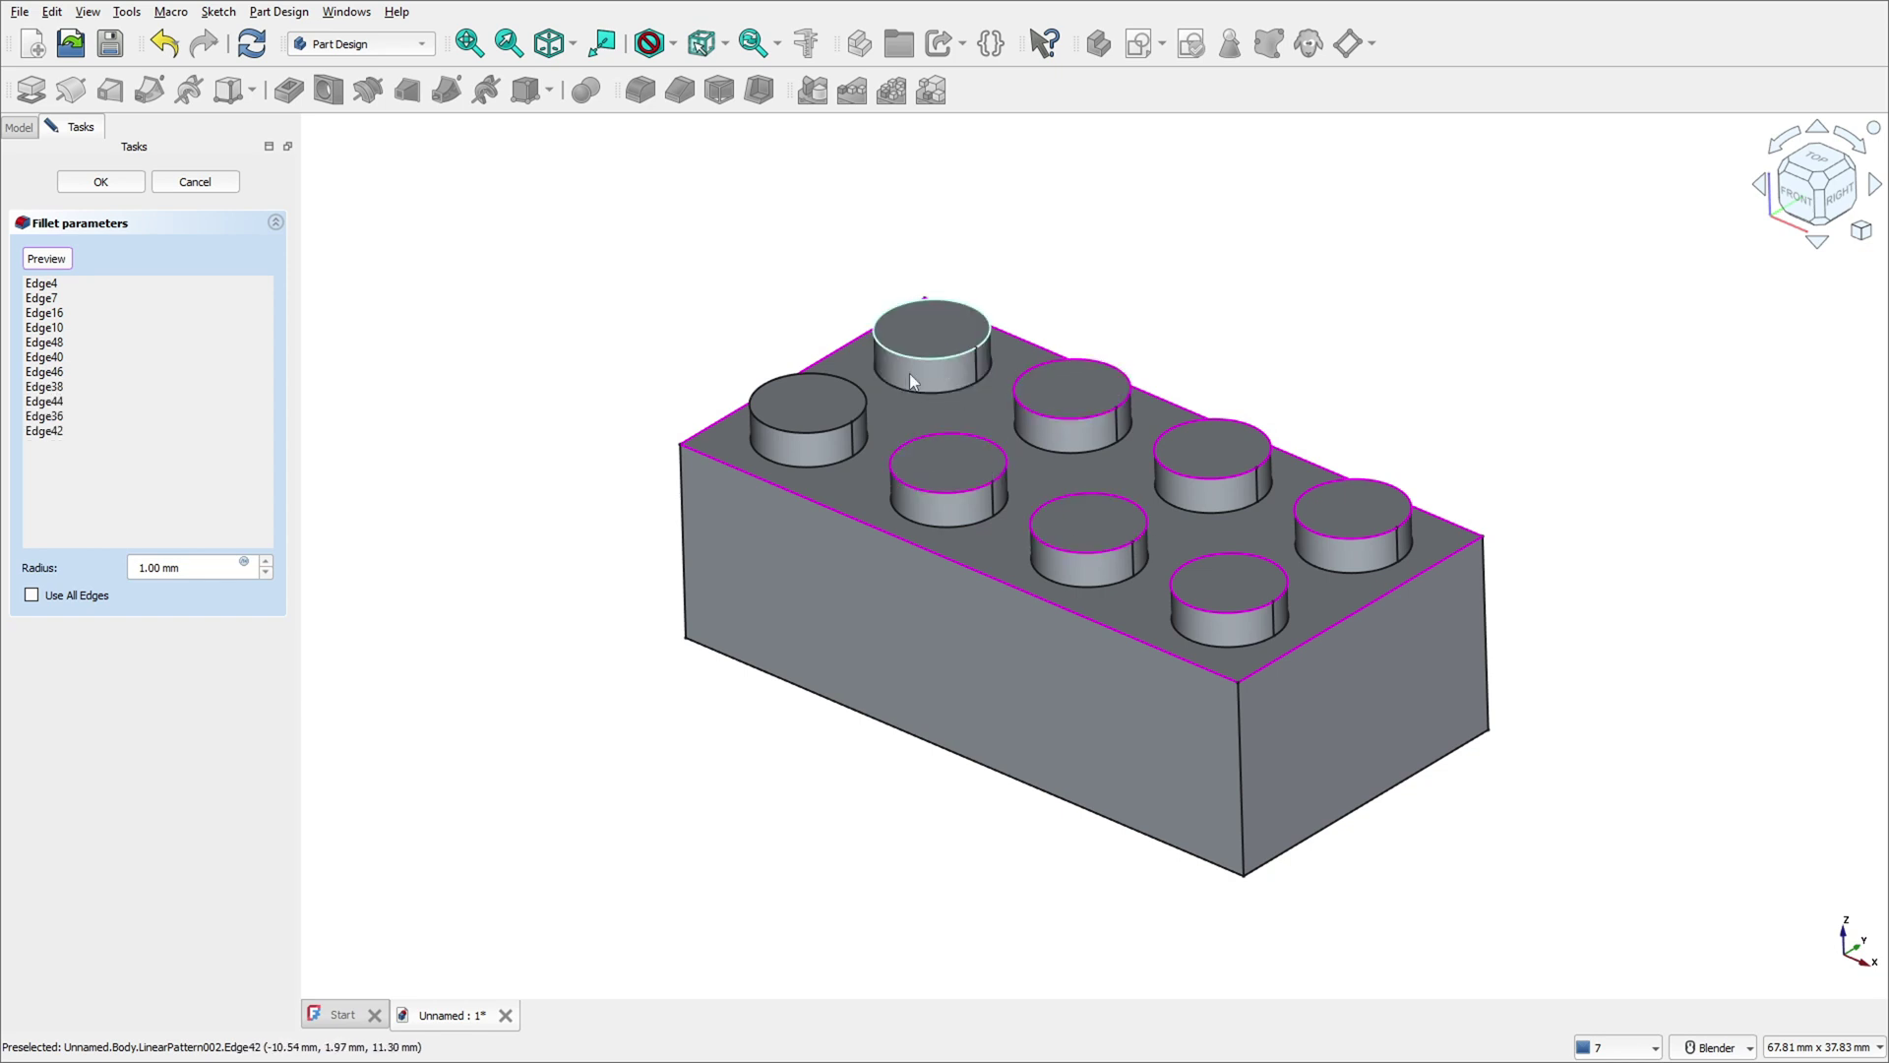
click(865, 404)
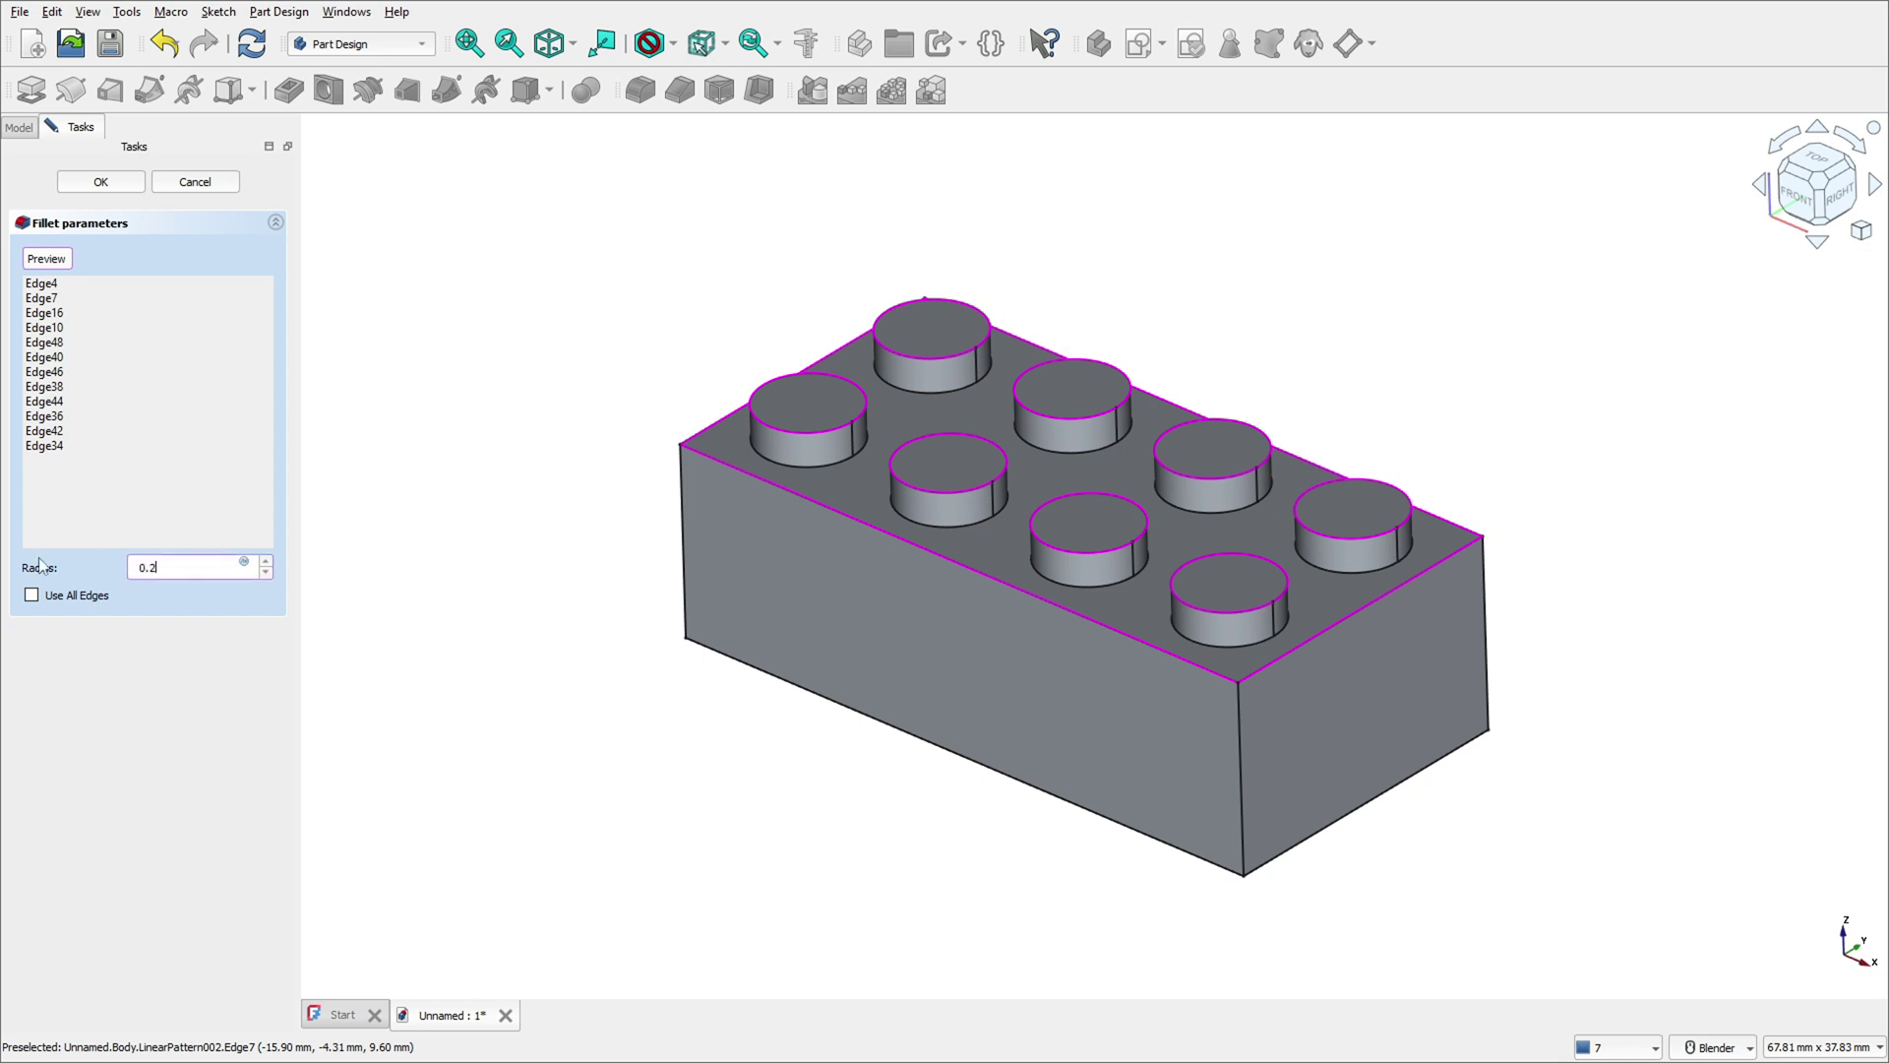
click(101, 181)
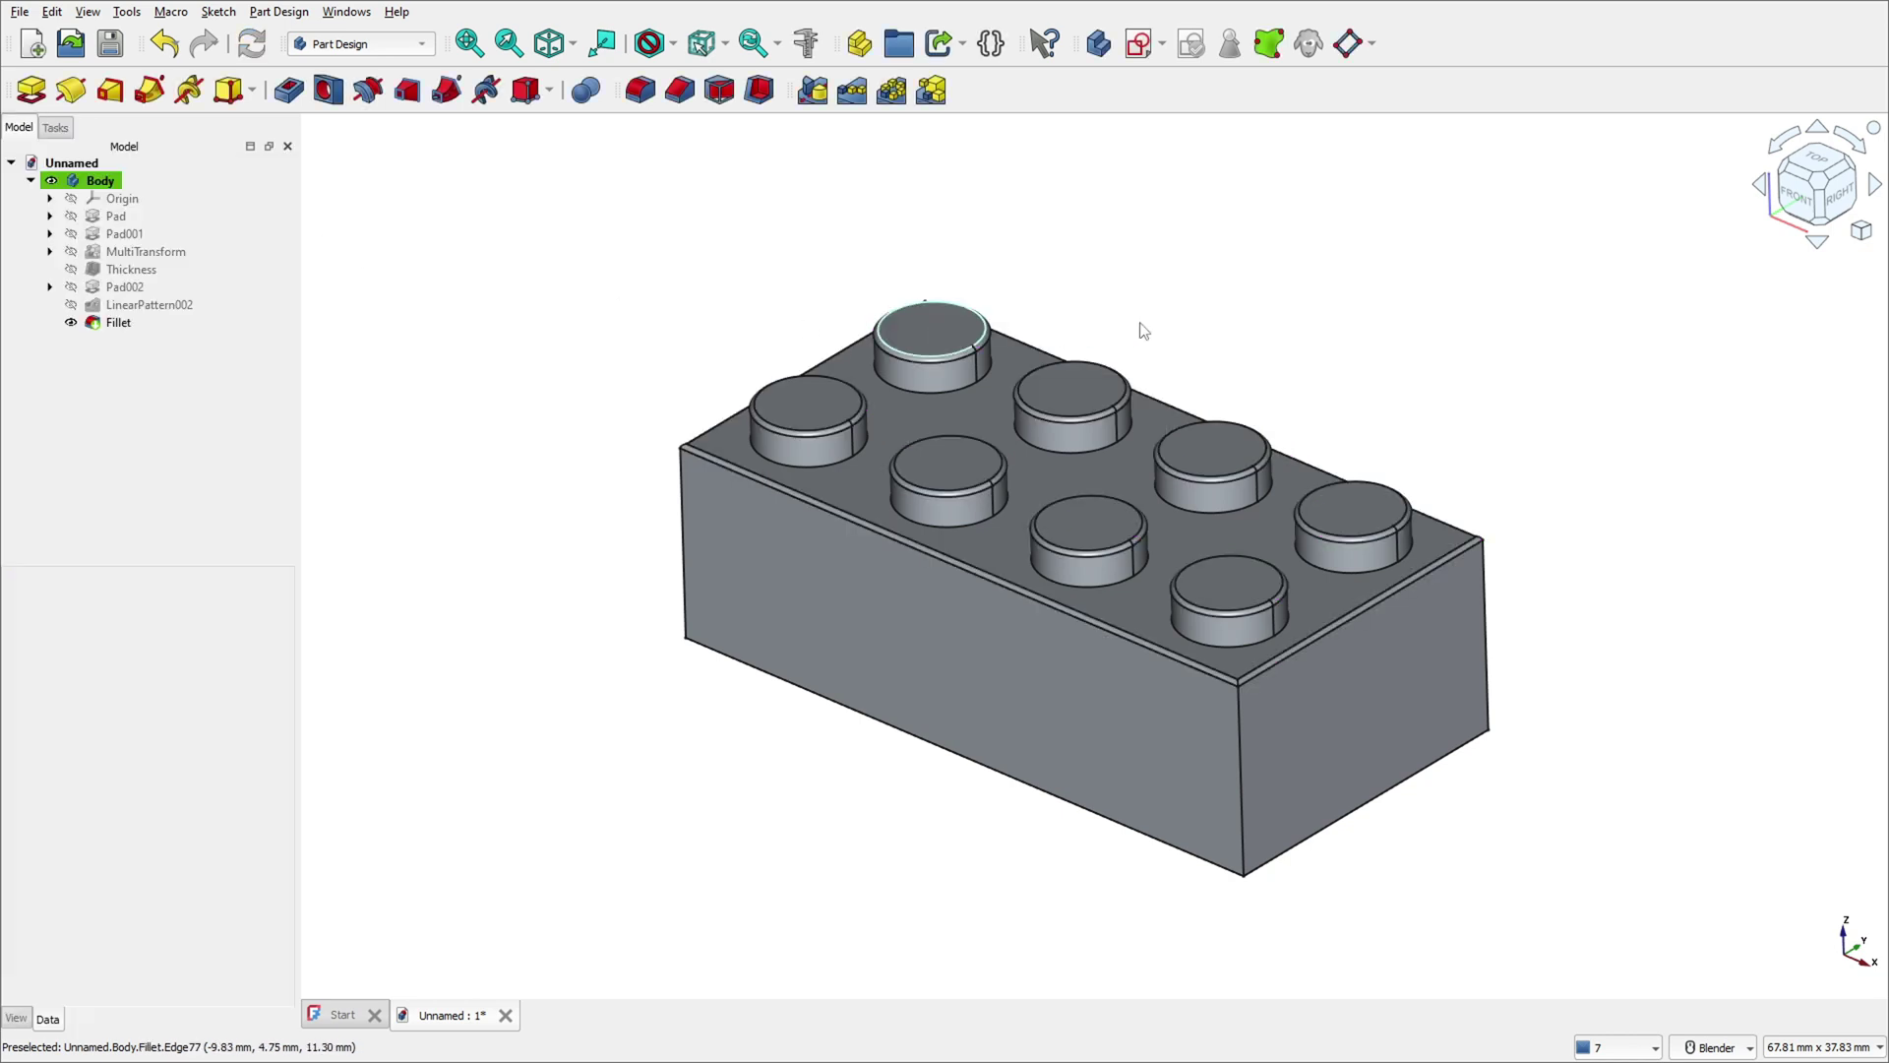
Rotate the brick to a right-rear corner view and show the Draw style options.
middle_drag(1464, 334, 1820, 287)
click(1874, 184)
click(1867, 238)
right_click(1612, 586)
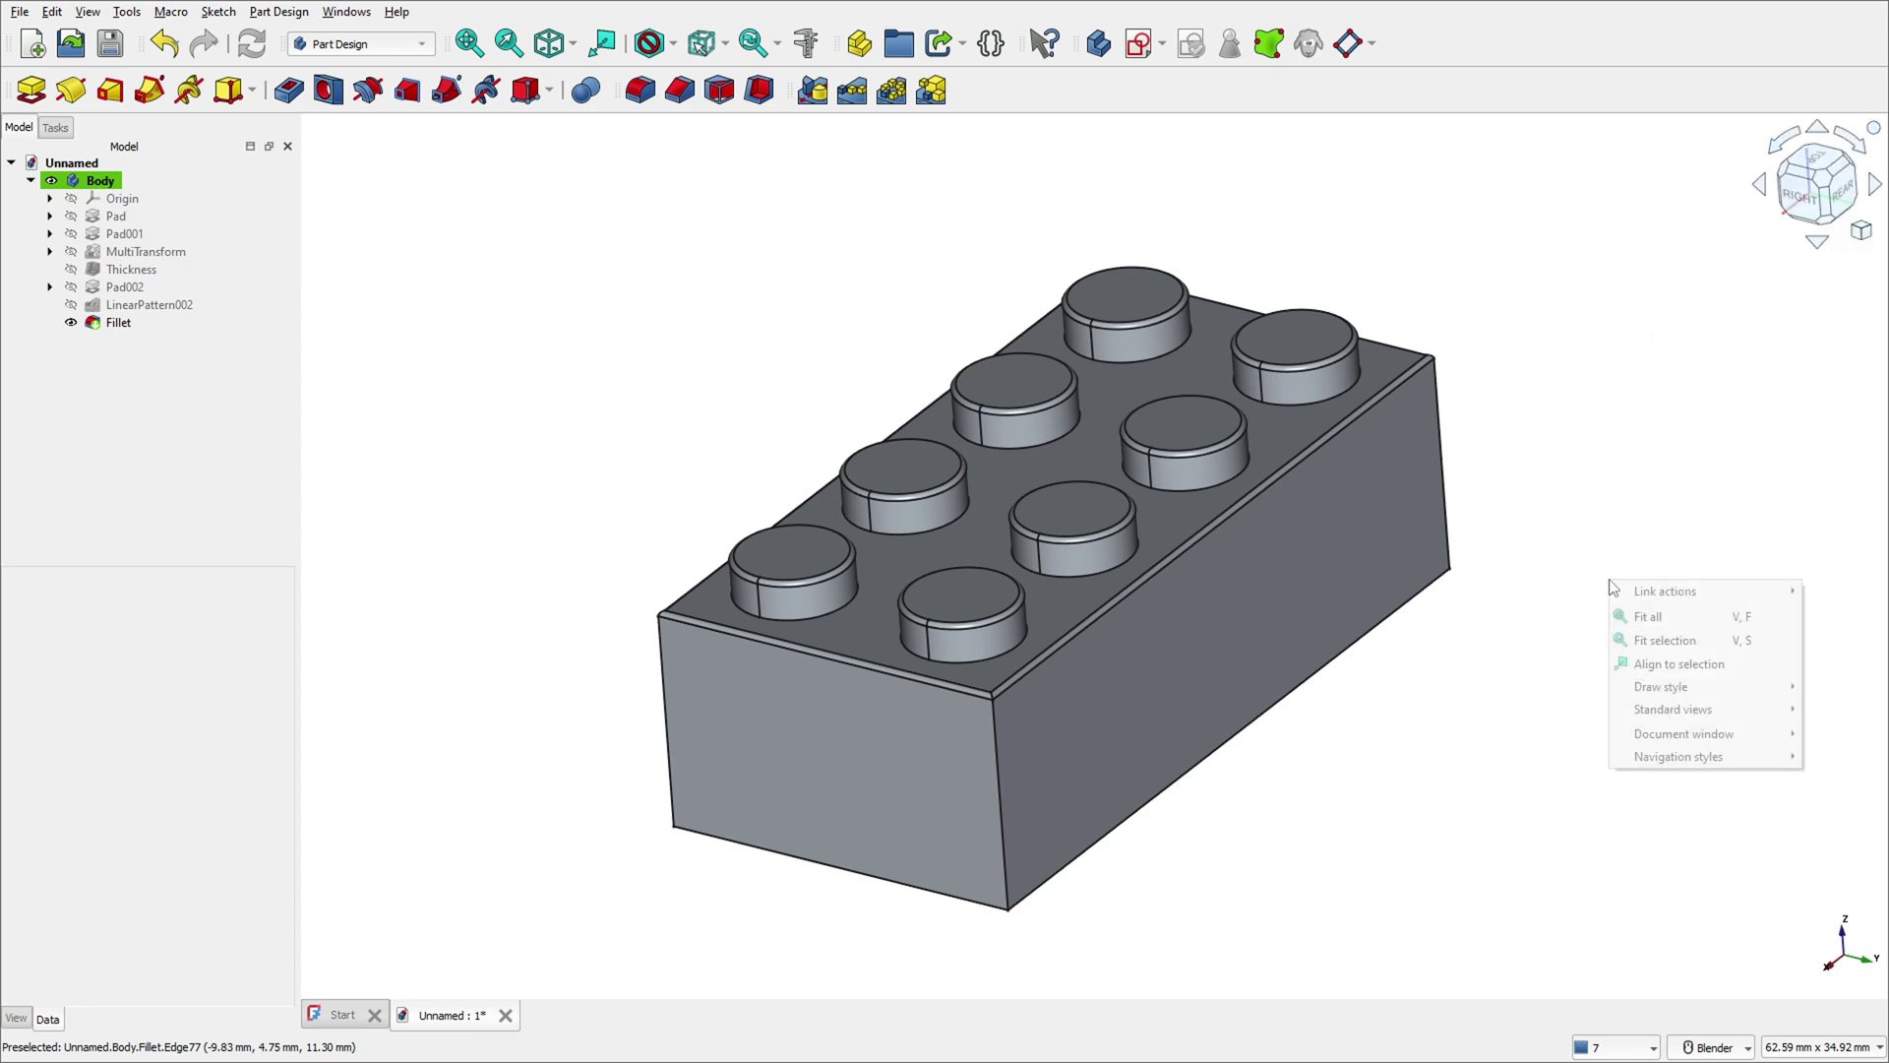
mouse_move(1692, 689)
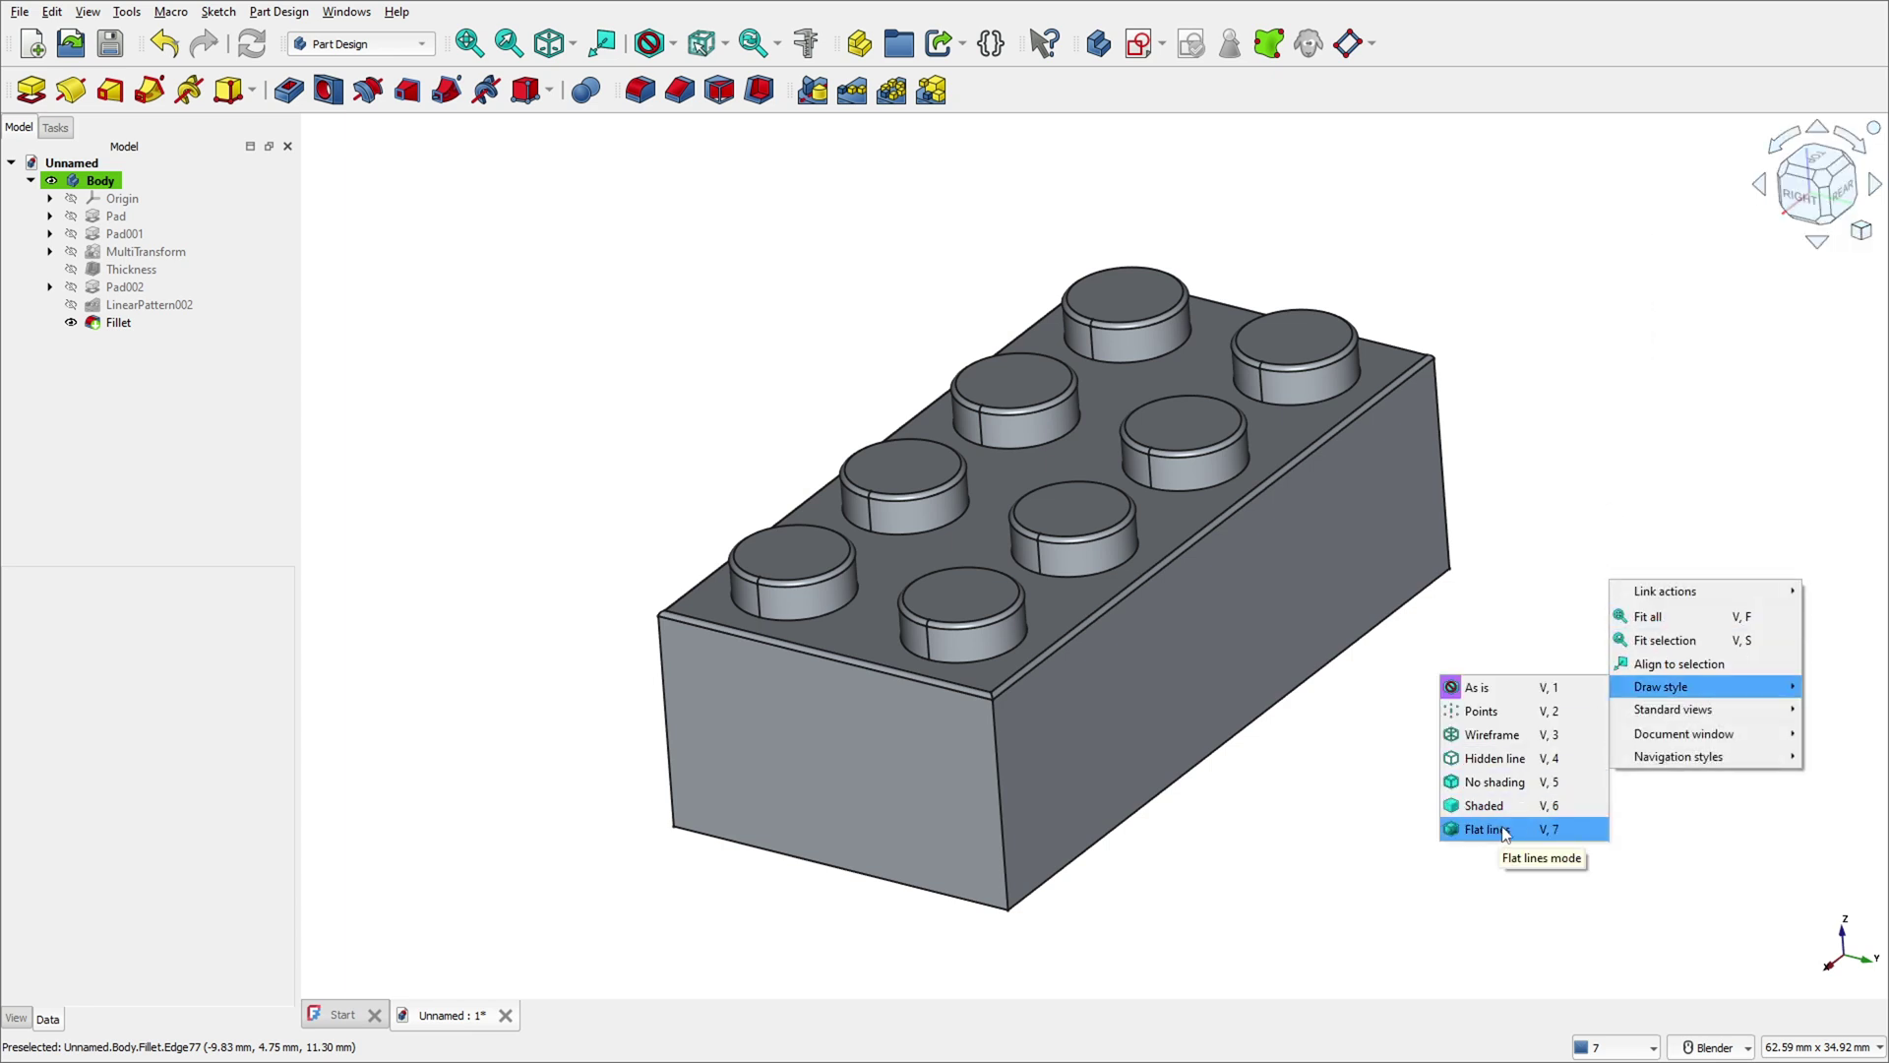